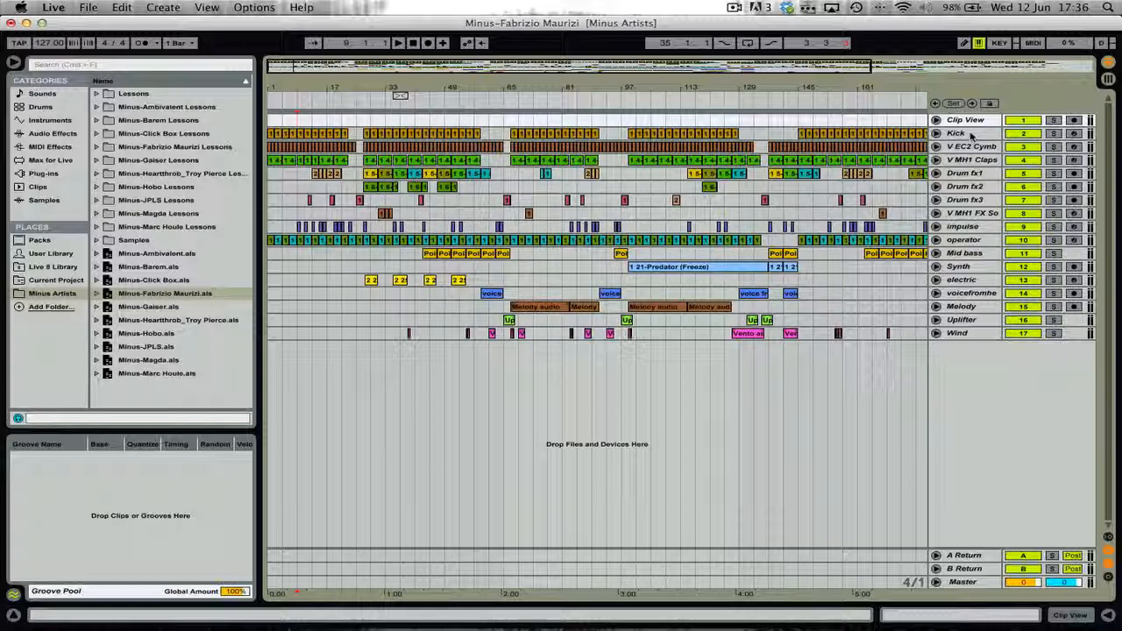
# - Go through the arrangement's tracks one after another, from Kick down to Wind, to review the elements of the song
pyautogui.click(972, 133)
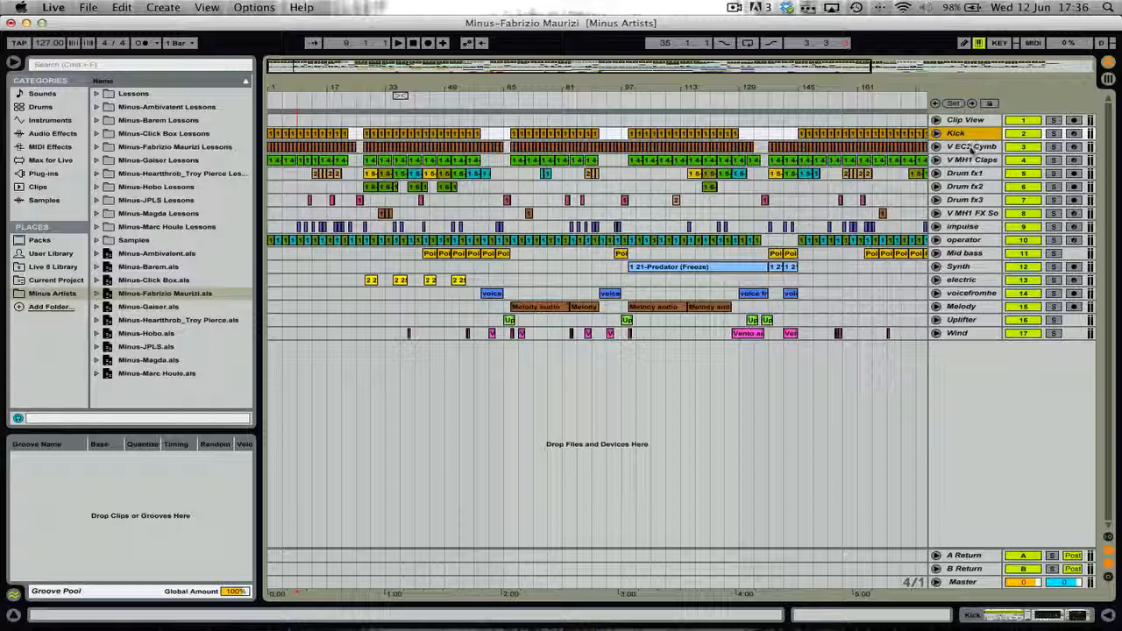
pyautogui.click(971, 147)
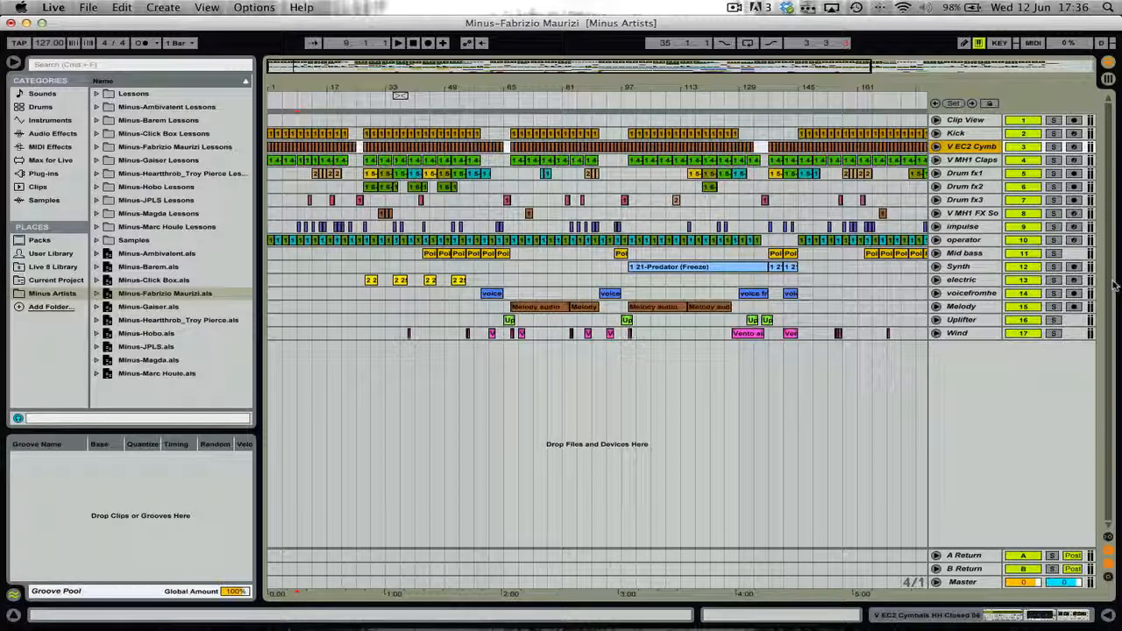
pyautogui.press('Down')
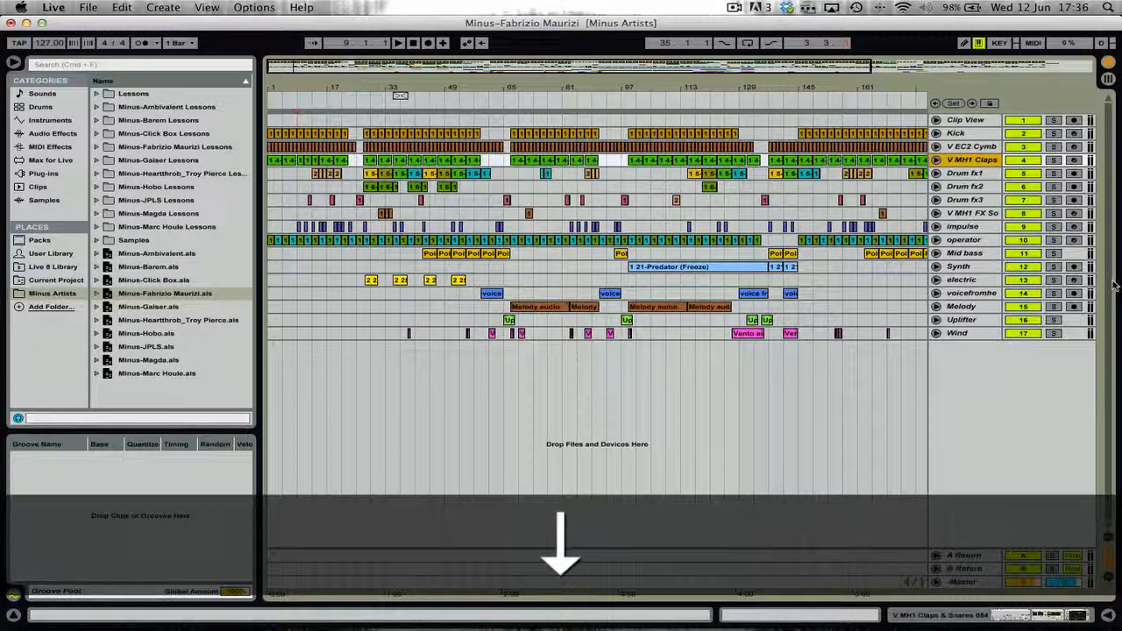
pyautogui.press('Down')
pyautogui.press('Down')
pyautogui.press('Down')
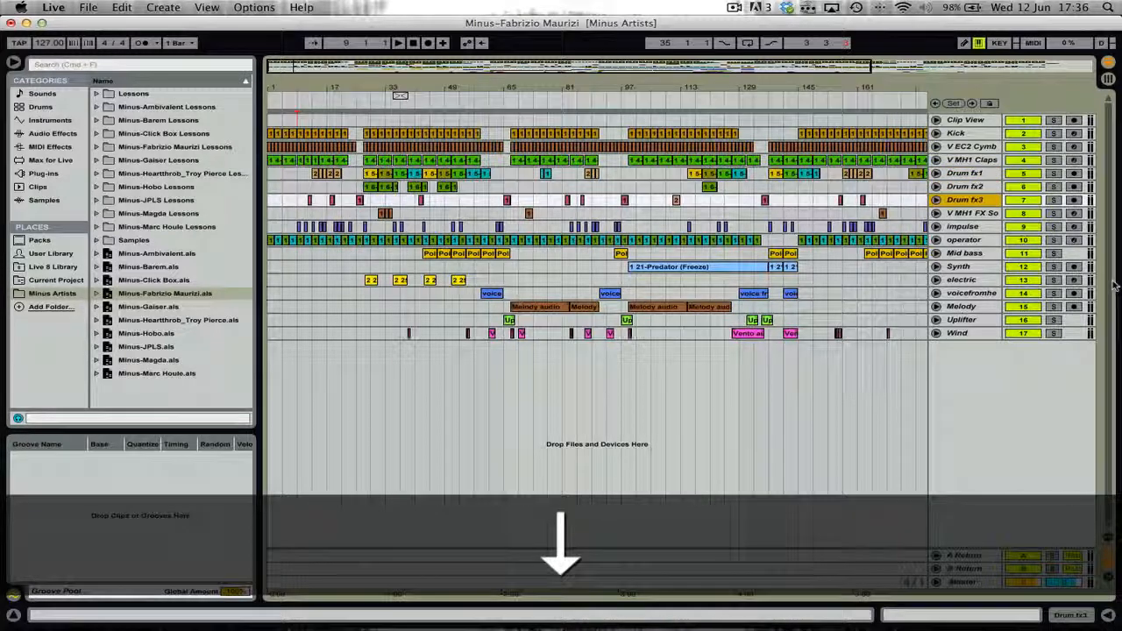
pyautogui.press('Down')
pyautogui.press('Down')
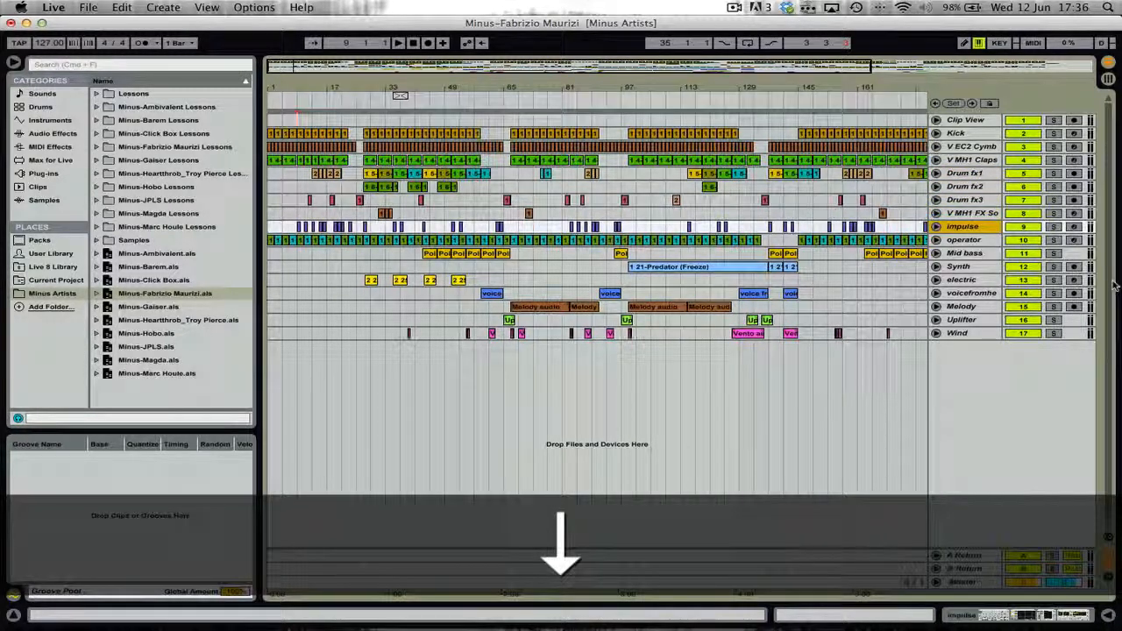
pyautogui.press('Down')
pyautogui.press('Down')
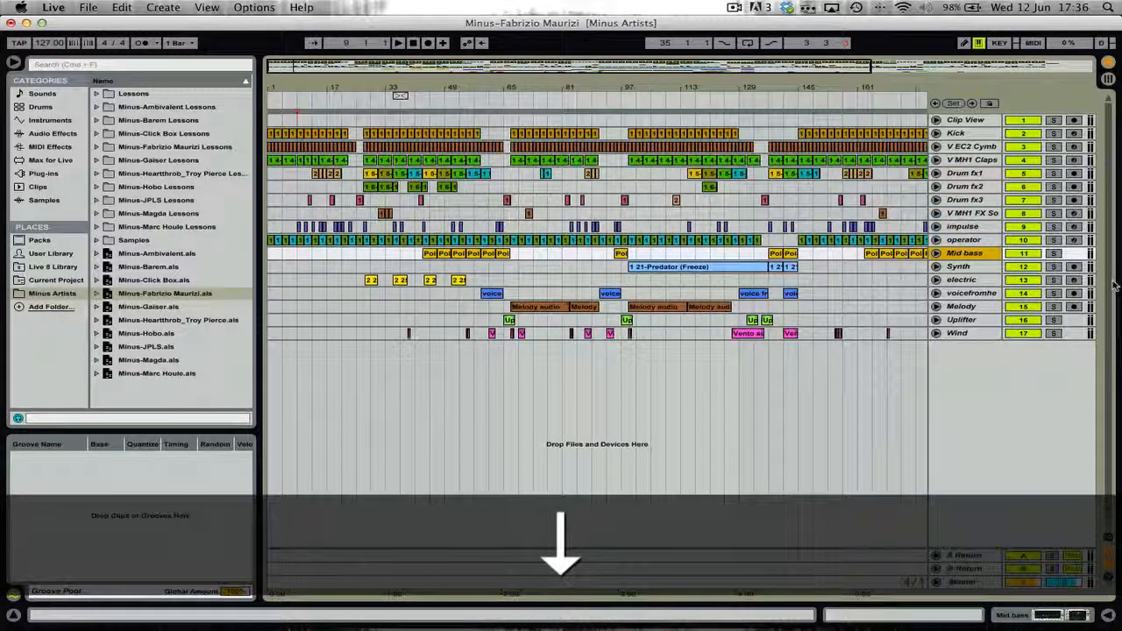
pyautogui.press('Up')
pyautogui.press('Down')
pyautogui.press('Up')
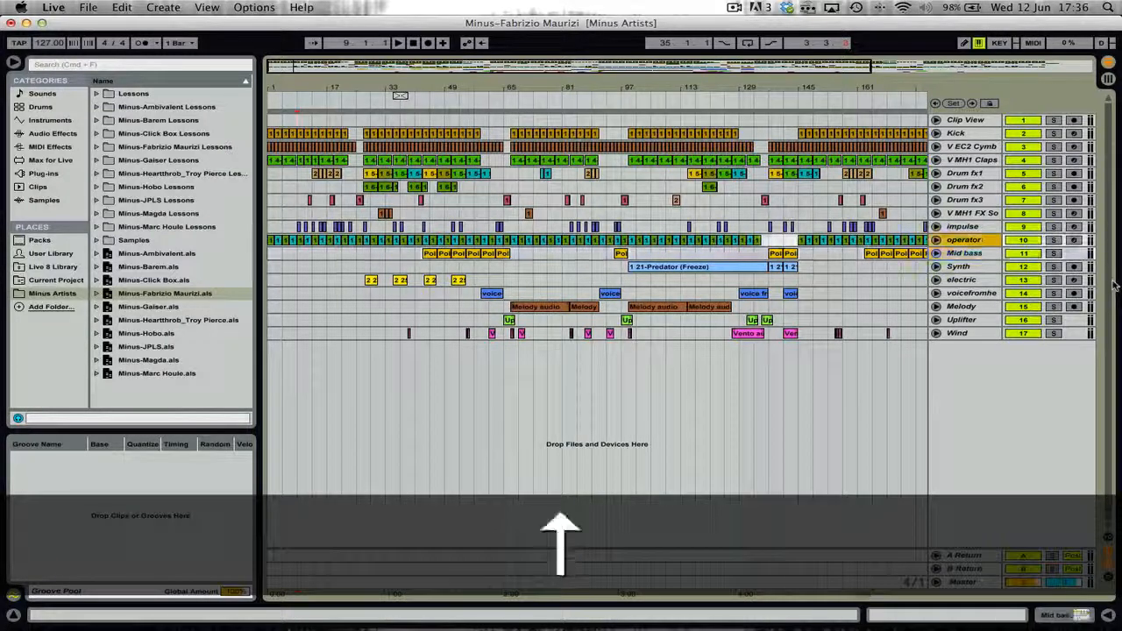
pyautogui.press('Down')
pyautogui.press('Down')
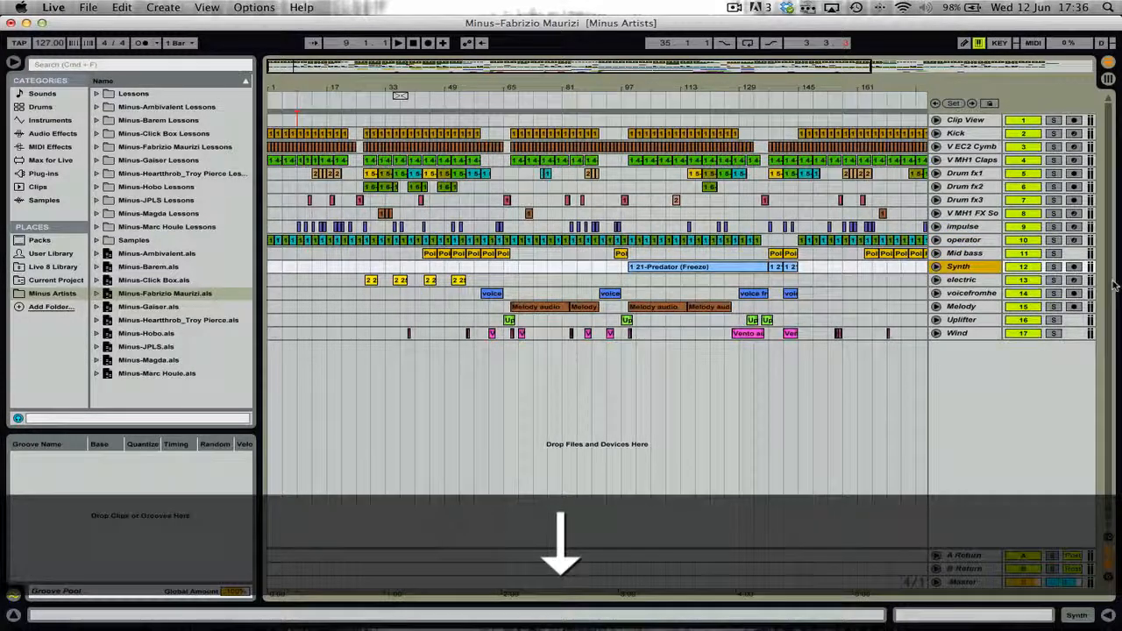
pyautogui.press('Down')
pyautogui.press('Down')
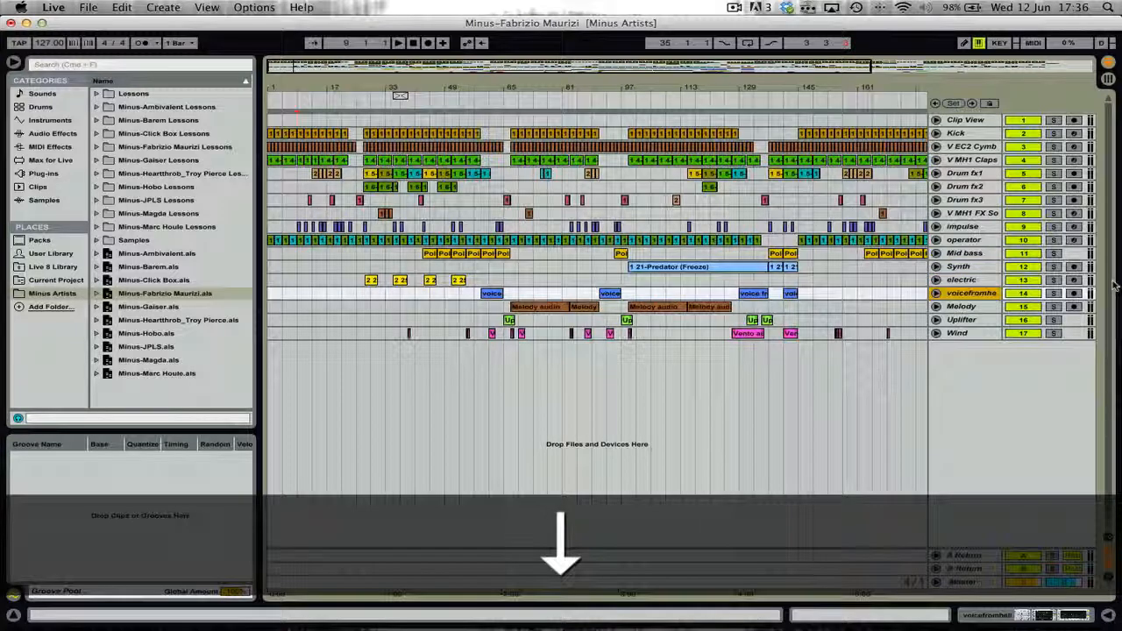
pyautogui.press('Down')
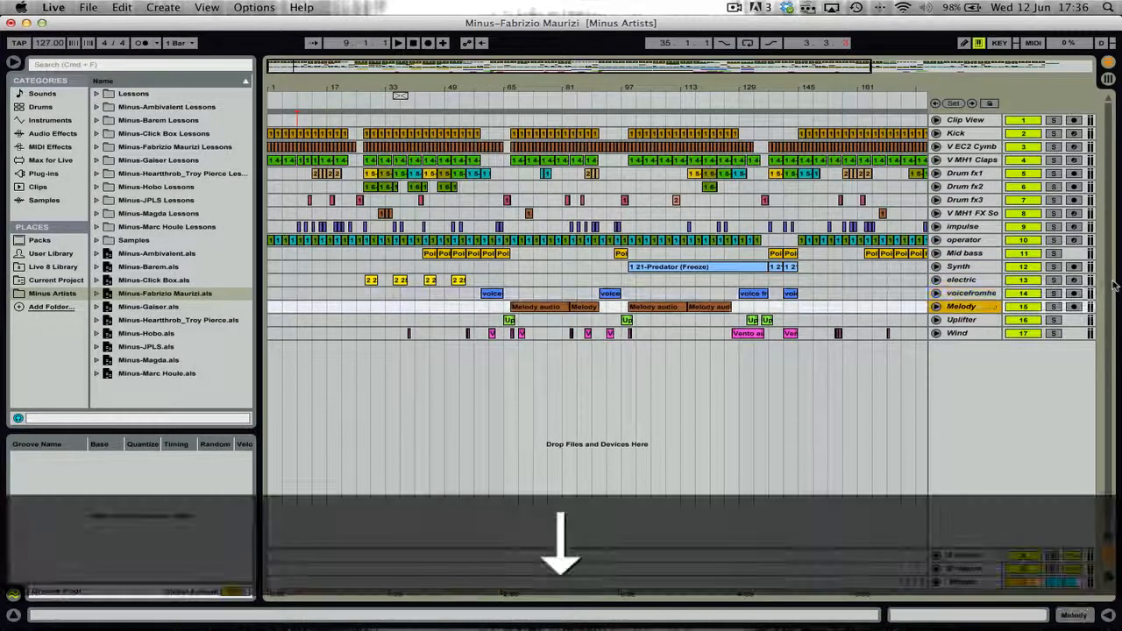
pyautogui.press('Up')
pyautogui.press('Up')
pyautogui.press('Down')
pyautogui.press('Down')
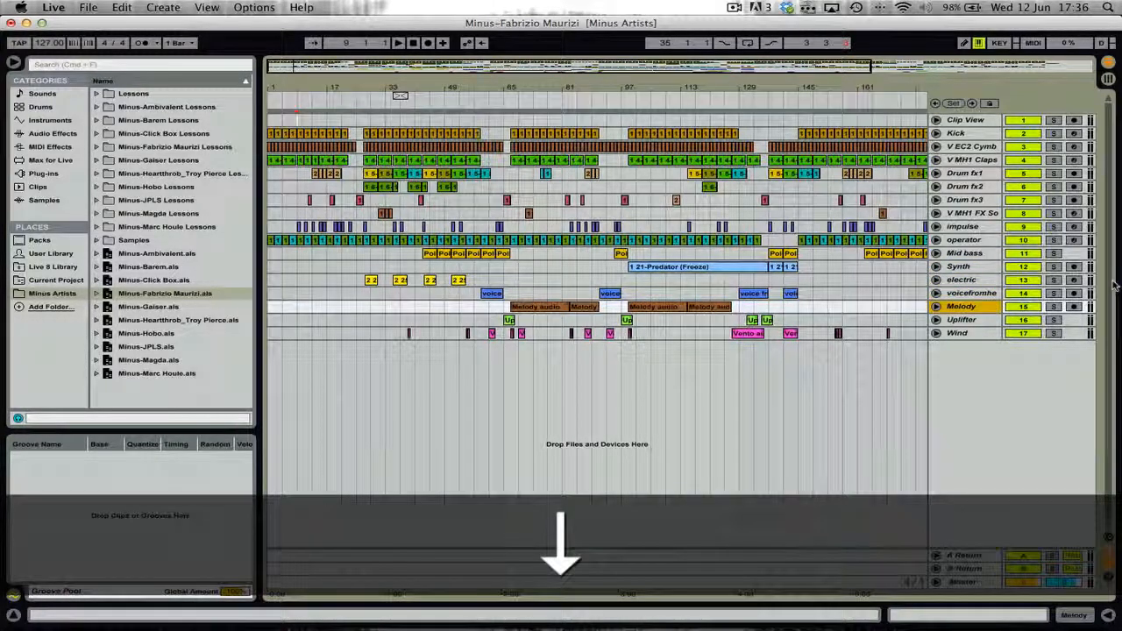
pyautogui.press('Down')
pyautogui.press('Down')
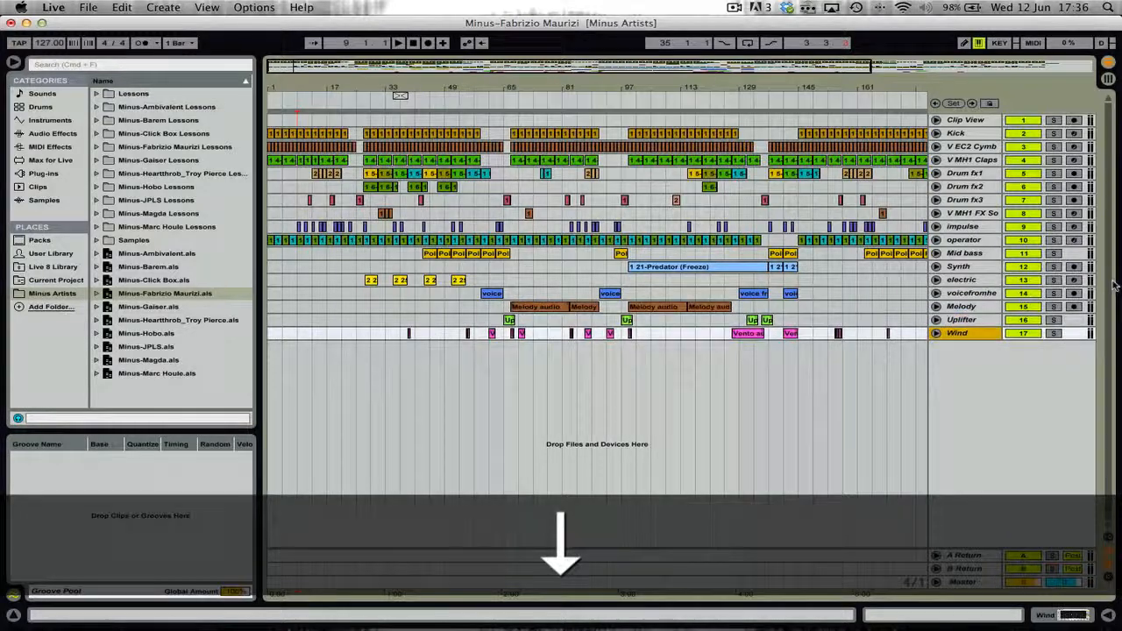
pyautogui.press('Up')
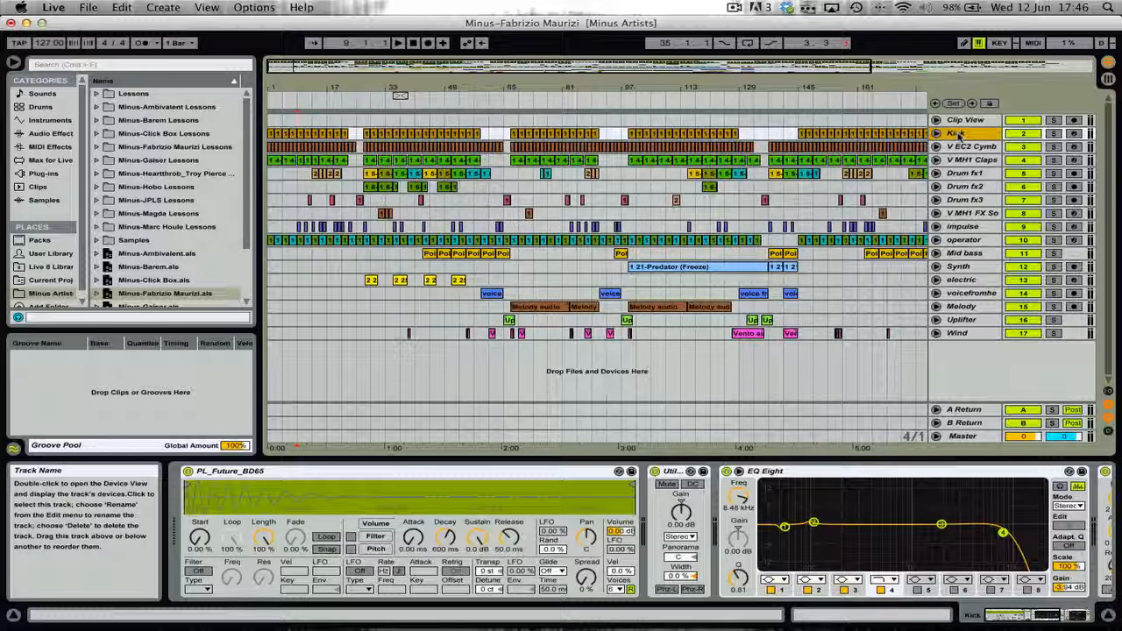
# - Examine the Master track's device chain, including the Mastering Chain rack, EQ Eight and Compressor
pyautogui.click(963, 438)
pyautogui.click(601, 549)
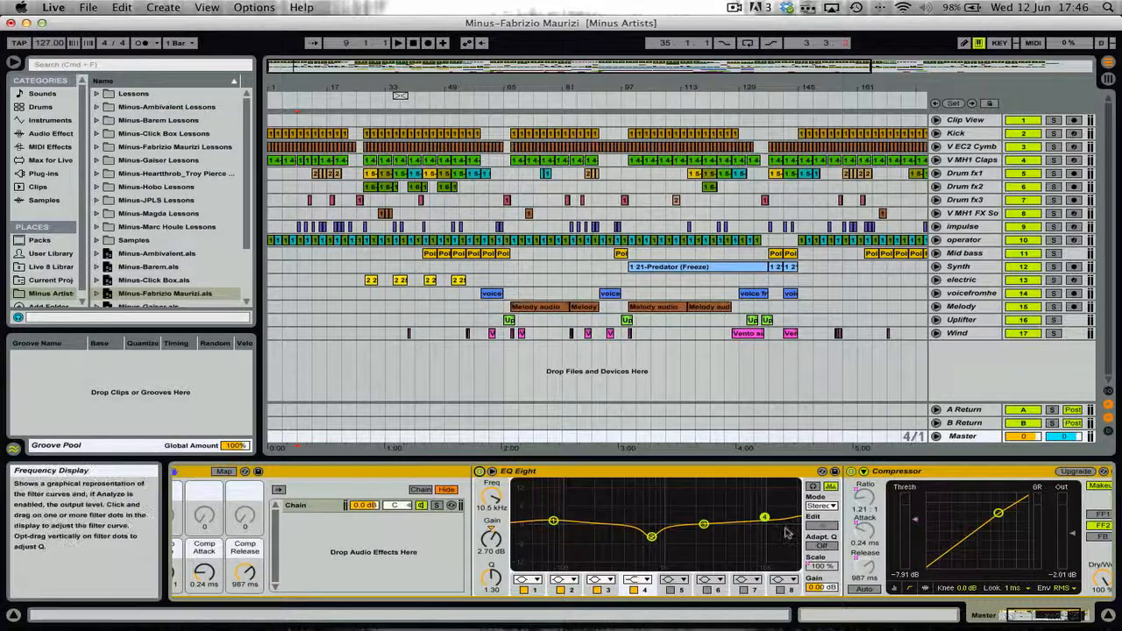
pyautogui.hscroll(-3, 794, 526)
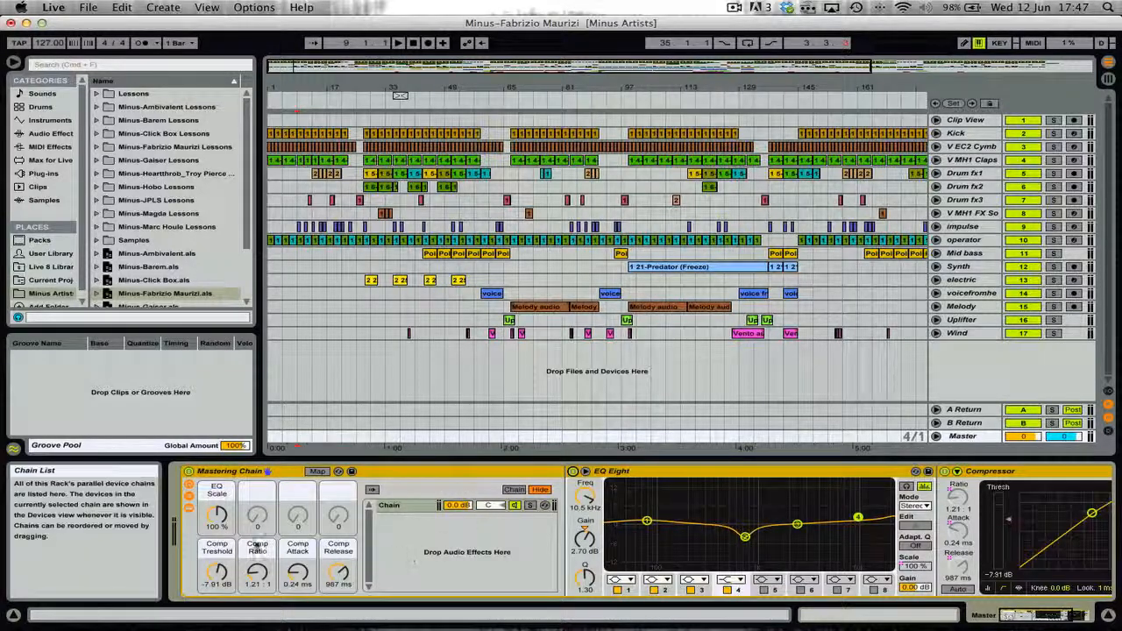
pyautogui.click(965, 439)
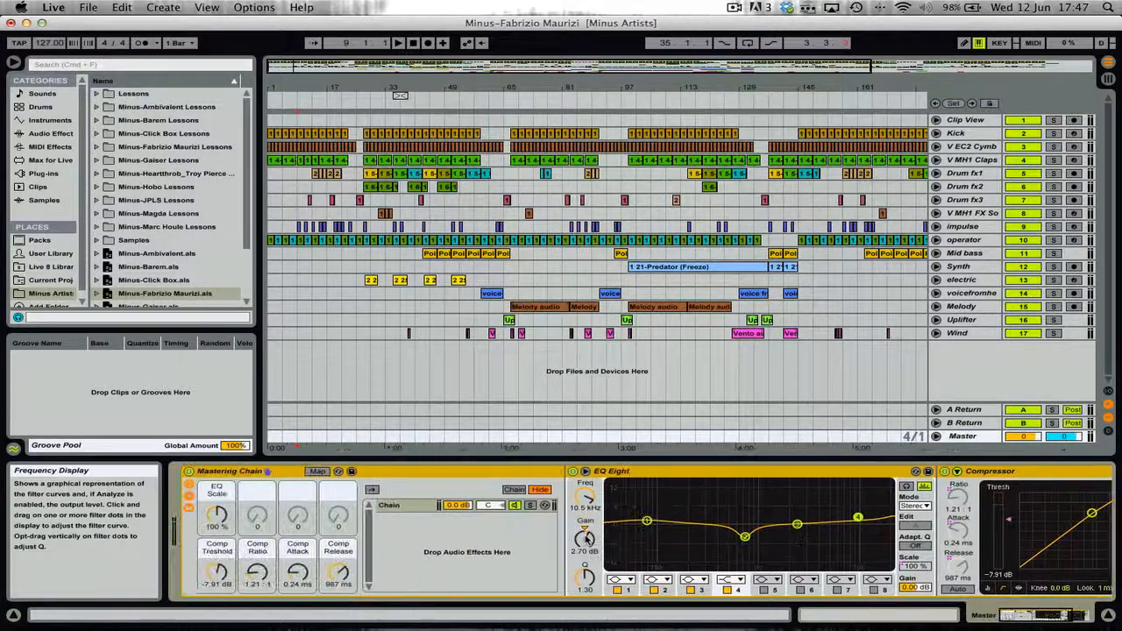
# - Solo the Kick track and briefly audition it from bar 27, stopping playback after the check
pyautogui.click(968, 132)
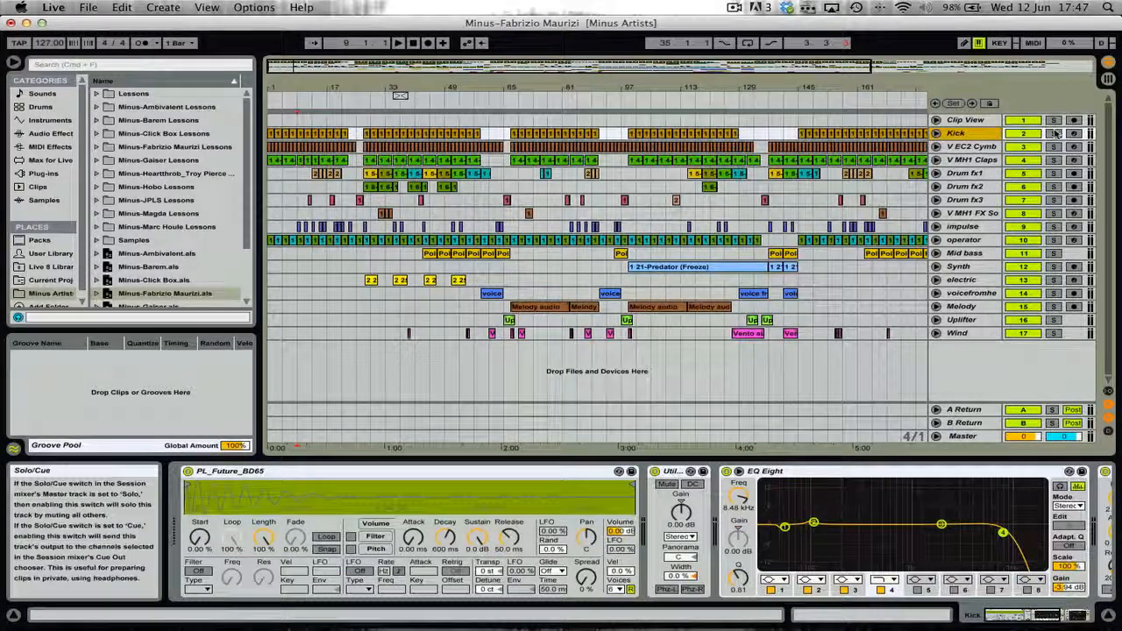
pyautogui.click(1055, 133)
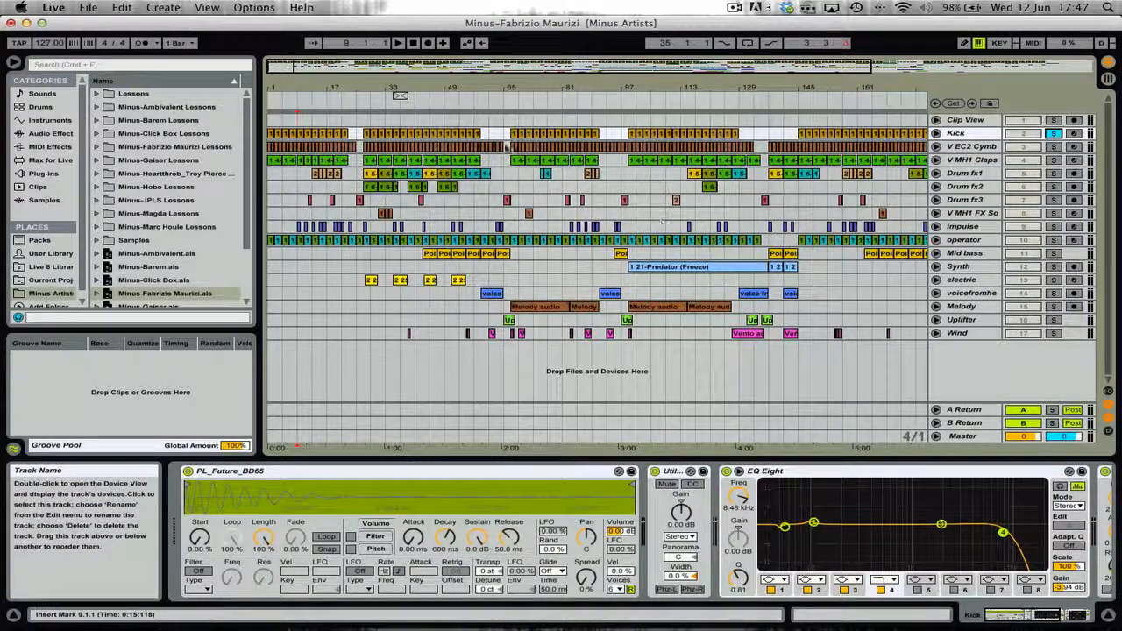
pyautogui.click(367, 136)
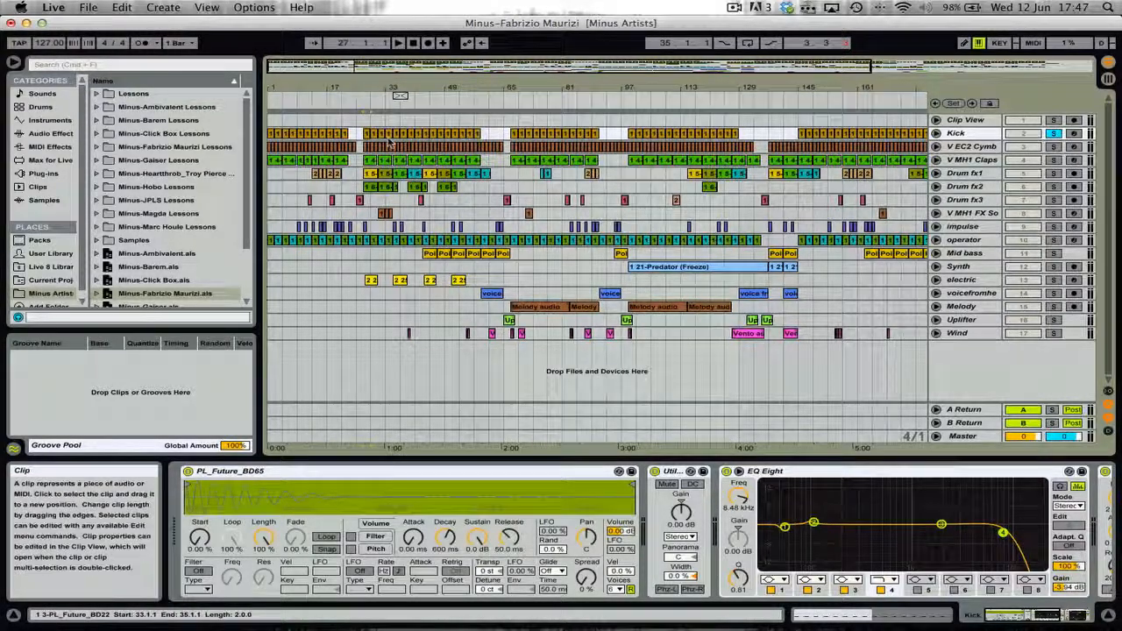
pyautogui.press('space')
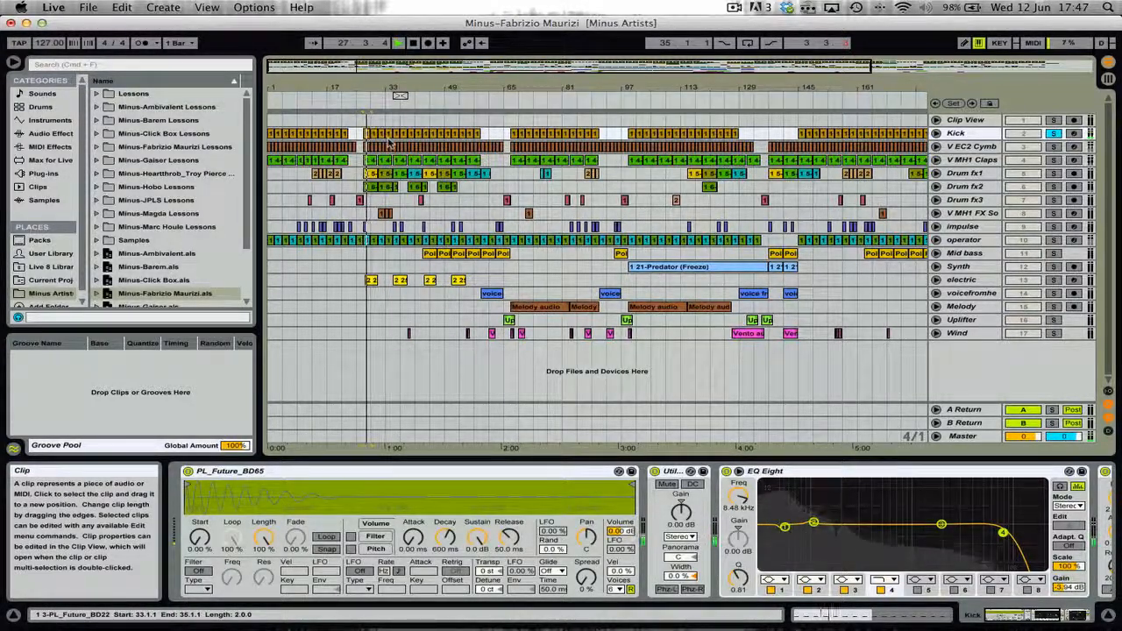
pyautogui.press('space')
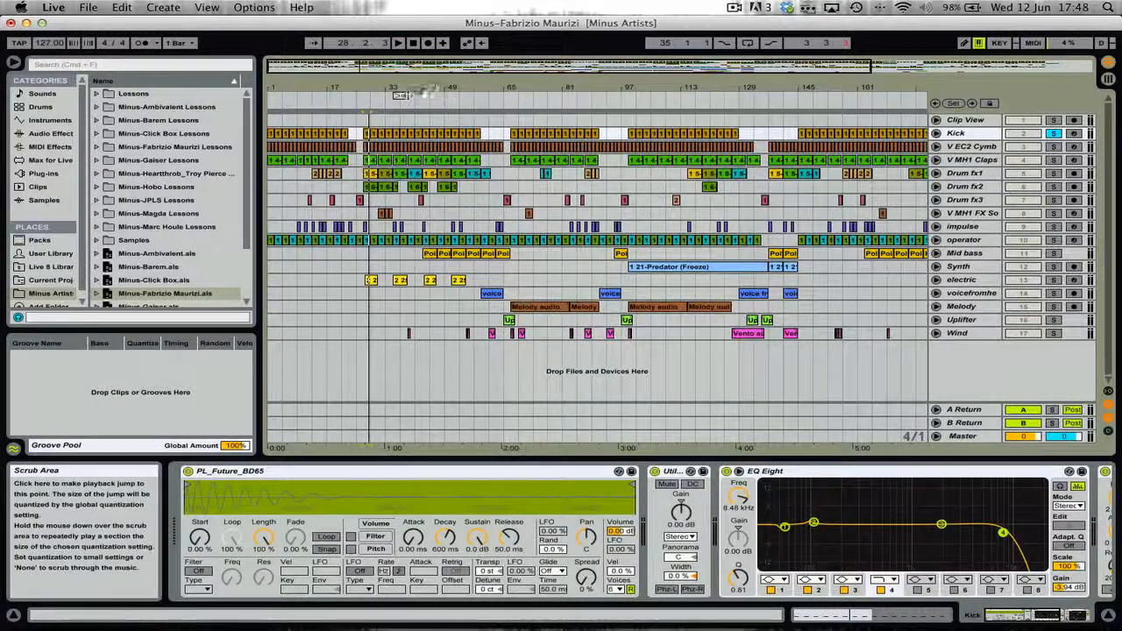
# - Select the whole arrangement from 1.1.1 to 233.1.1 on the Clip View track and open the Export Audio/Video settings
pyautogui.moveTo(385, 91); pyautogui.dragTo(400, 91)
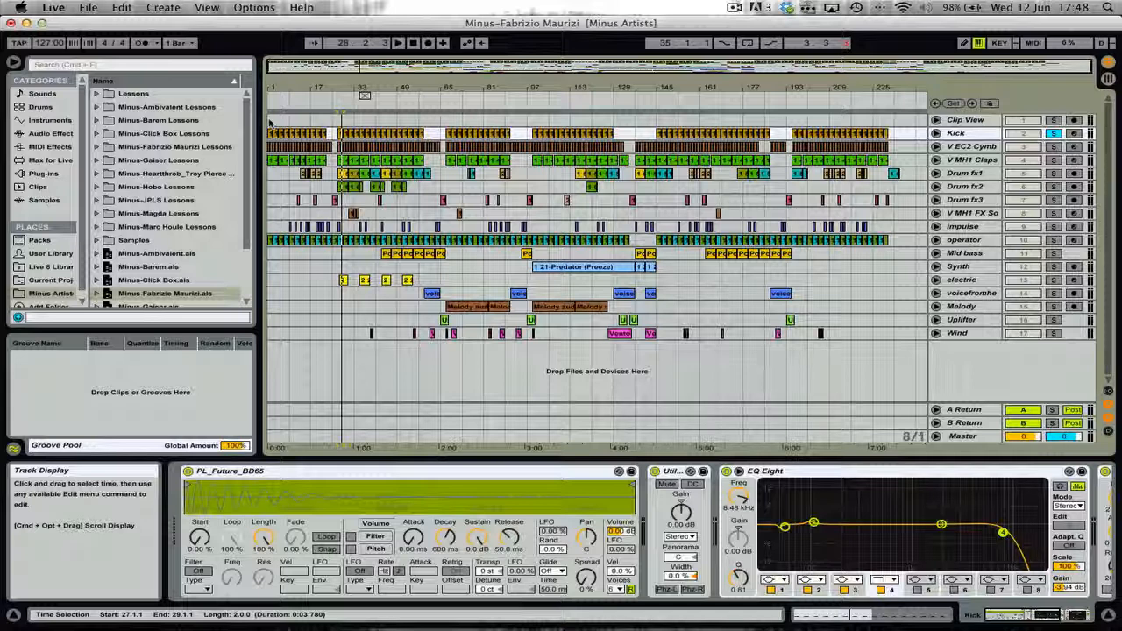
pyautogui.moveTo(271, 122); pyautogui.dragTo(858, 55)
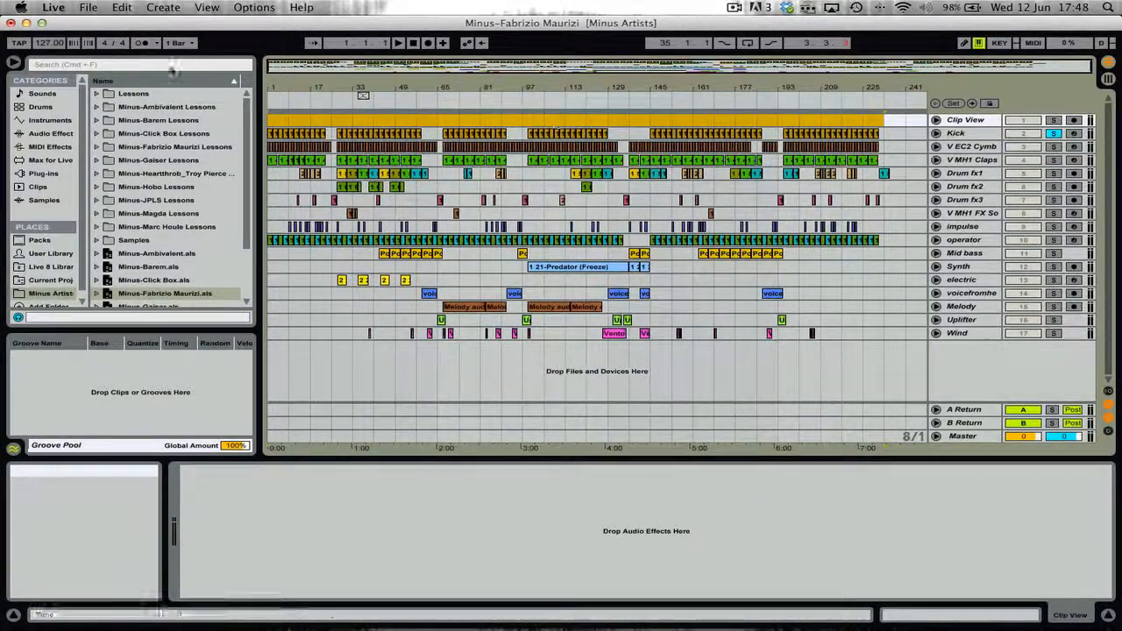
pyautogui.click(88, 9)
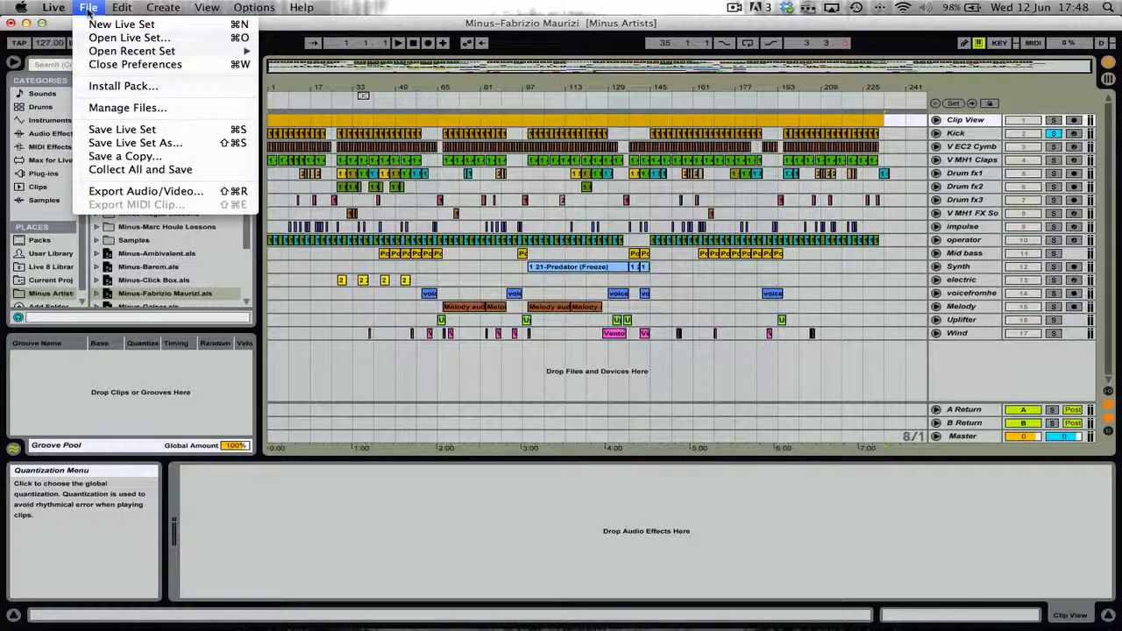
pyautogui.click(225, 200)
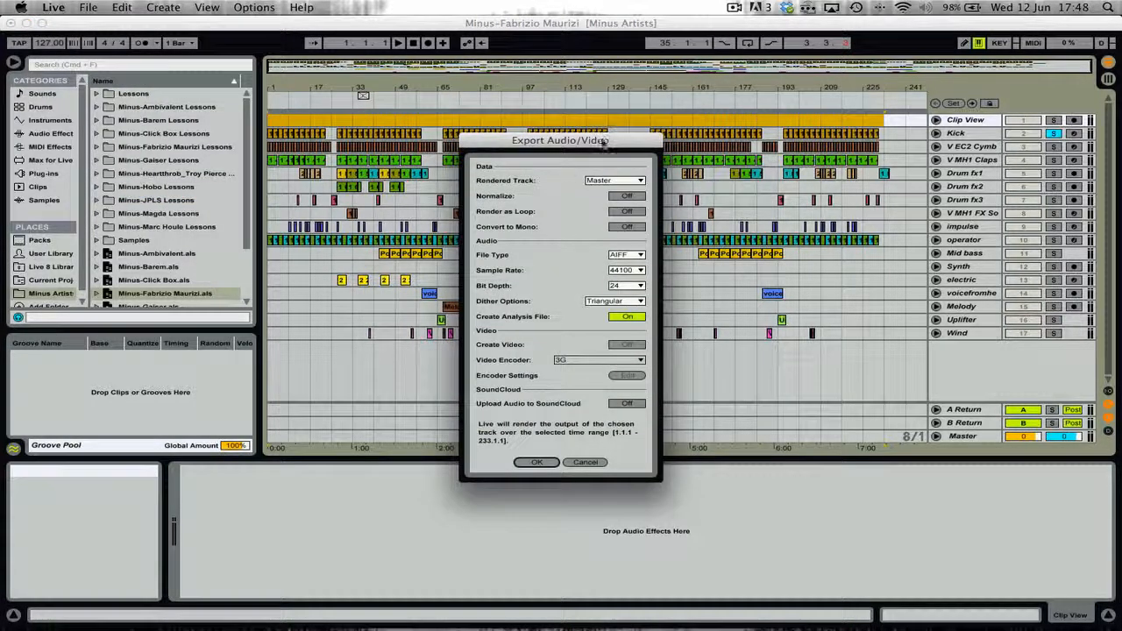
pyautogui.moveTo(605, 143); pyautogui.dragTo(566, 129)
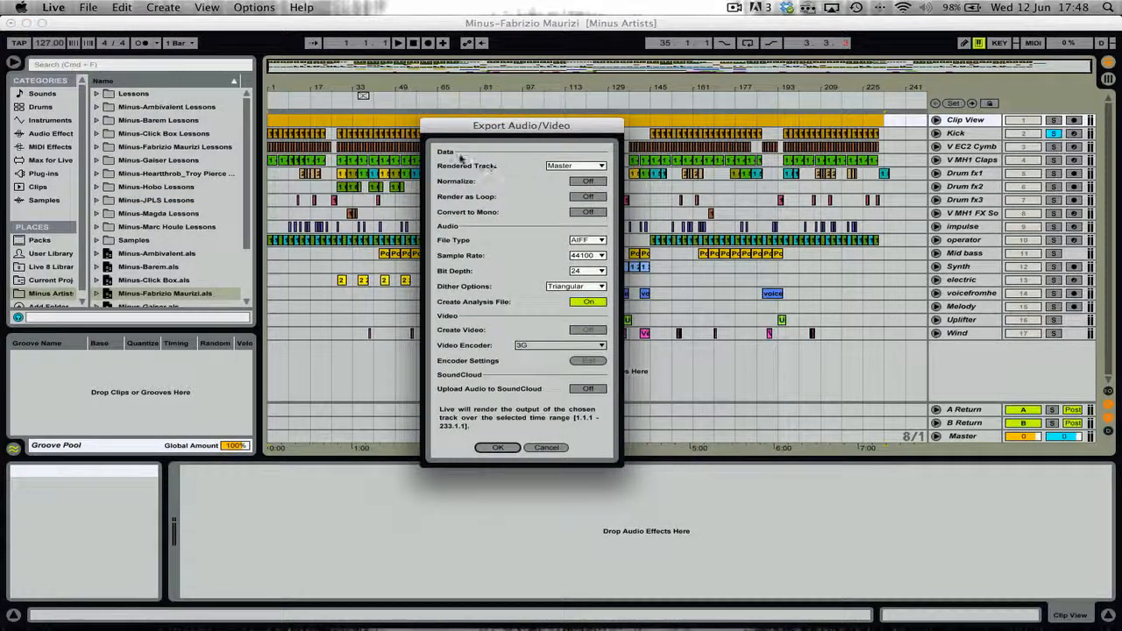
# - Choose Master as the rendered track and AIFF as the file type, and accept the export settings
pyautogui.click(593, 168)
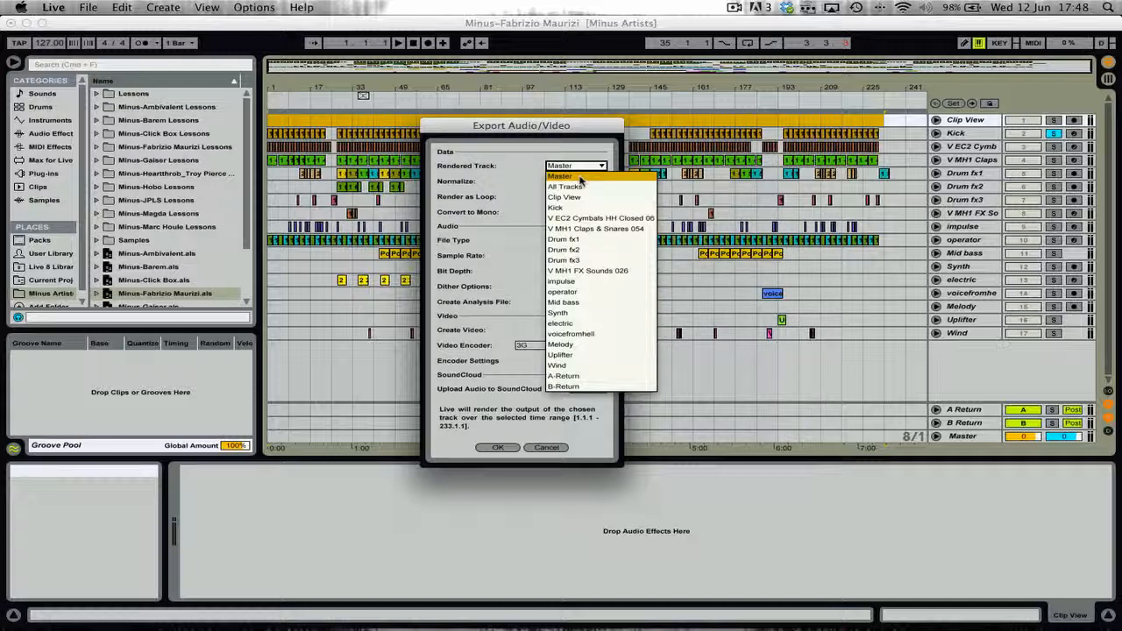
pyautogui.click(580, 178)
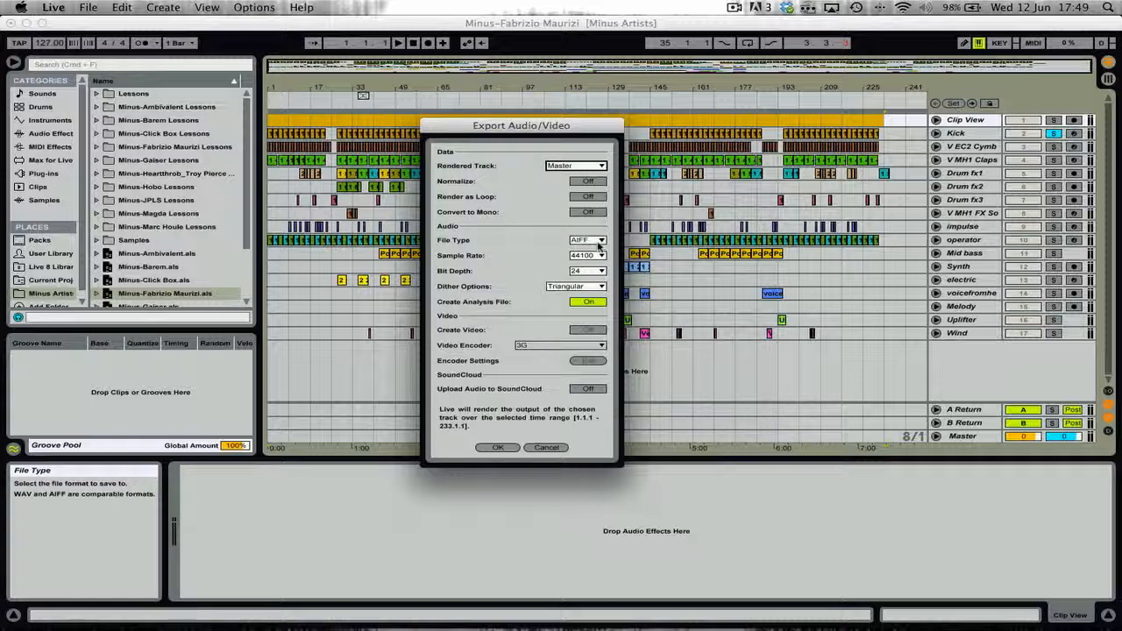
pyautogui.click(601, 241)
pyautogui.click(568, 255)
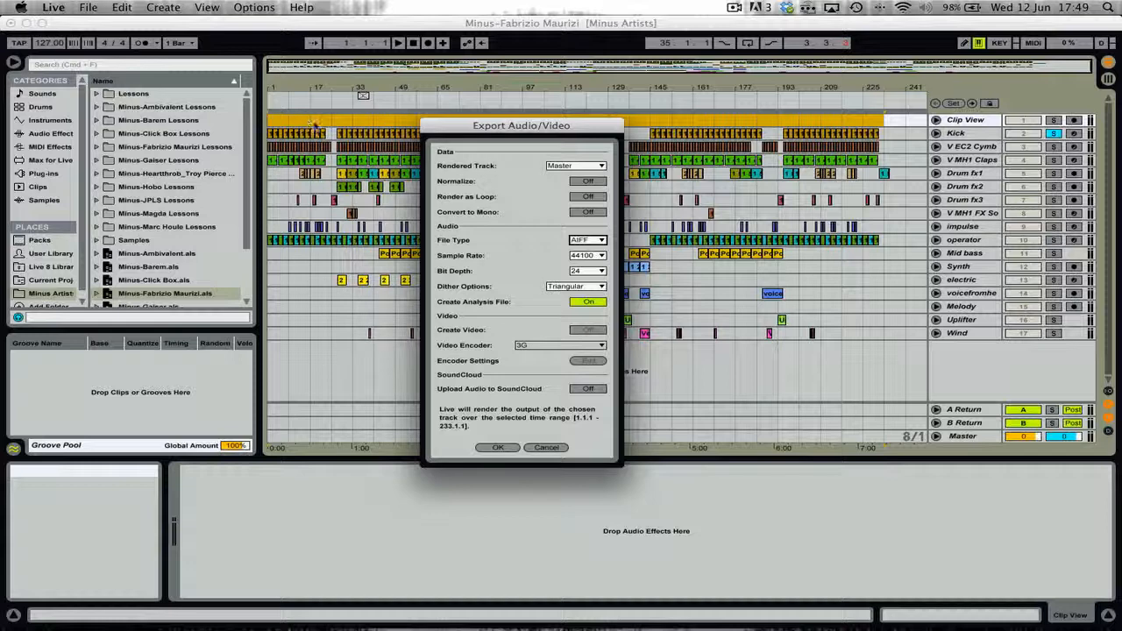
pyautogui.click(499, 449)
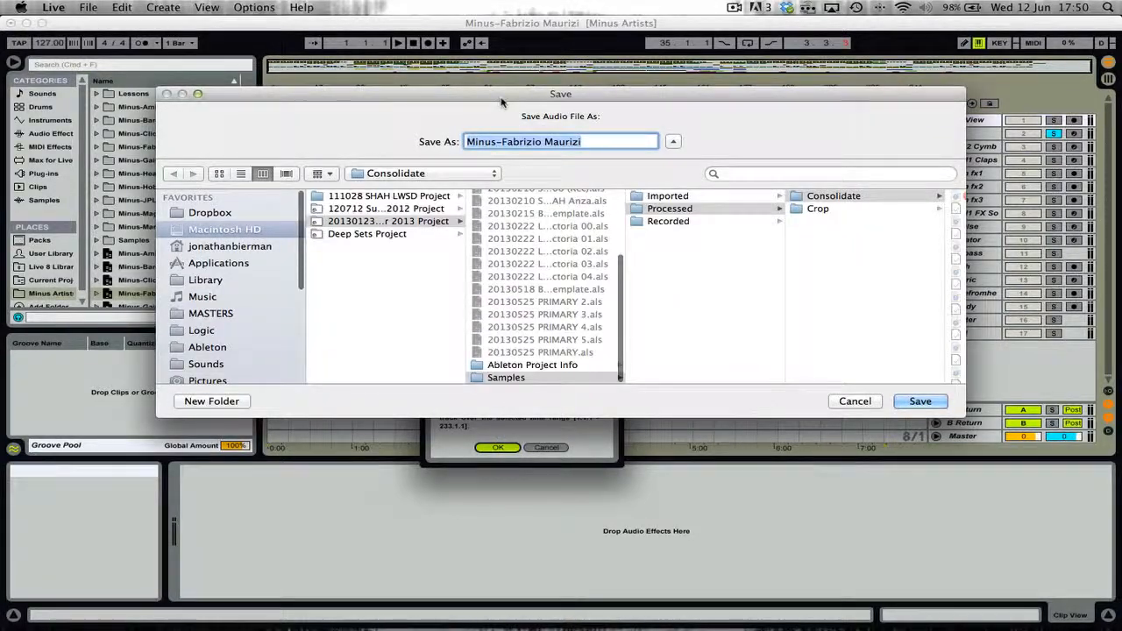
# - Browse the save location to the Minus Artists folder inside Ableton's Factory Packs
pyautogui.moveTo(526, 101); pyautogui.dragTo(503, 80)
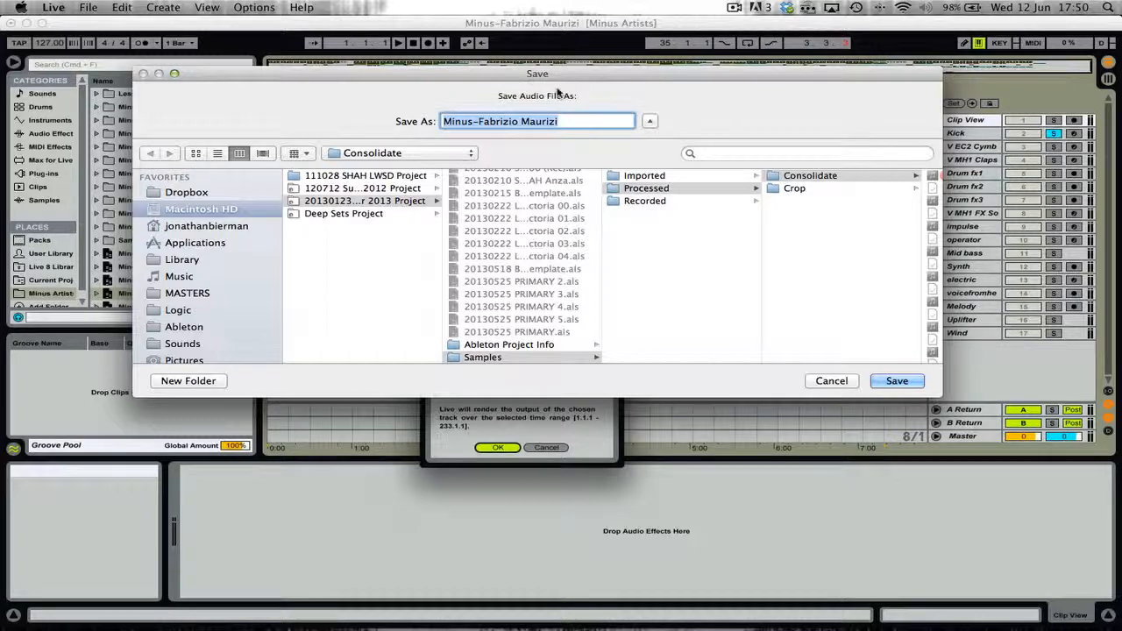
pyautogui.moveTo(561, 77); pyautogui.dragTo(576, 76)
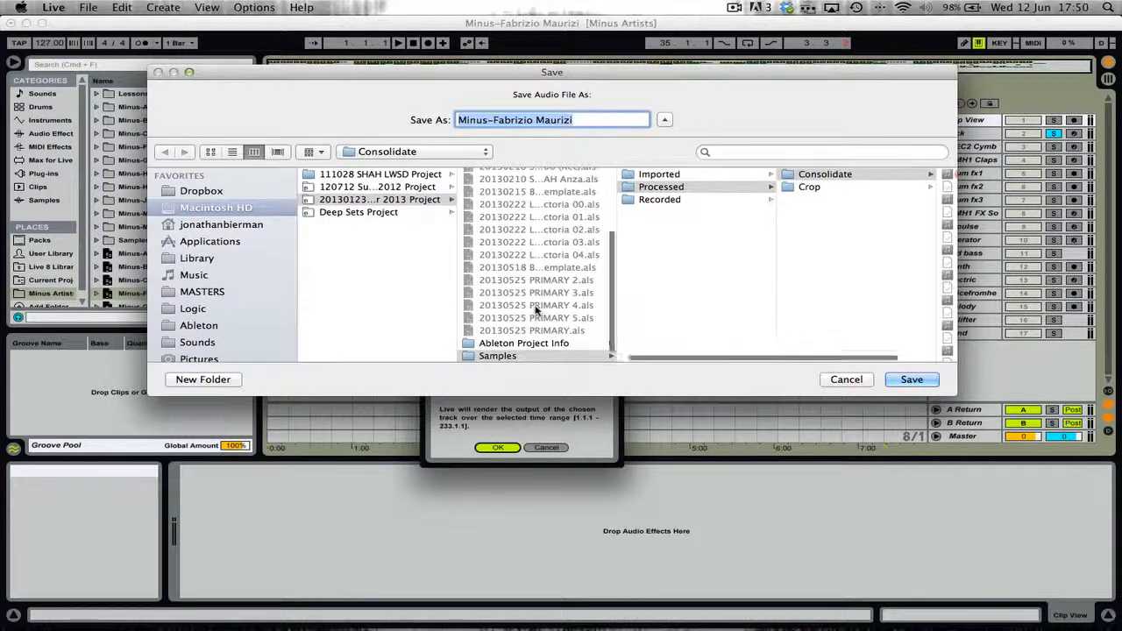
pyautogui.hscroll(-10, 535, 311)
pyautogui.hscroll(5, 533, 311)
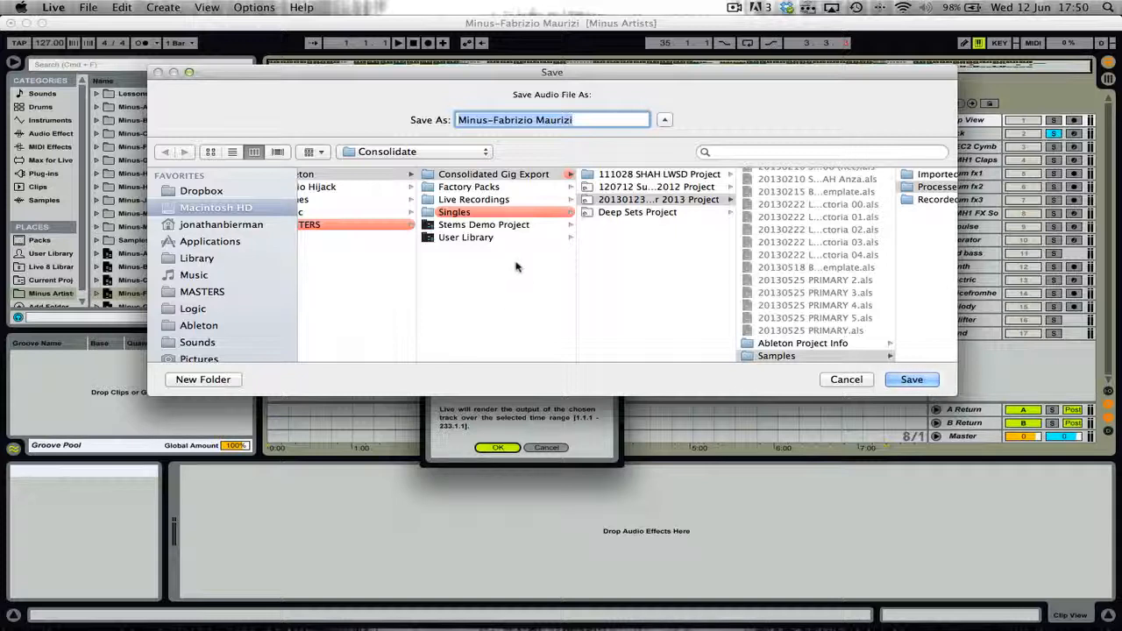
pyautogui.hscroll(-2, 513, 264)
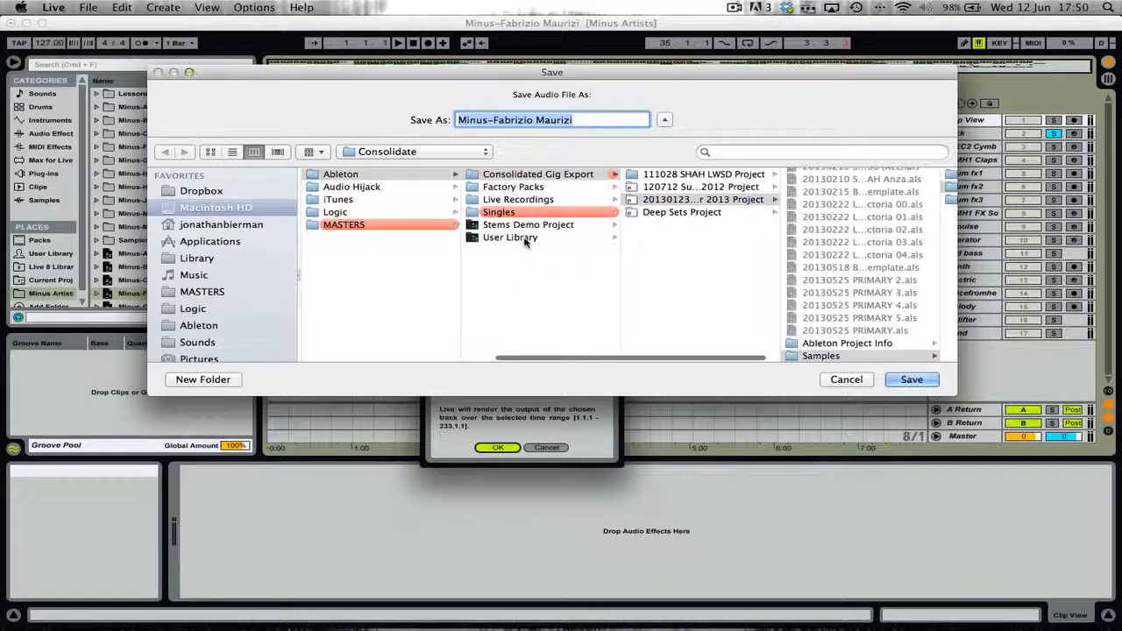
pyautogui.click(510, 237)
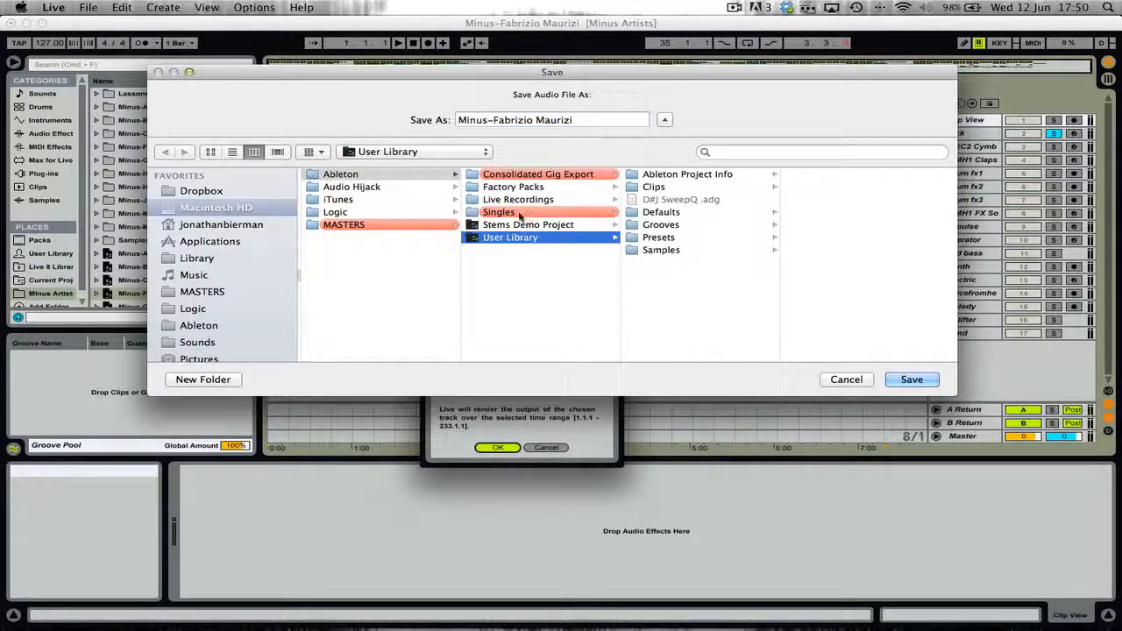
pyautogui.click(517, 200)
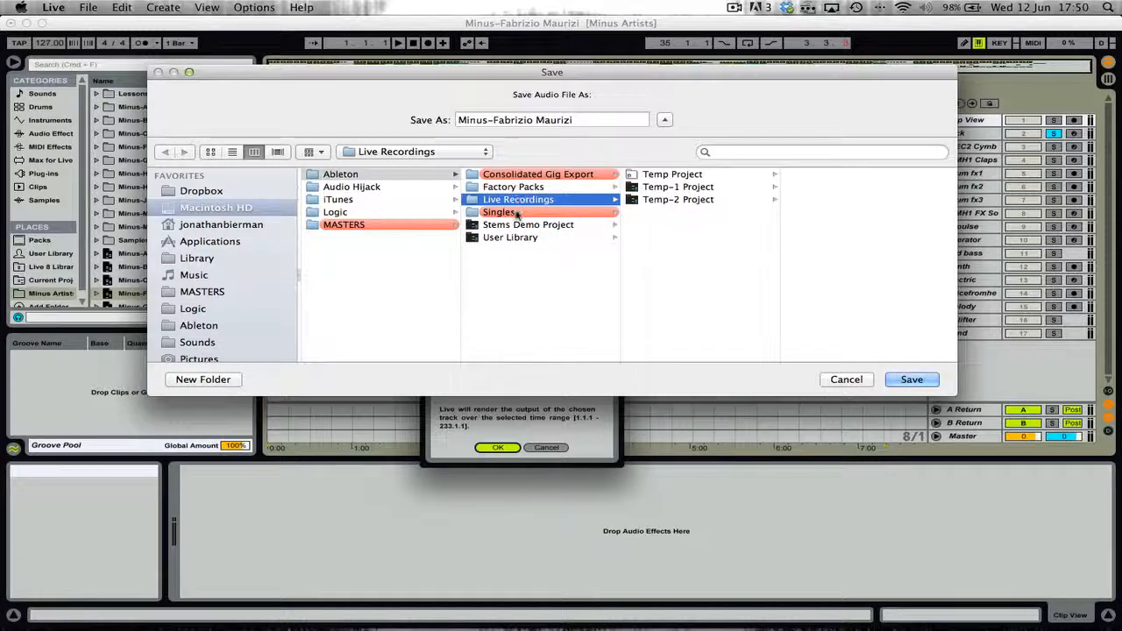
pyautogui.click(518, 213)
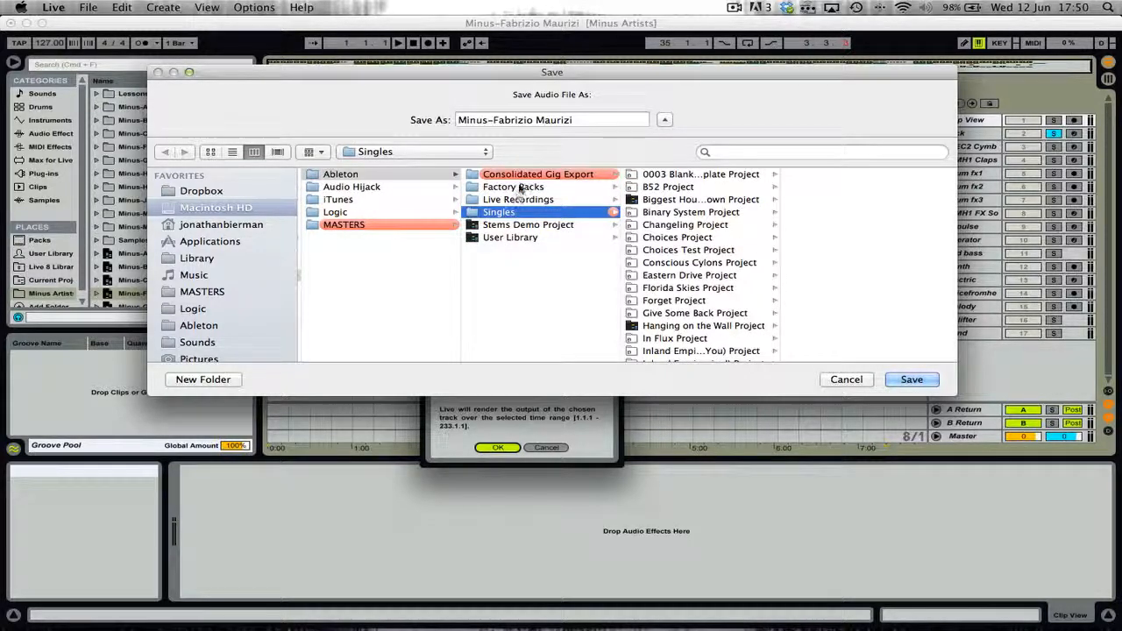
pyautogui.click(517, 186)
pyautogui.click(674, 289)
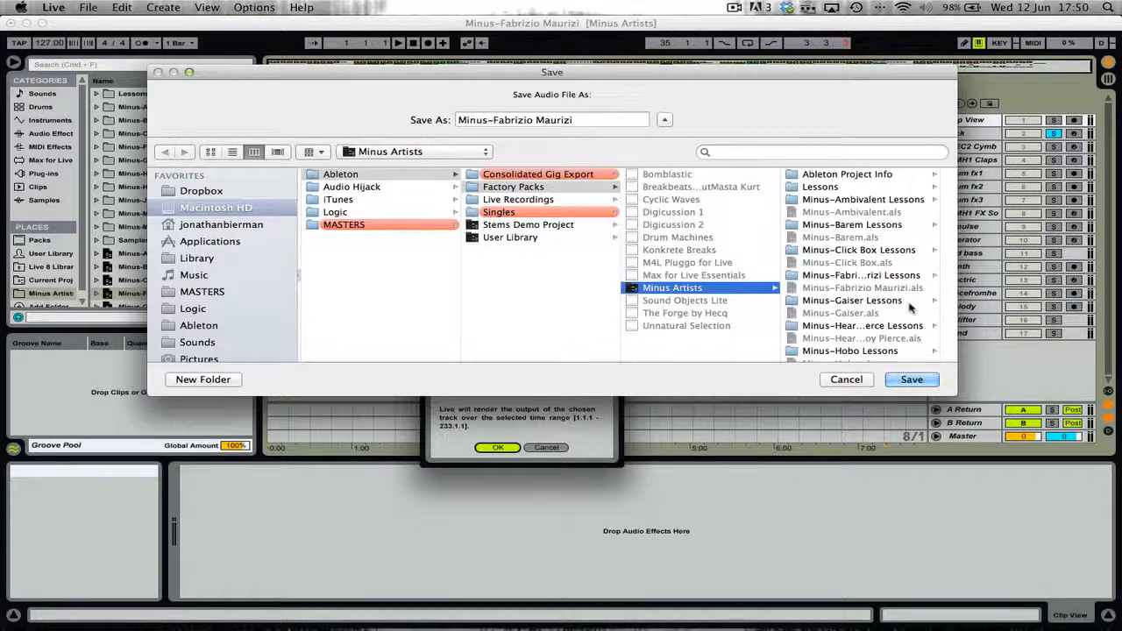
pyautogui.click(863, 276)
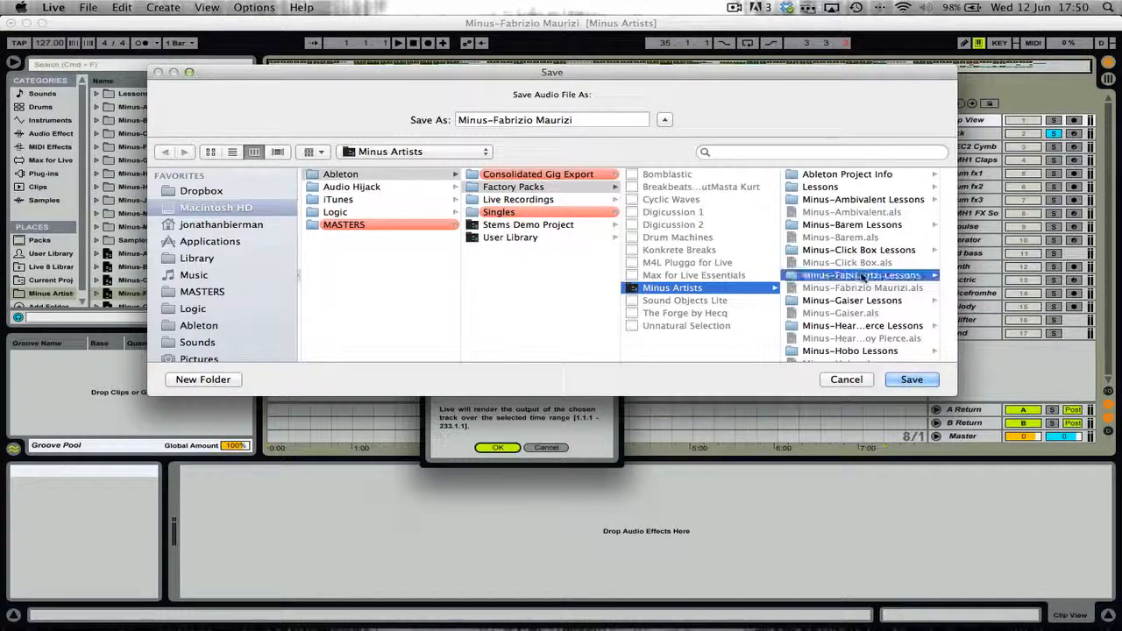
pyautogui.scroll(-5, 745, 285)
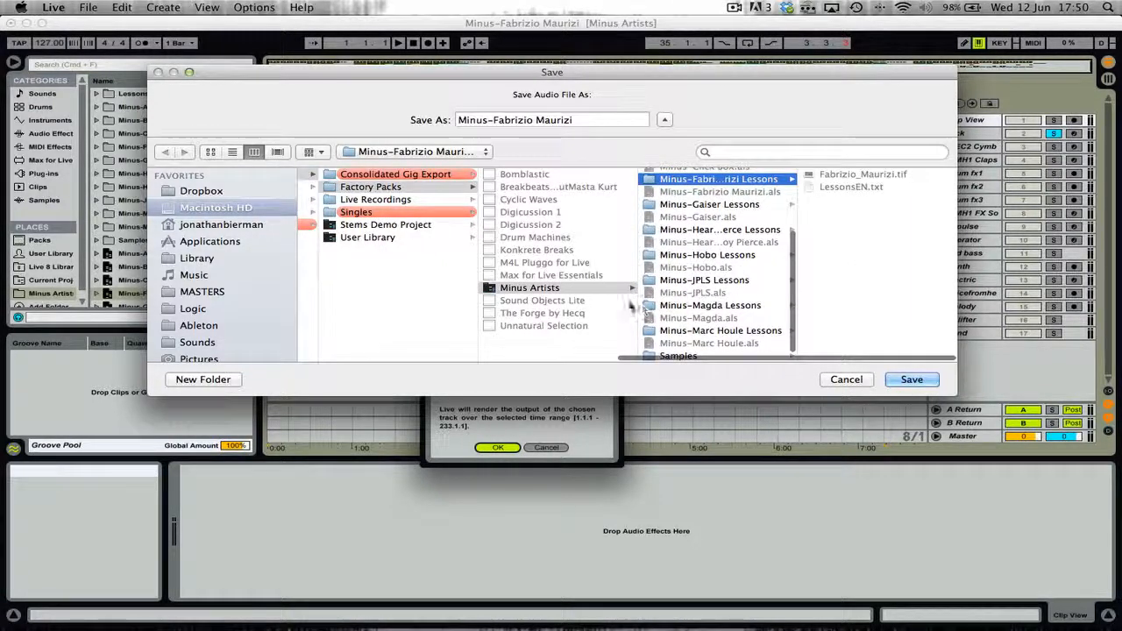
pyautogui.click(592, 294)
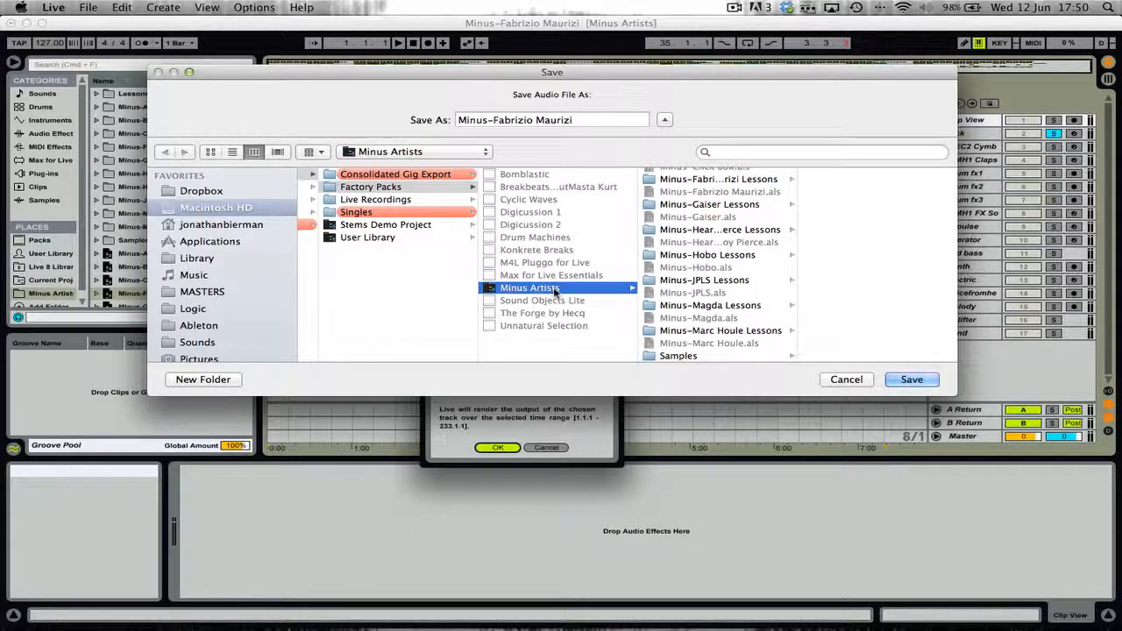
# - Create a new folder named Stems inside the Minus Artists folder
pyautogui.click(203, 379)
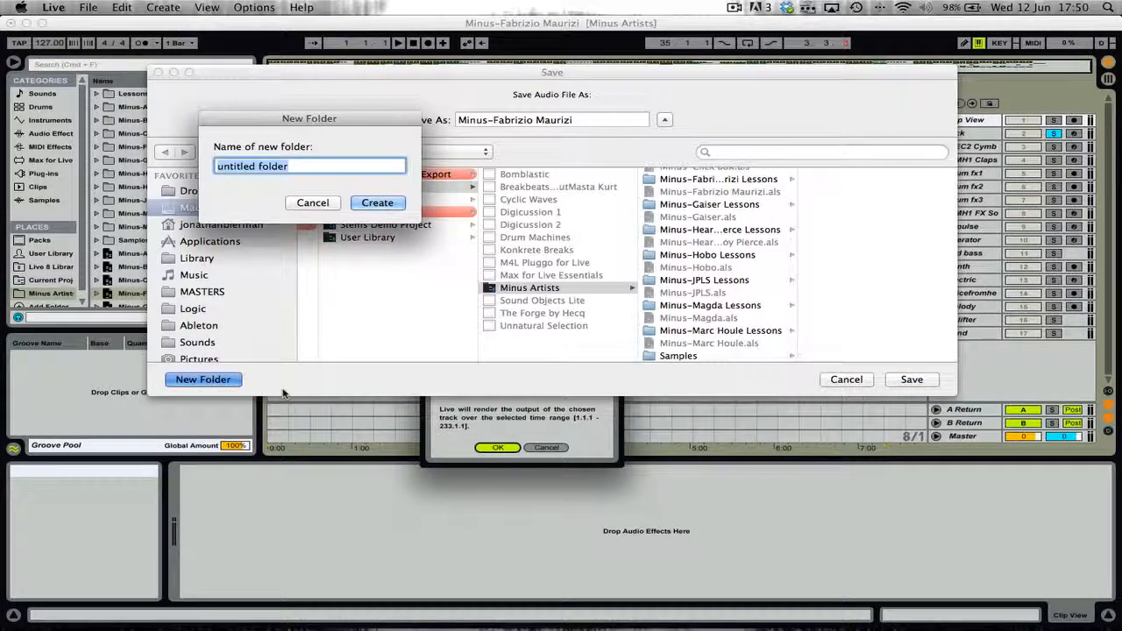
pyautogui.write('Stems')
pyautogui.press('Return')
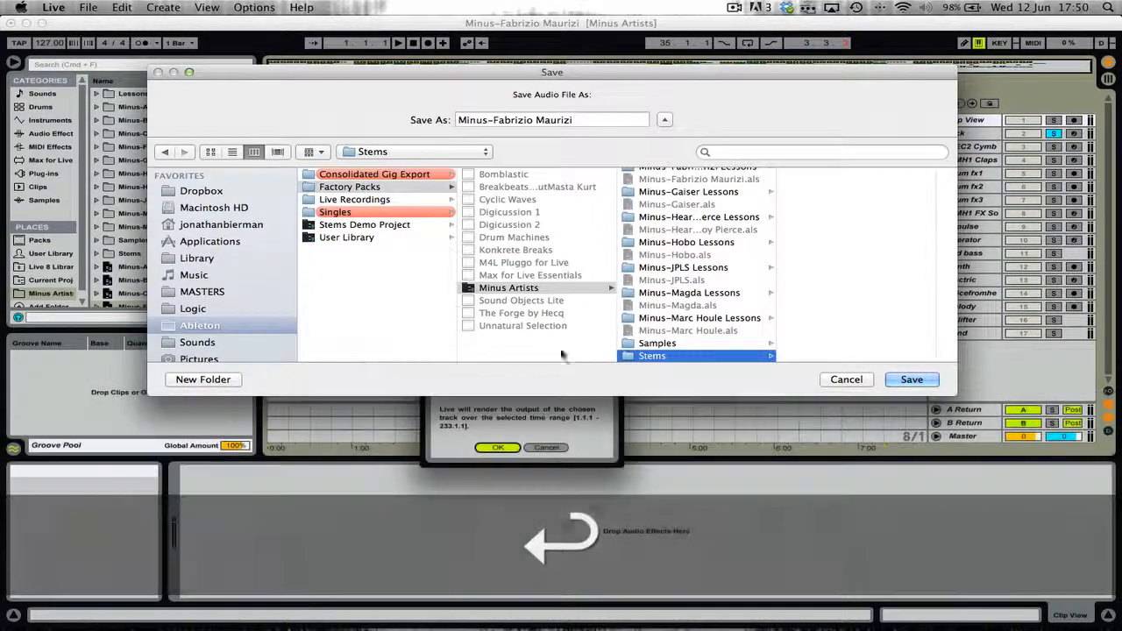
pyautogui.click(207, 381)
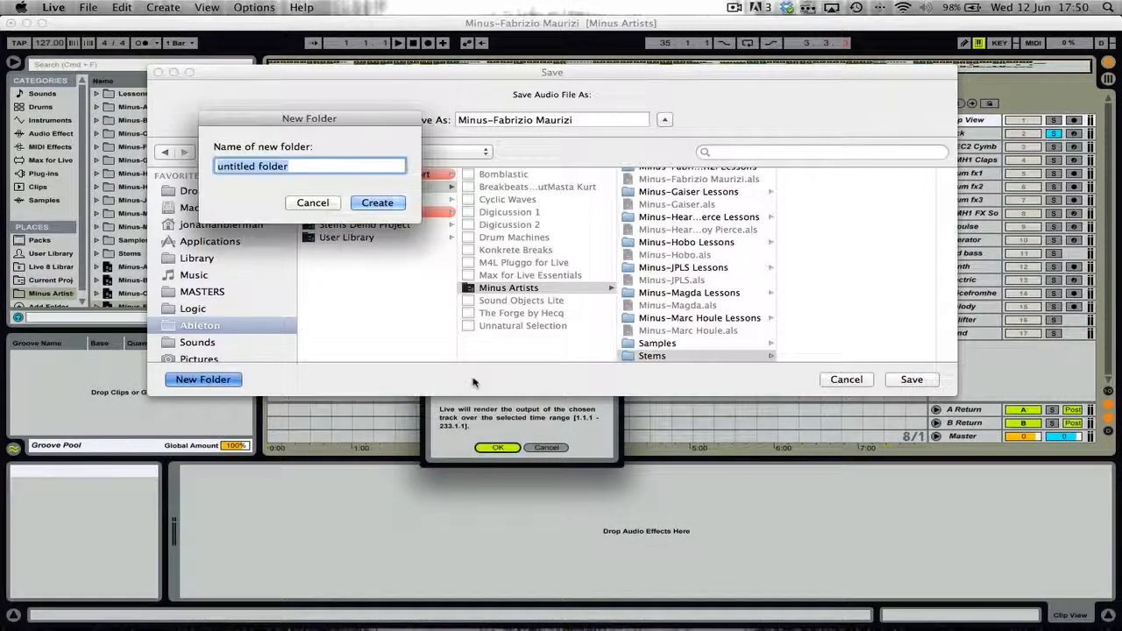
pyautogui.write('Maurizio')
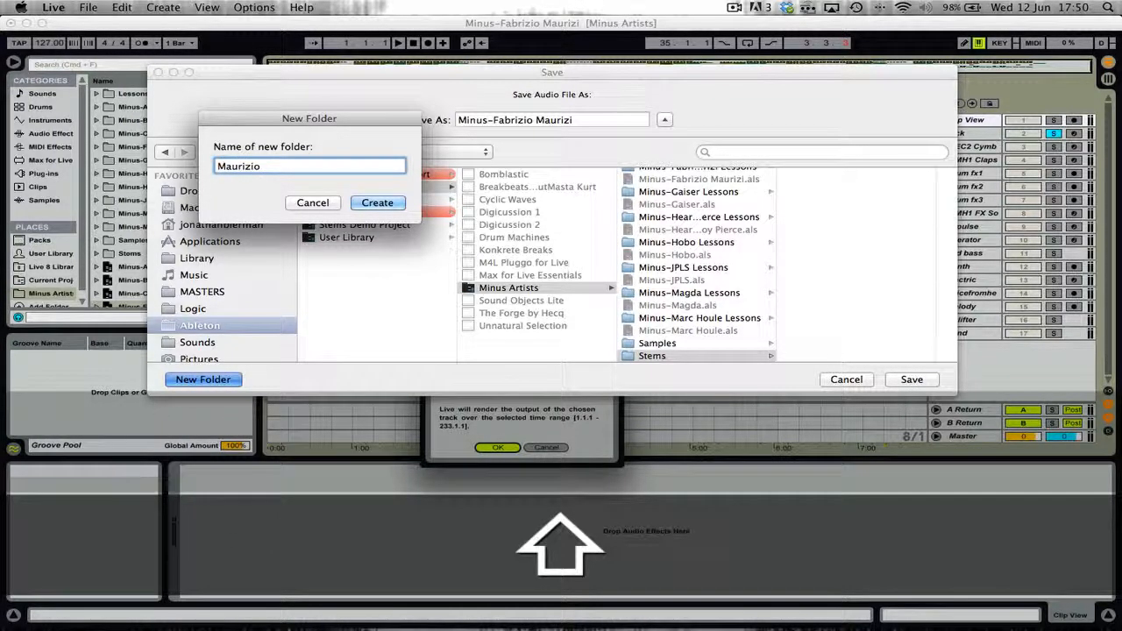
pyautogui.press('BackSpace')
pyautogui.press('BackSpace')
pyautogui.press('BackSpace')
pyautogui.press('BackSpace')
pyautogui.press('BackSpace')
pyautogui.press('BackSpace')
pyautogui.press('BackSpace')
pyautogui.press('BackSpace')
pyautogui.press('BackSpace')
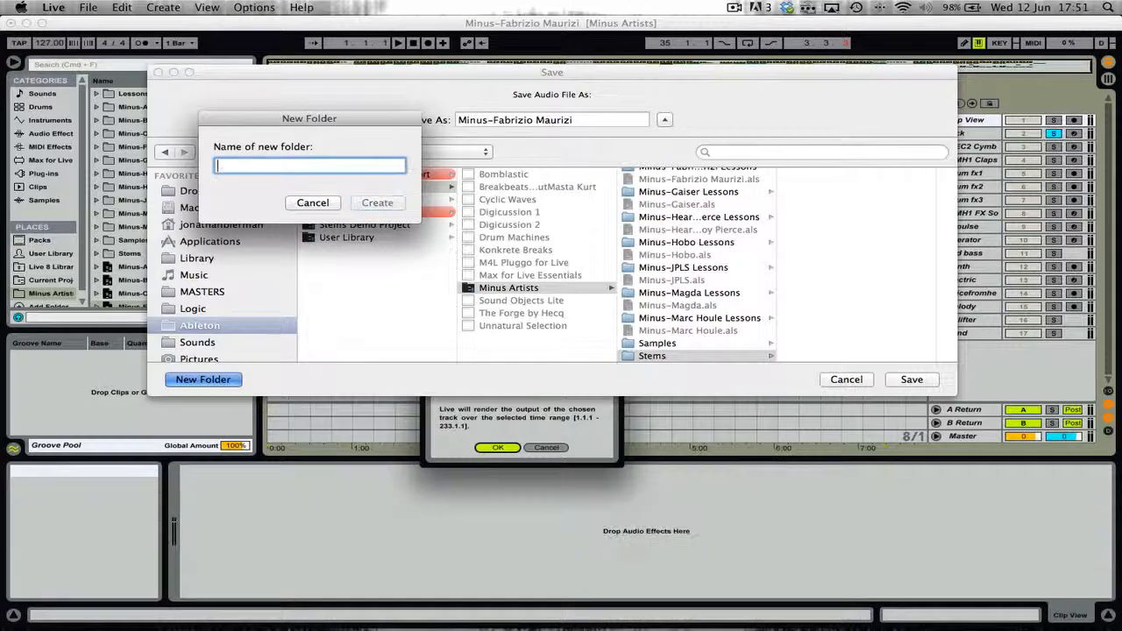
pyautogui.write('Fabrizio ')
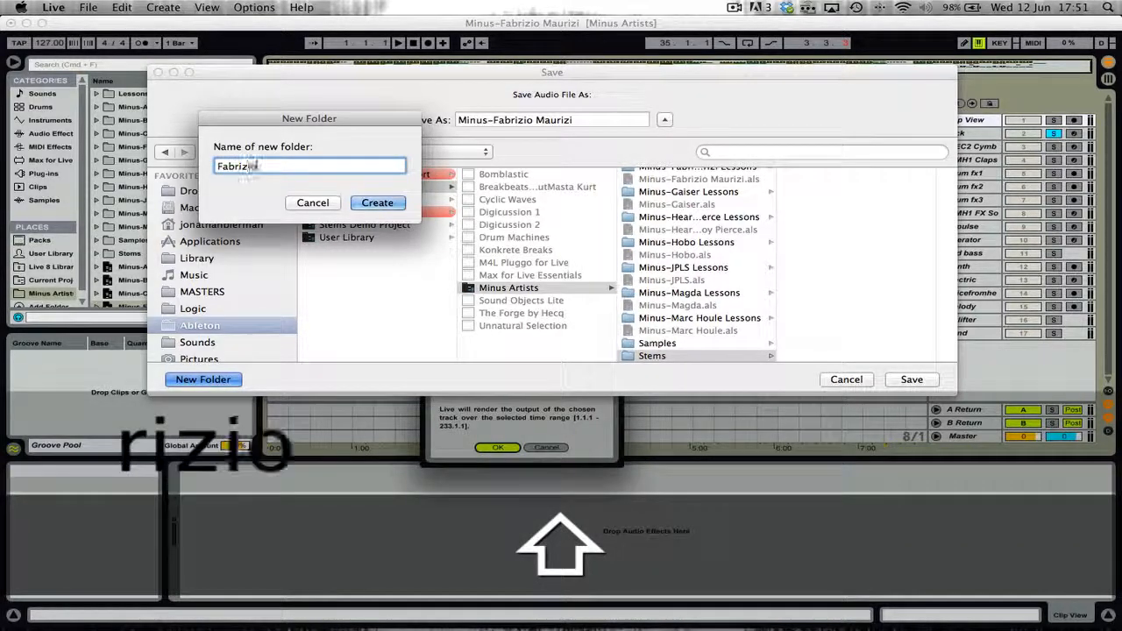
pyautogui.write('Ma')
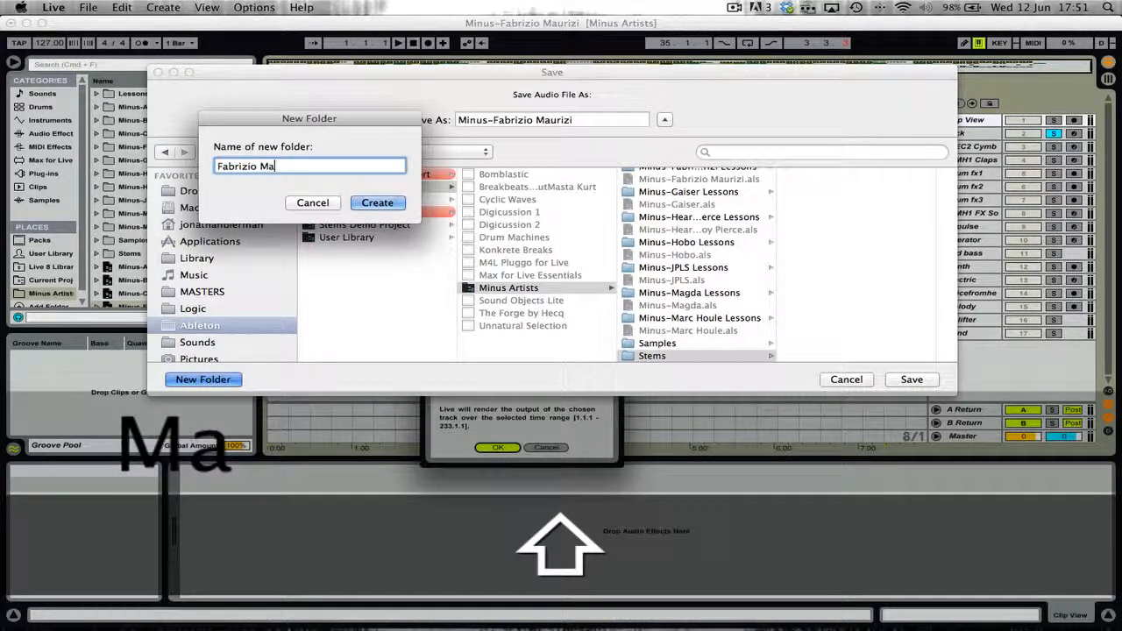
pyautogui.write('urizi')
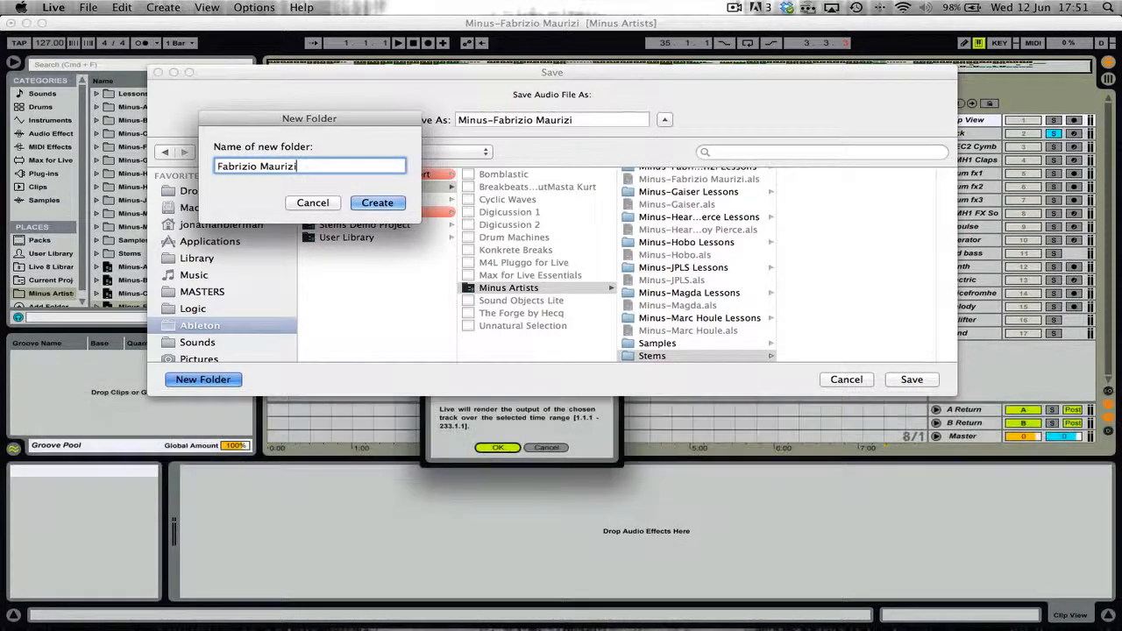
pyautogui.press('Return')
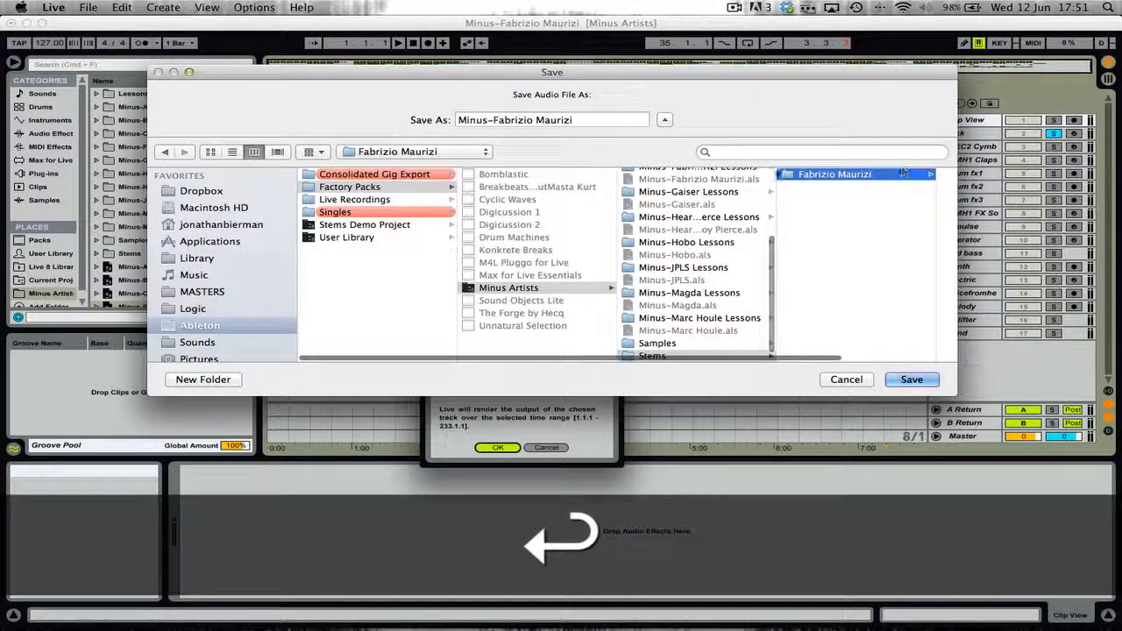
pyautogui.click(790, 178)
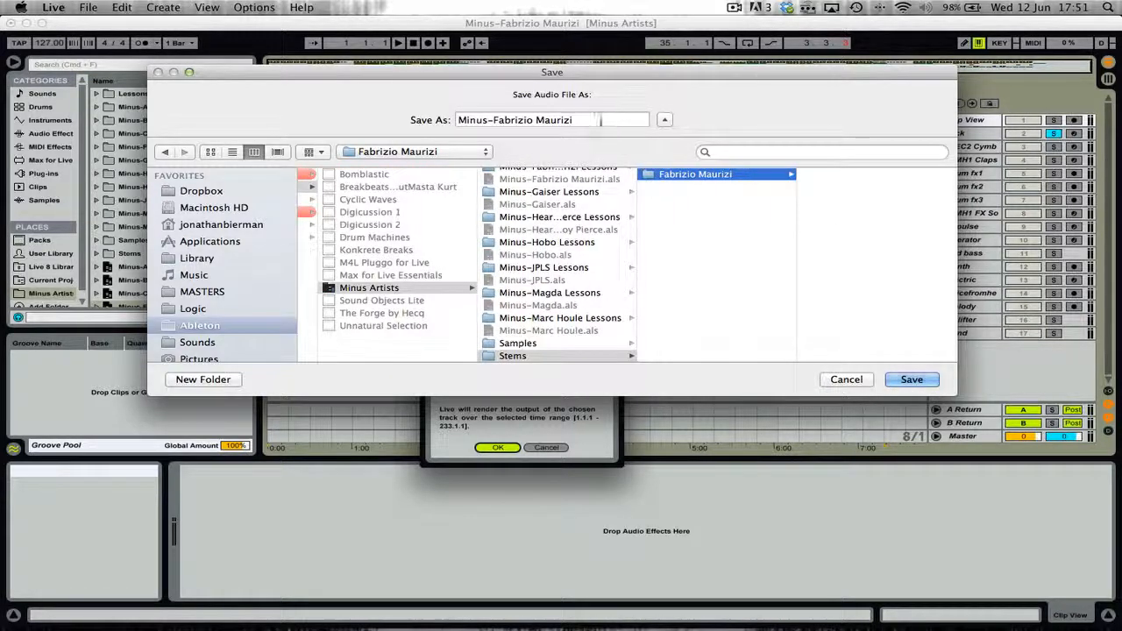
# - Name the exported audio file Kick and save it in the Fabrizio Maurizi folder
pyautogui.tripleClick(563, 119)
pyautogui.write('Kick')
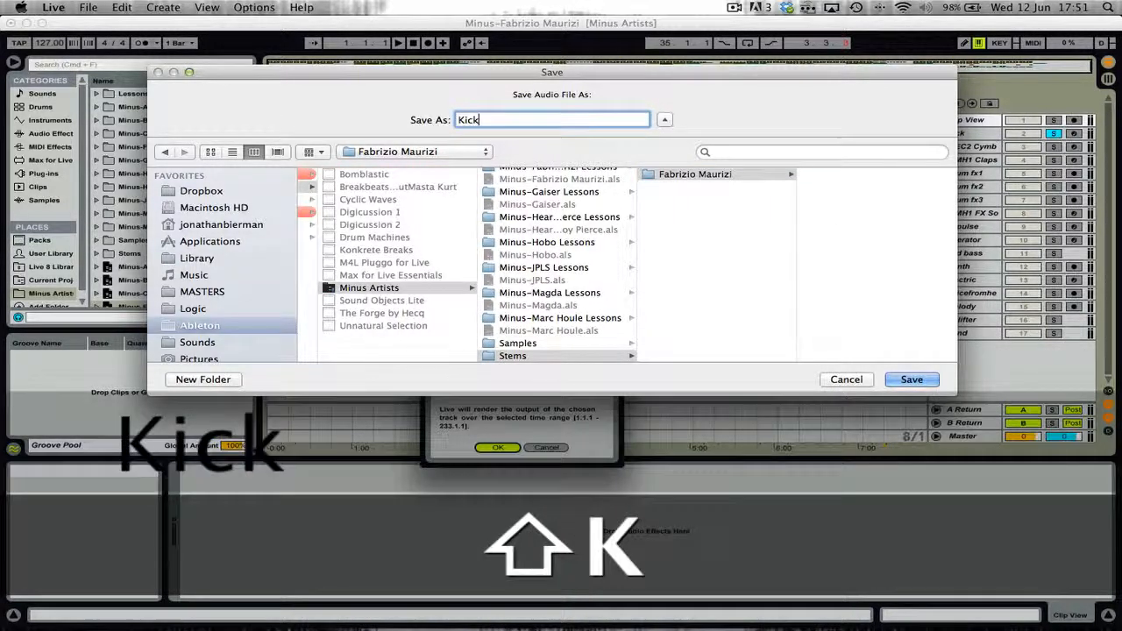
pyautogui.press('Return')
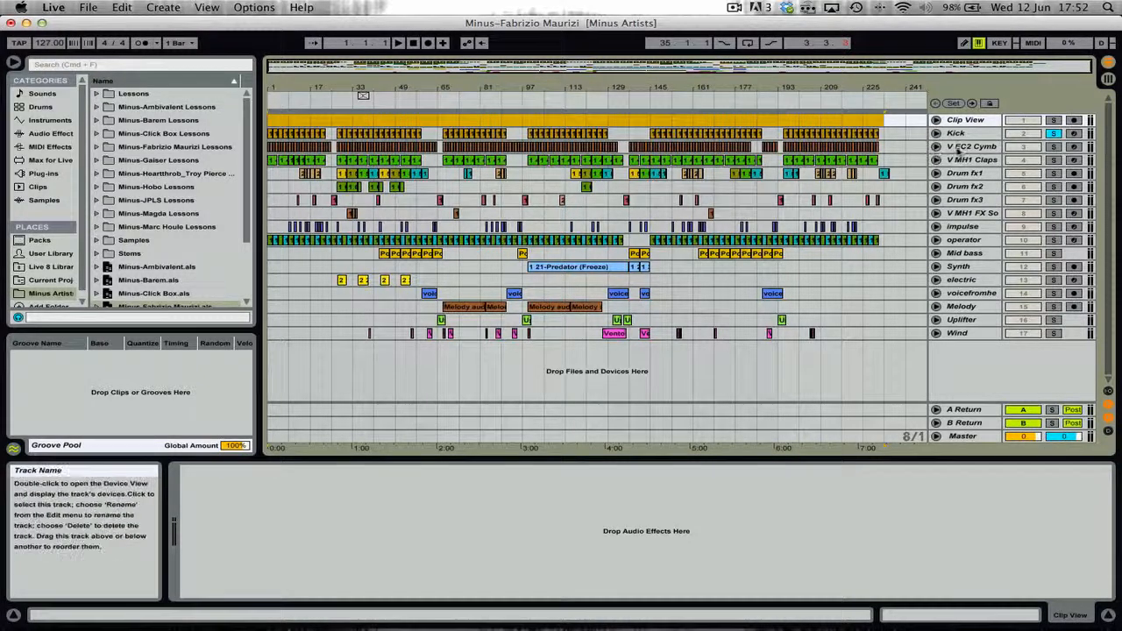
# - Look through the Kick, V EC2 Cymb, V MH1 Claps and Drum fx tracks and their devices
pyautogui.click(962, 134)
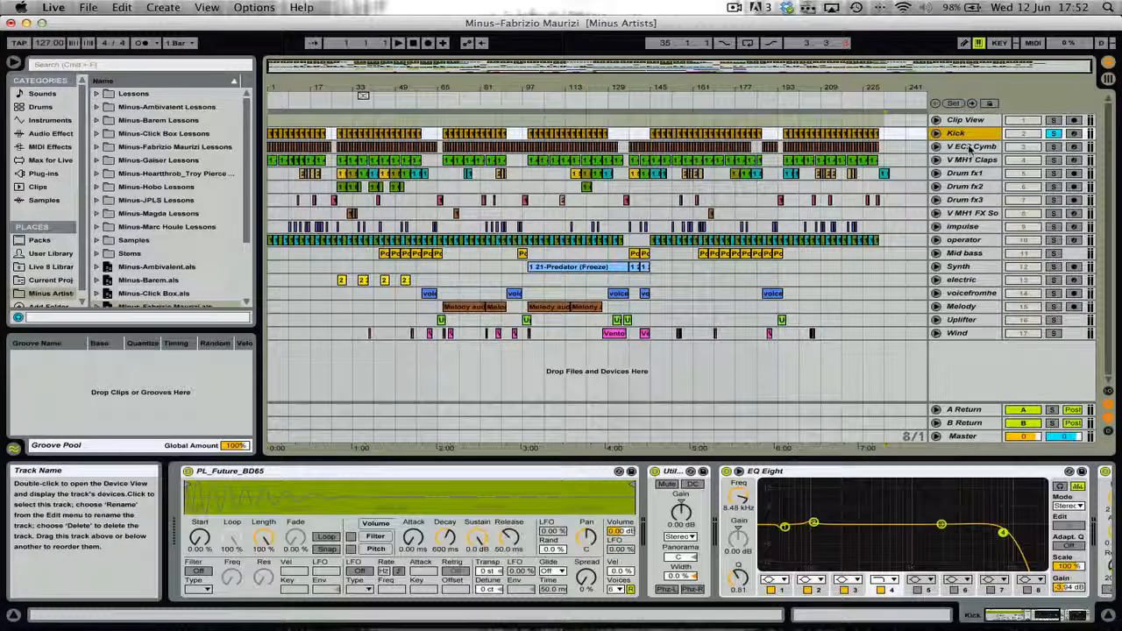
pyautogui.click(970, 147)
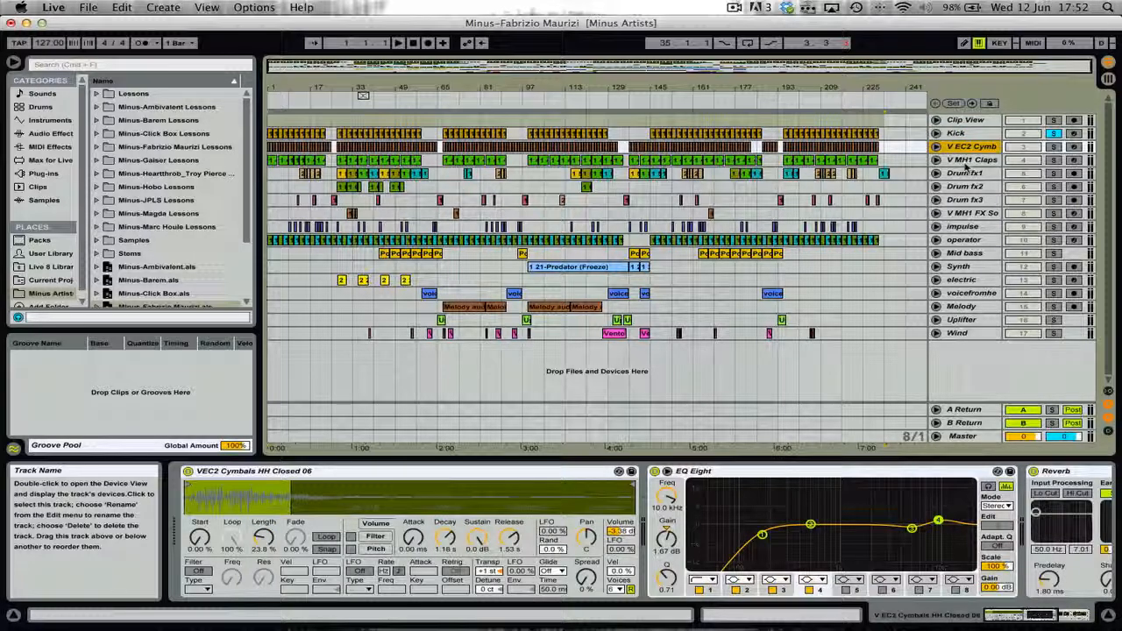
pyautogui.click(969, 160)
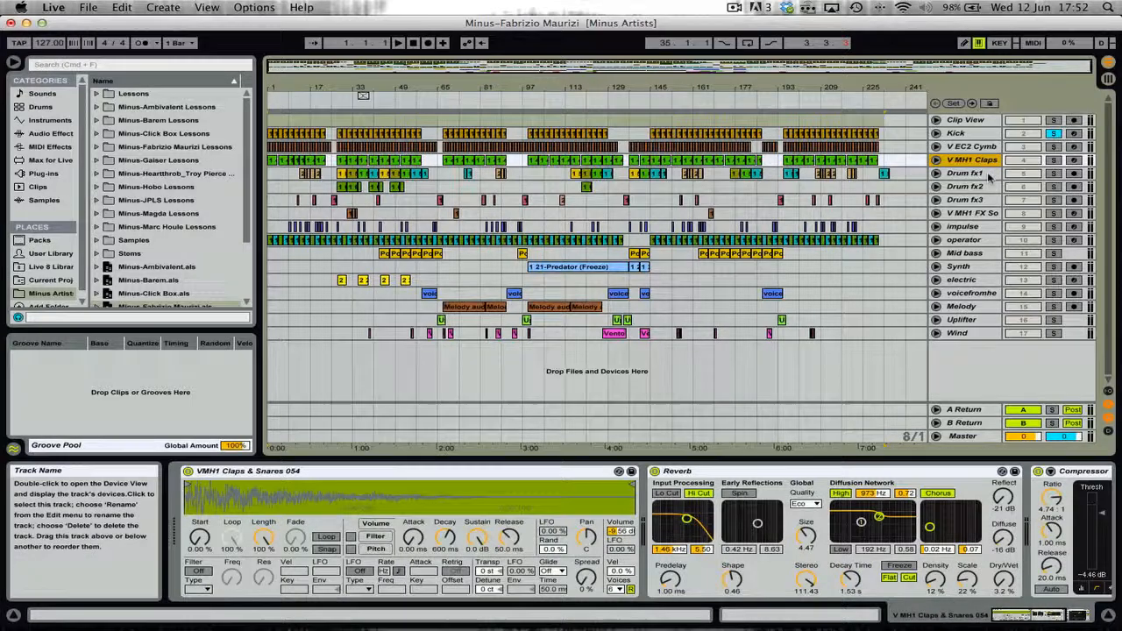
pyautogui.press('Down')
pyautogui.press('Down')
pyautogui.press('Down')
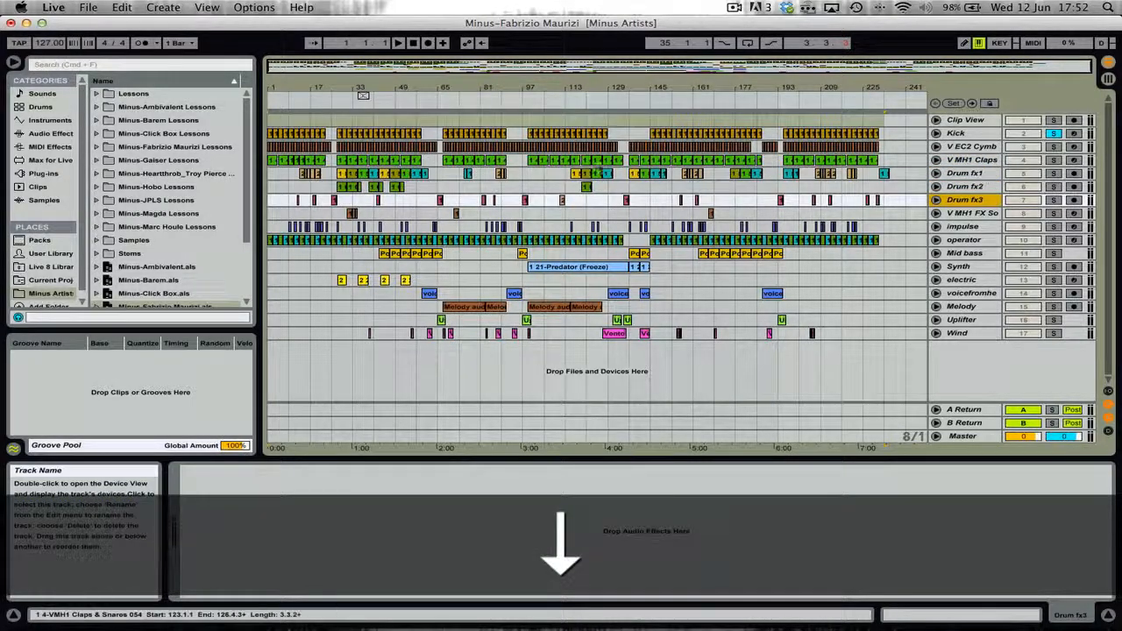
# - Play from bar 27 and replace the Kick solo with a combined solo of tracks 3 to 9, V EC2 Cymb through impulse
pyautogui.click(989, 175)
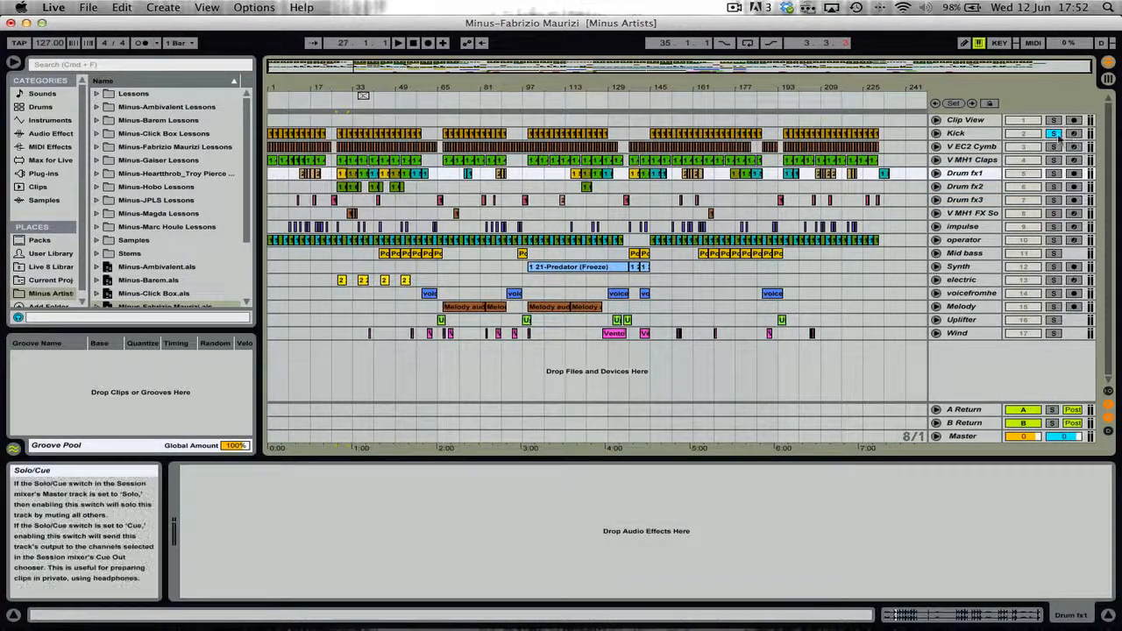
pyautogui.press('space')
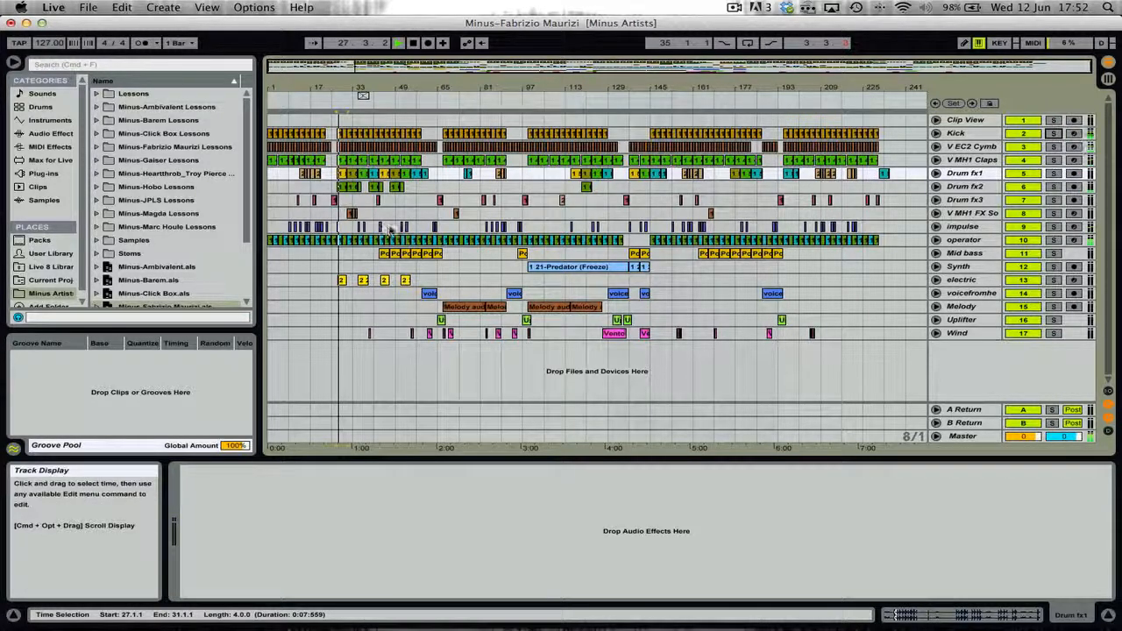
pyautogui.click(1056, 162)
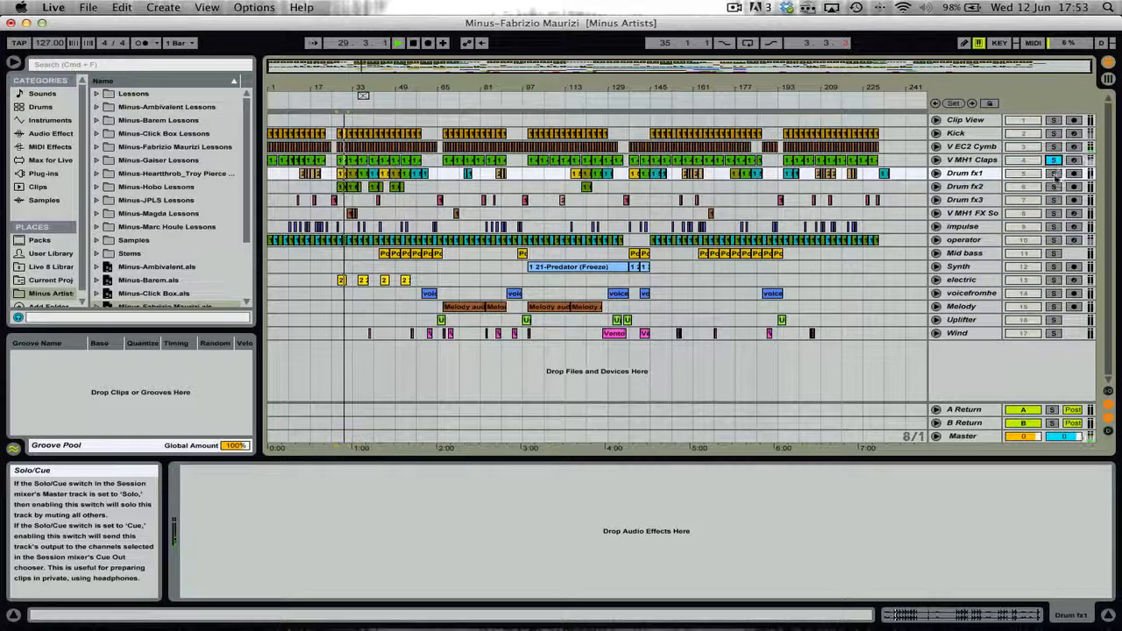
pyautogui.keyDown('super'); pyautogui.click(1056, 148); pyautogui.keyUp('super')
pyautogui.keyDown('super'); pyautogui.click(1056, 173); pyautogui.keyUp('super')
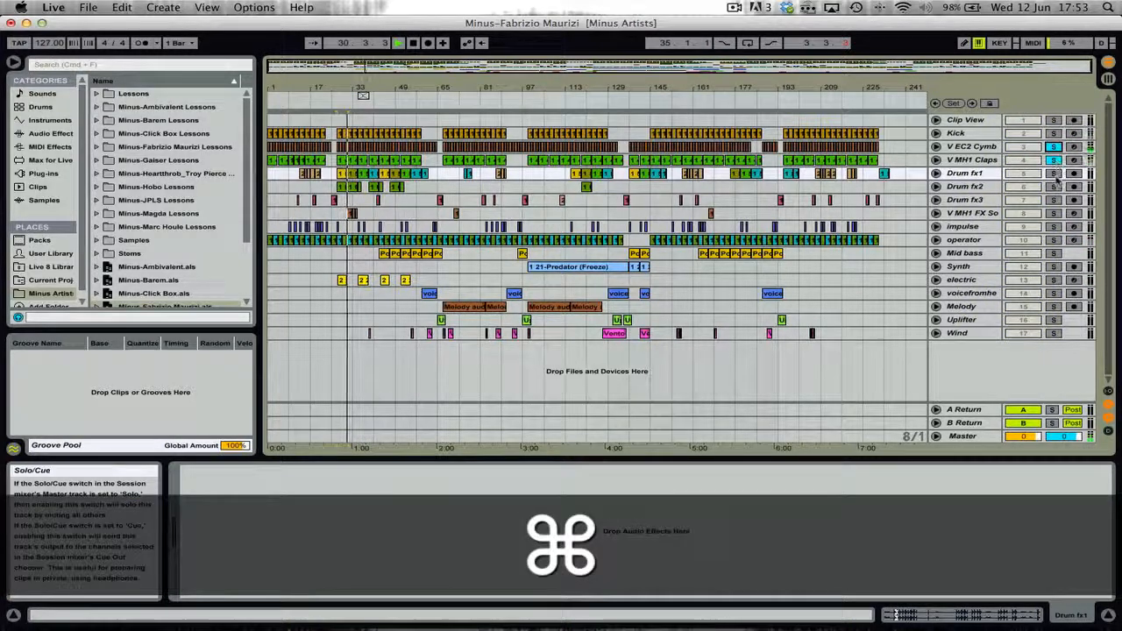
pyautogui.keyDown('super'); pyautogui.click(1056, 186); pyautogui.keyUp('super')
pyautogui.keyDown('super'); pyautogui.click(1055, 199); pyautogui.keyUp('super')
pyautogui.keyDown('super'); pyautogui.click(1056, 213); pyautogui.keyUp('super')
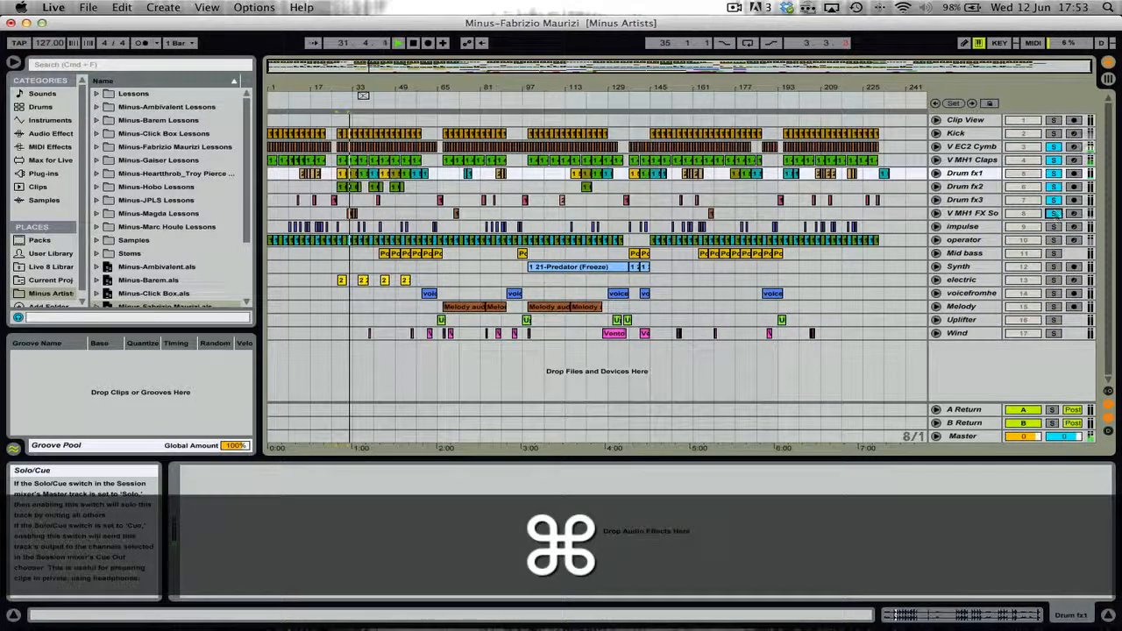
pyautogui.keyDown('super'); pyautogui.click(1056, 226); pyautogui.keyUp('super')
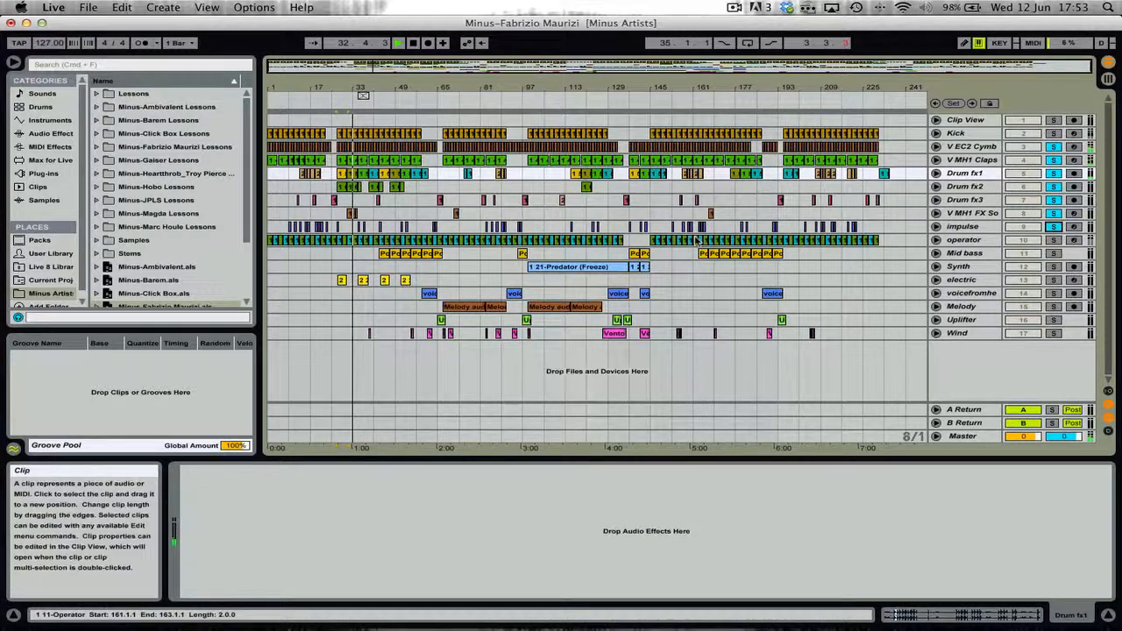
# - Look through the V MH1 FX and Drum fx3 clips and the devices on the V EC2 Cymb and impulse tracks
pyautogui.moveTo(347, 87); pyautogui.dragTo(347, 132)
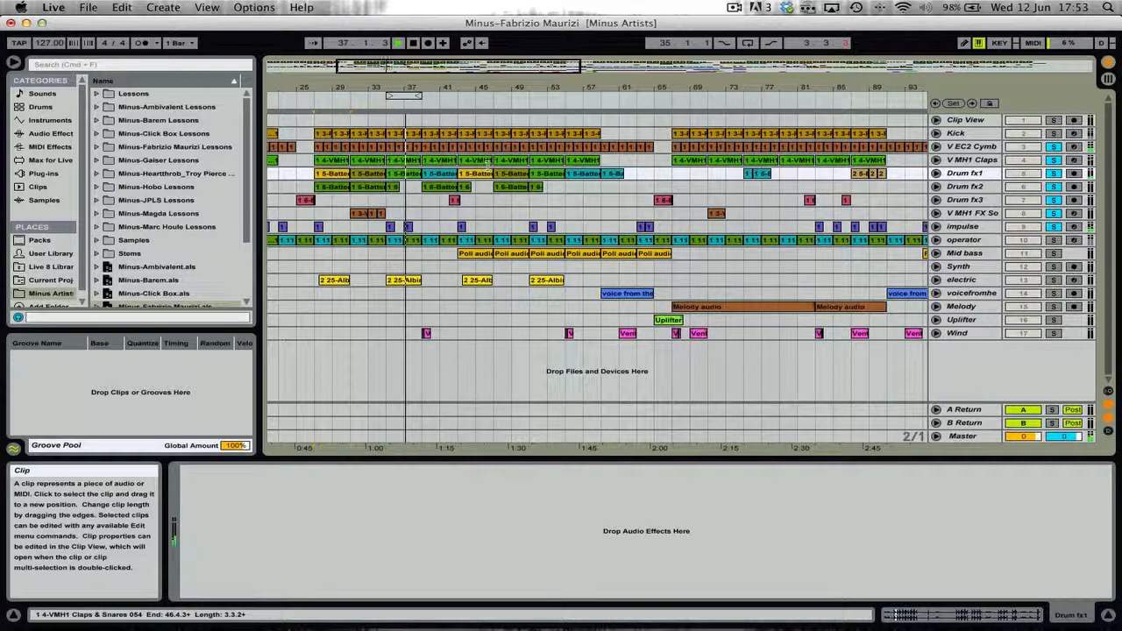
pyautogui.click(358, 217)
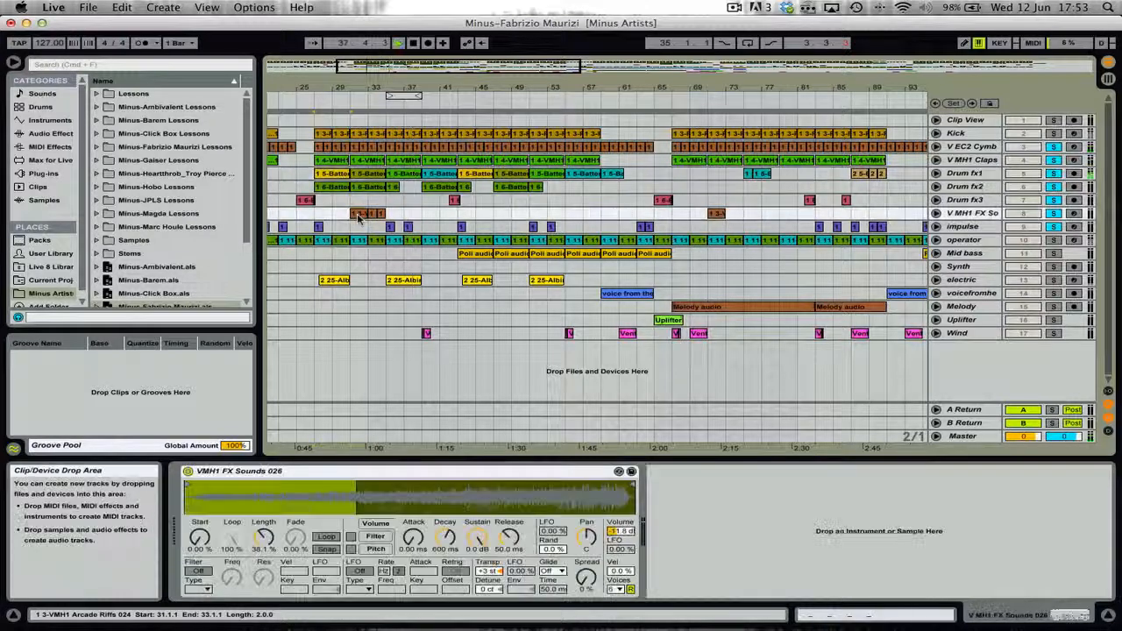
pyautogui.click(305, 201)
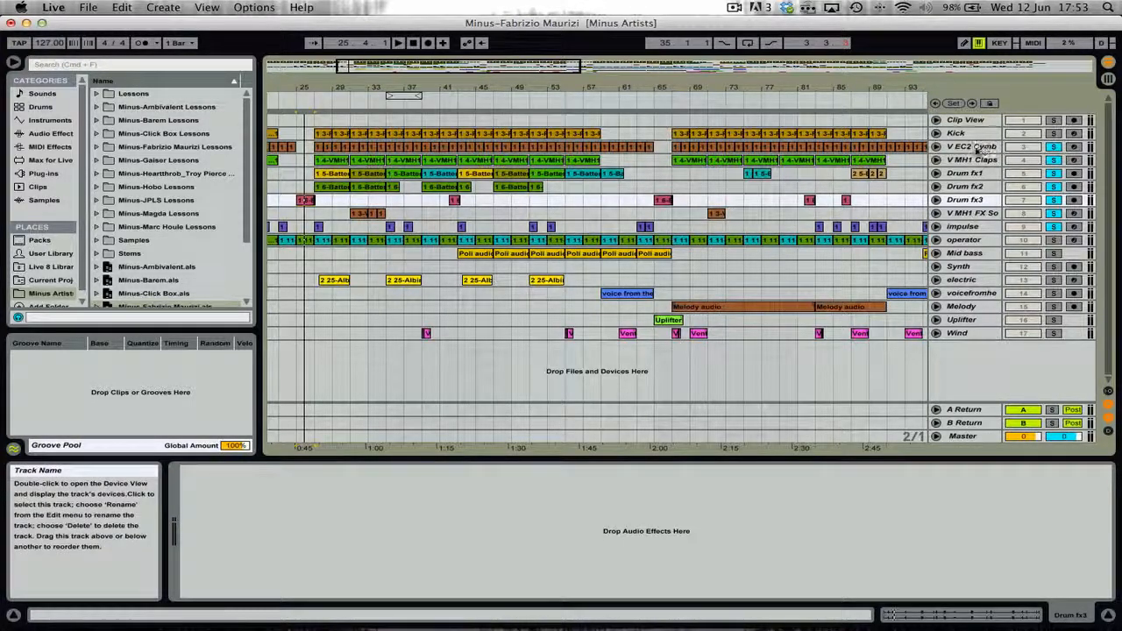
pyautogui.click(976, 149)
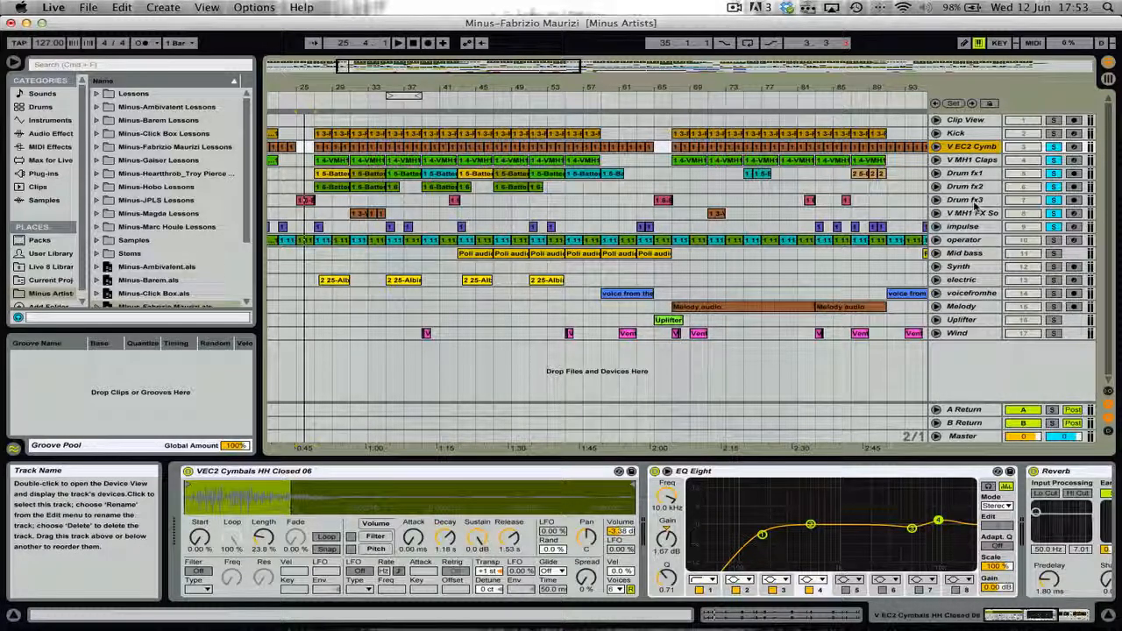
pyautogui.click(968, 227)
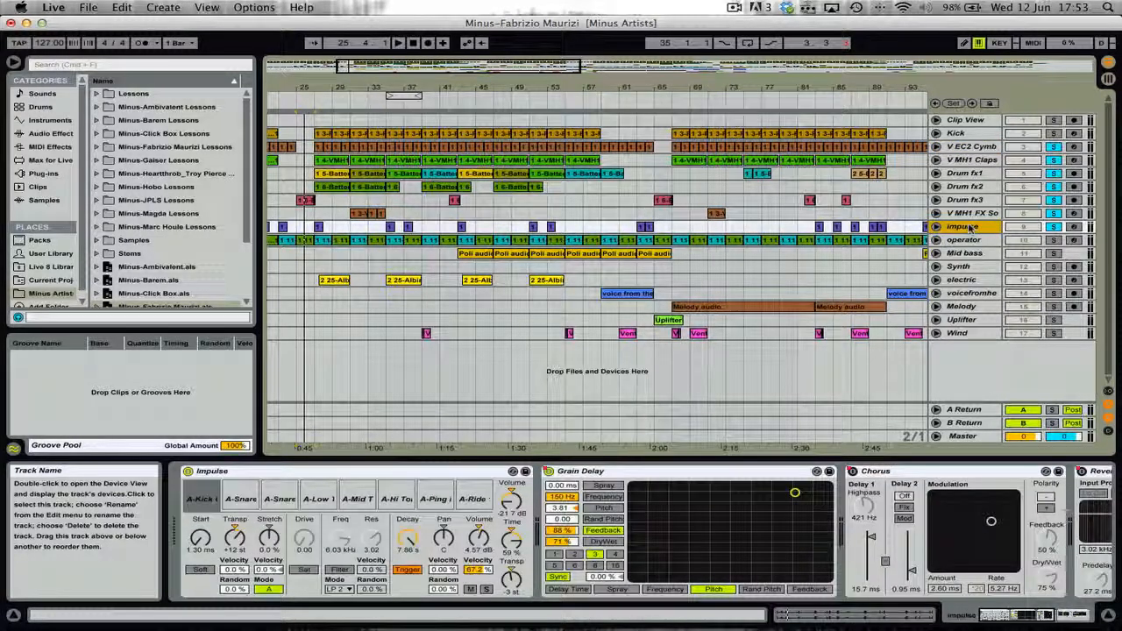
# - Group the seven tracks from V EC2 Cymb through impulse and fold the new group
pyautogui.press('Up')
pyautogui.press('Up')
pyautogui.press('Up')
pyautogui.press('Up')
pyautogui.press('Up')
pyautogui.press('Up')
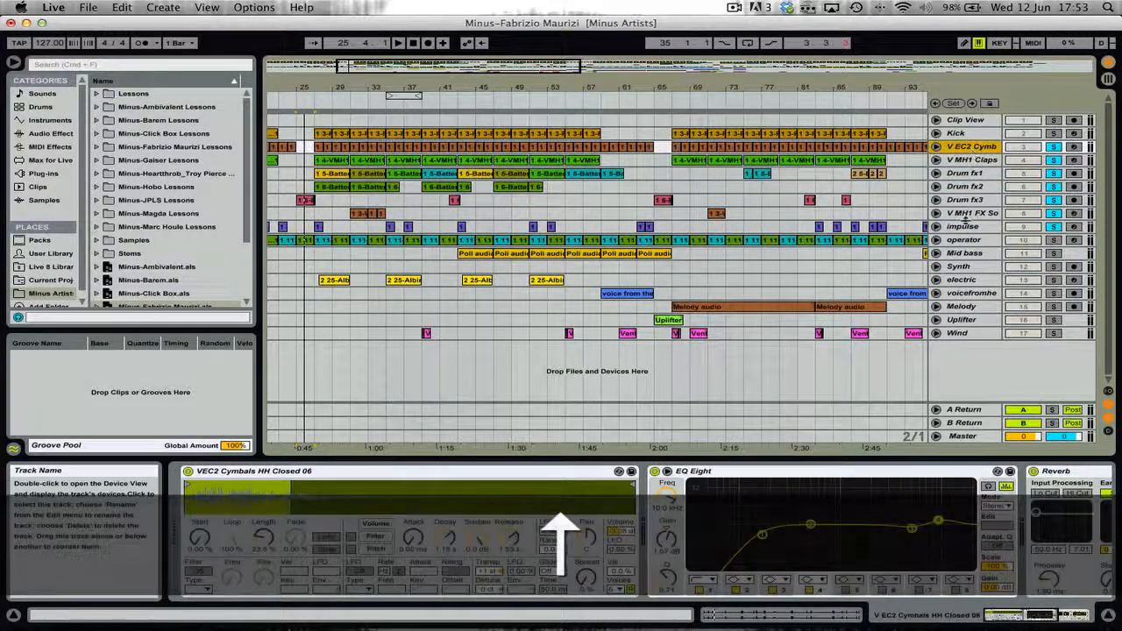
pyautogui.click(967, 227)
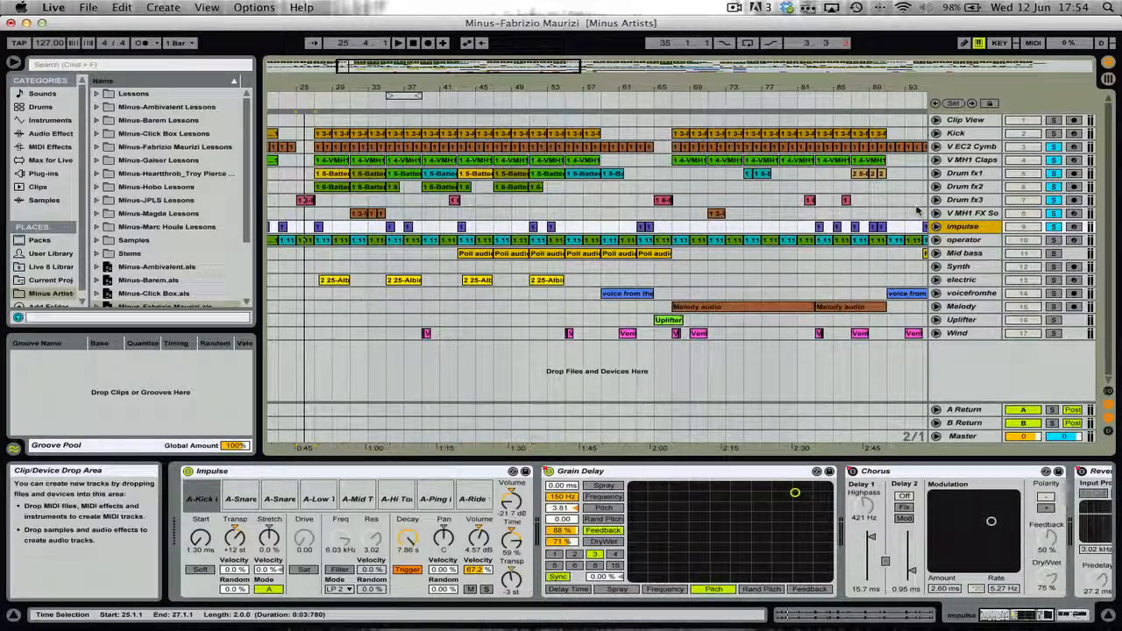
pyautogui.keyDown('shift'); pyautogui.click(974, 149); pyautogui.keyUp('shift')
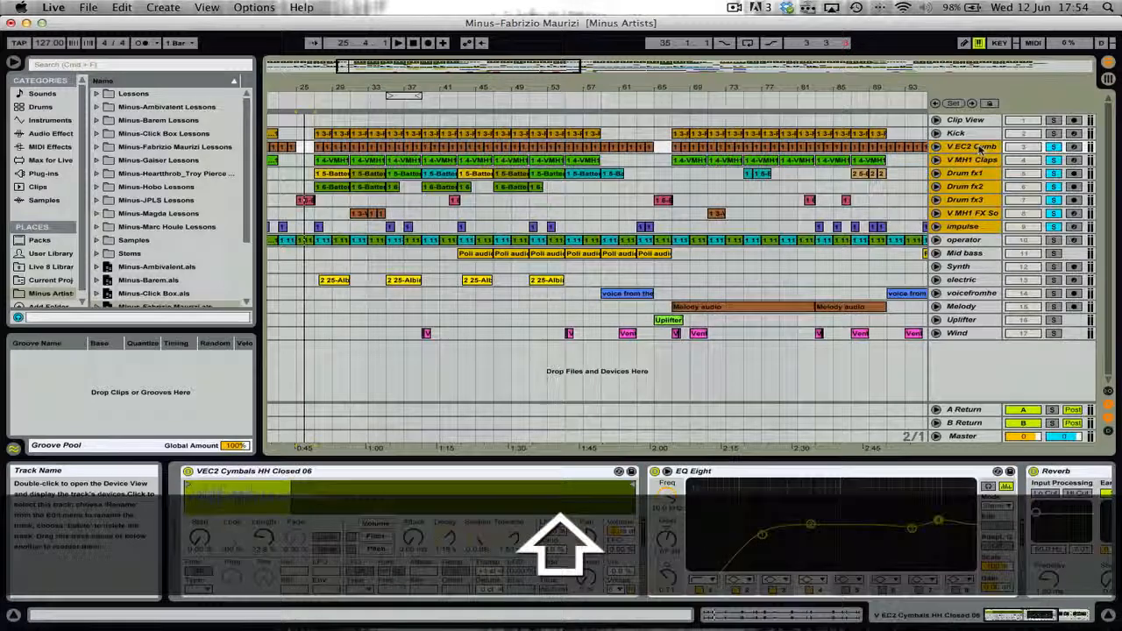
pyautogui.click(972, 148)
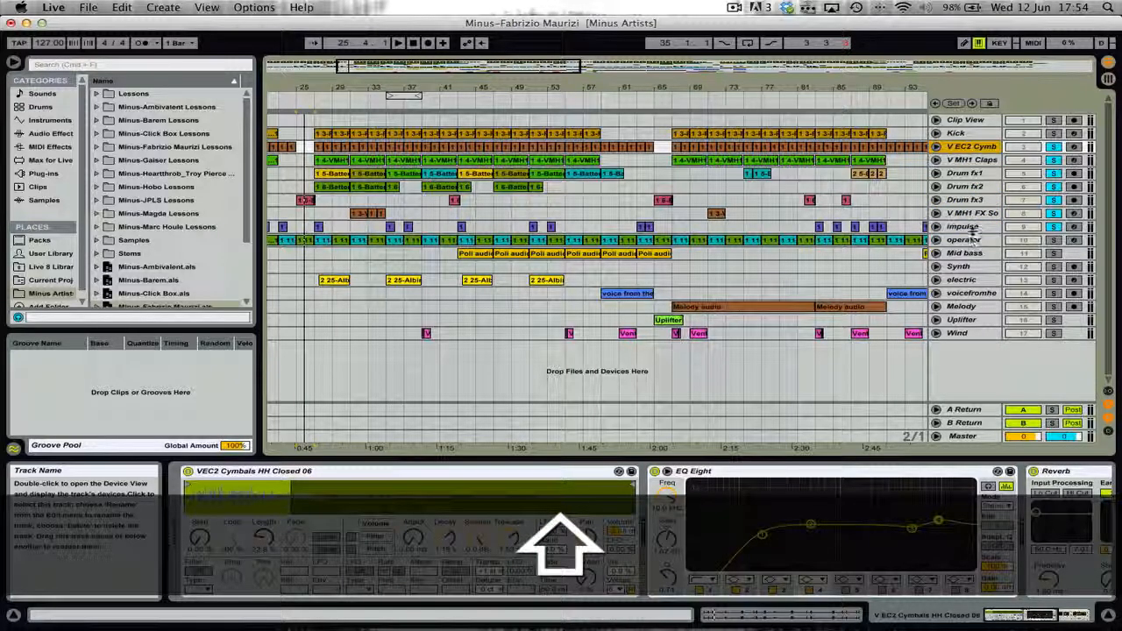
pyautogui.keyDown('shift'); pyautogui.click(972, 228); pyautogui.keyUp('shift')
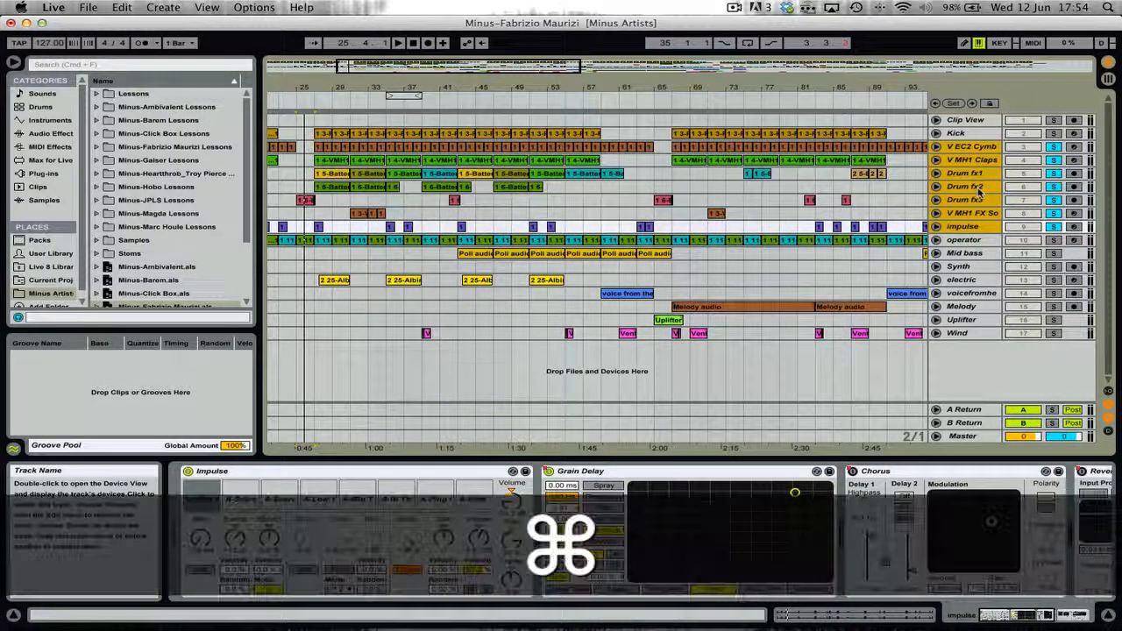
pyautogui.press('super+g')
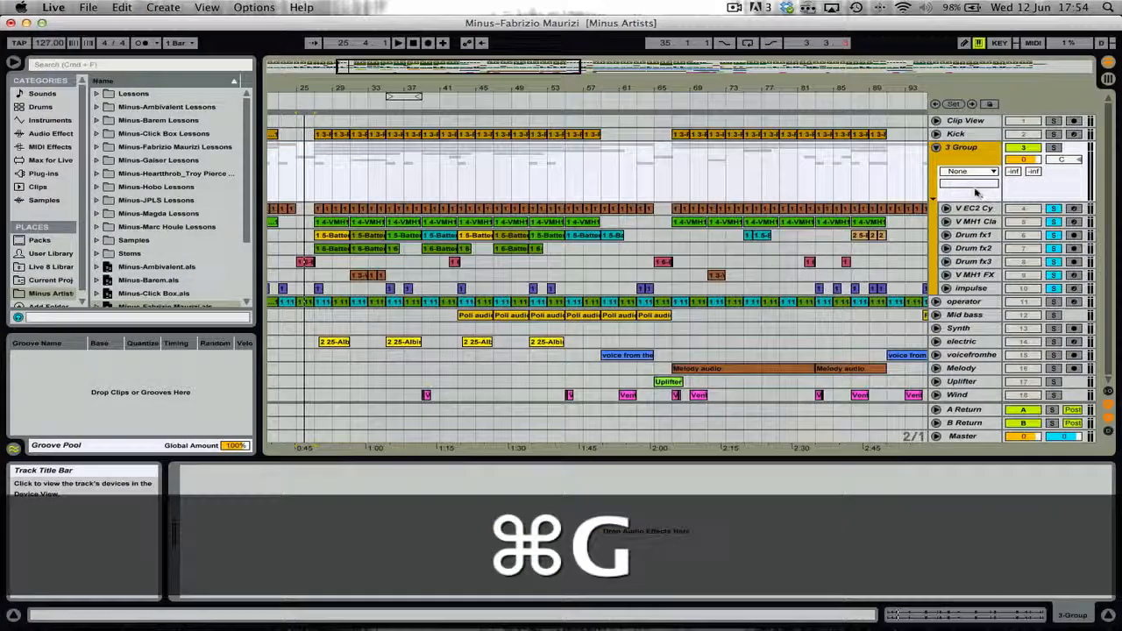
pyautogui.click(936, 147)
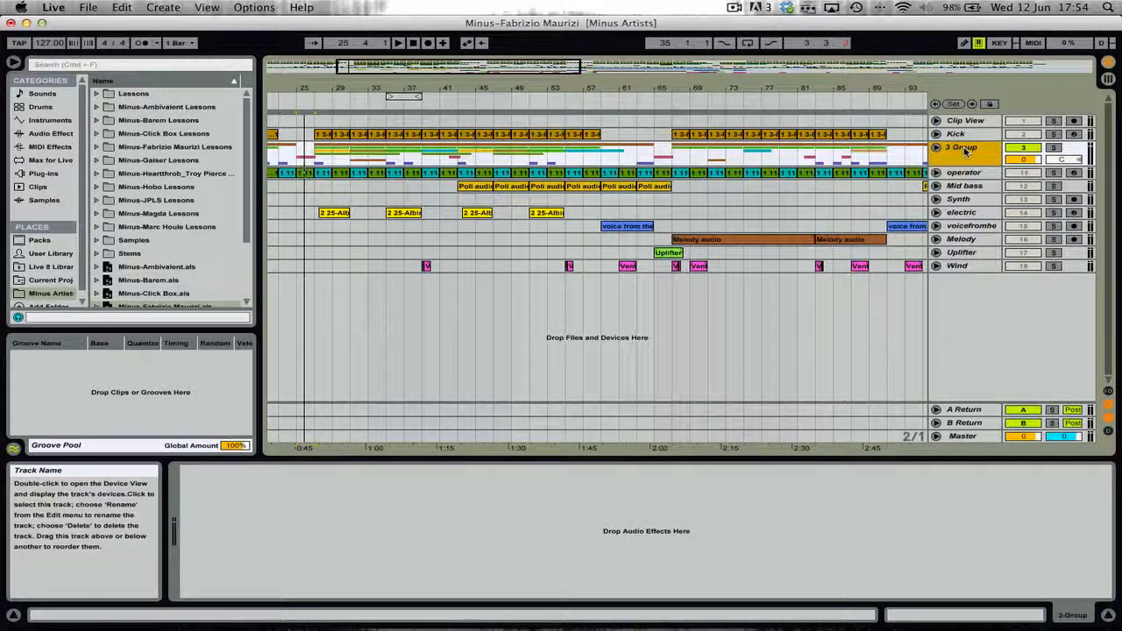
# - Rename the new group track as ALL PERC
pyautogui.press('super+r')
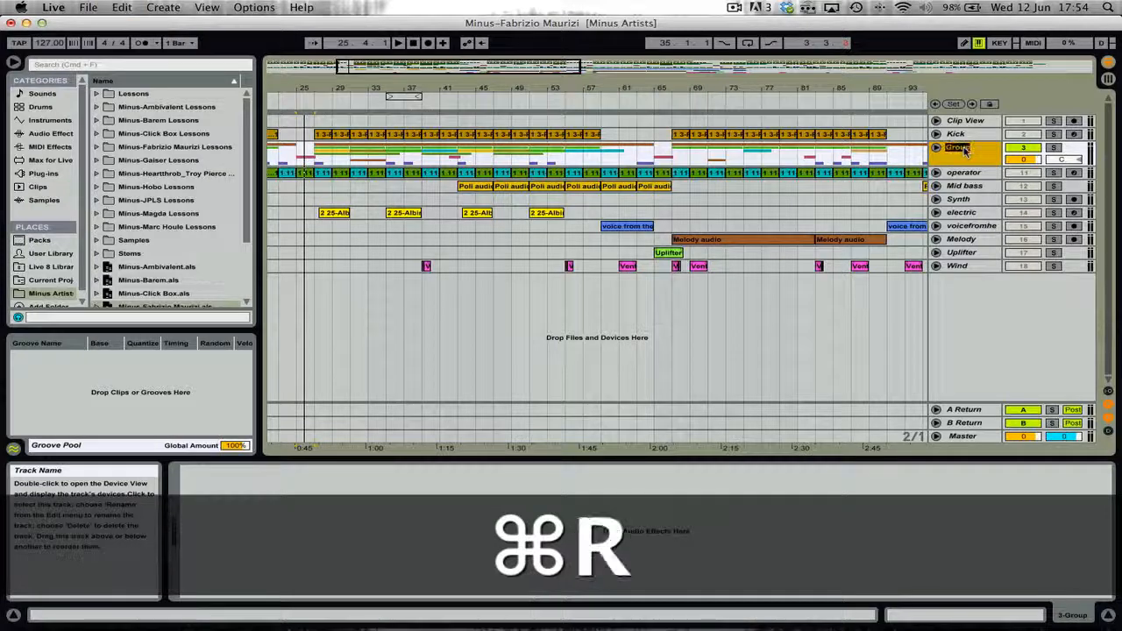
pyautogui.write('Percussion')
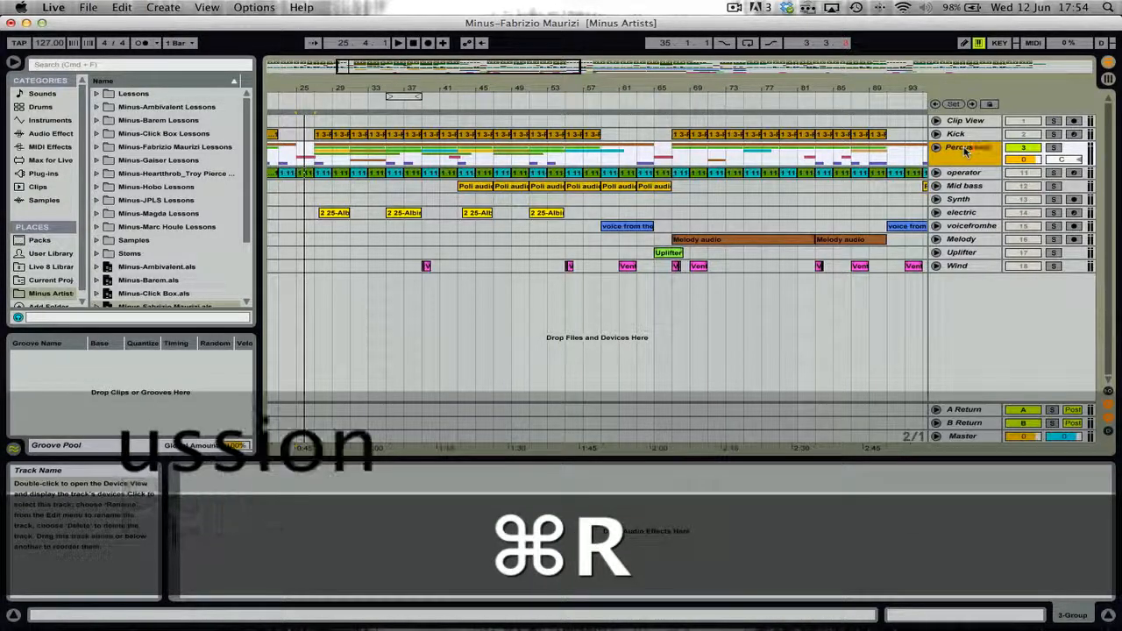
pyautogui.press('super+shift+Left')
pyautogui.write('AL')
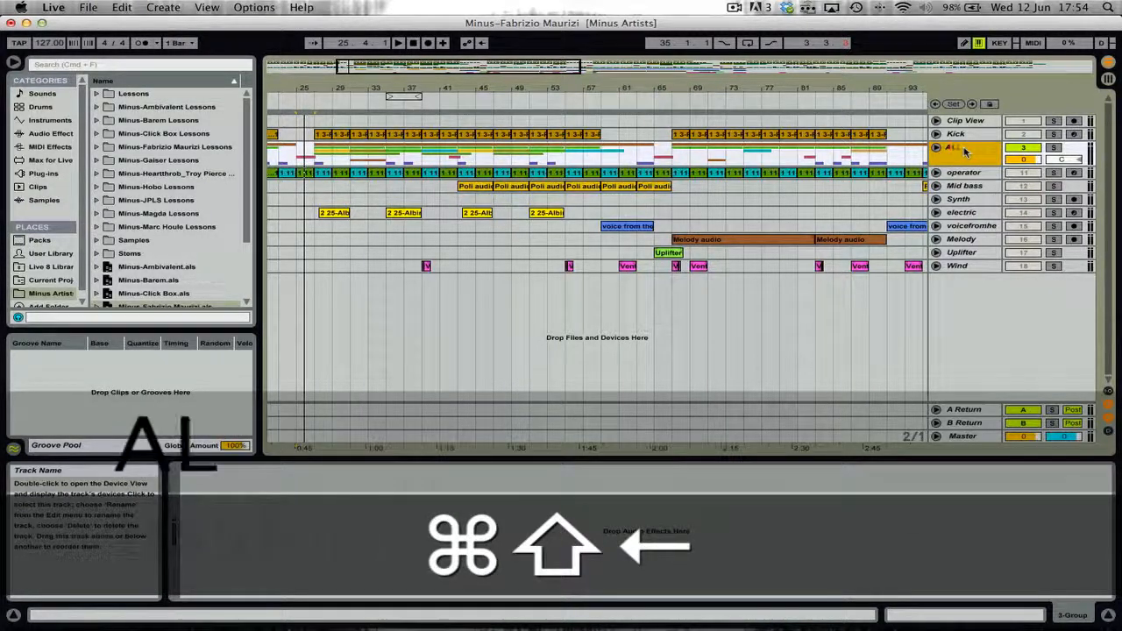
pyautogui.write('L PERC')
pyautogui.press('Return')
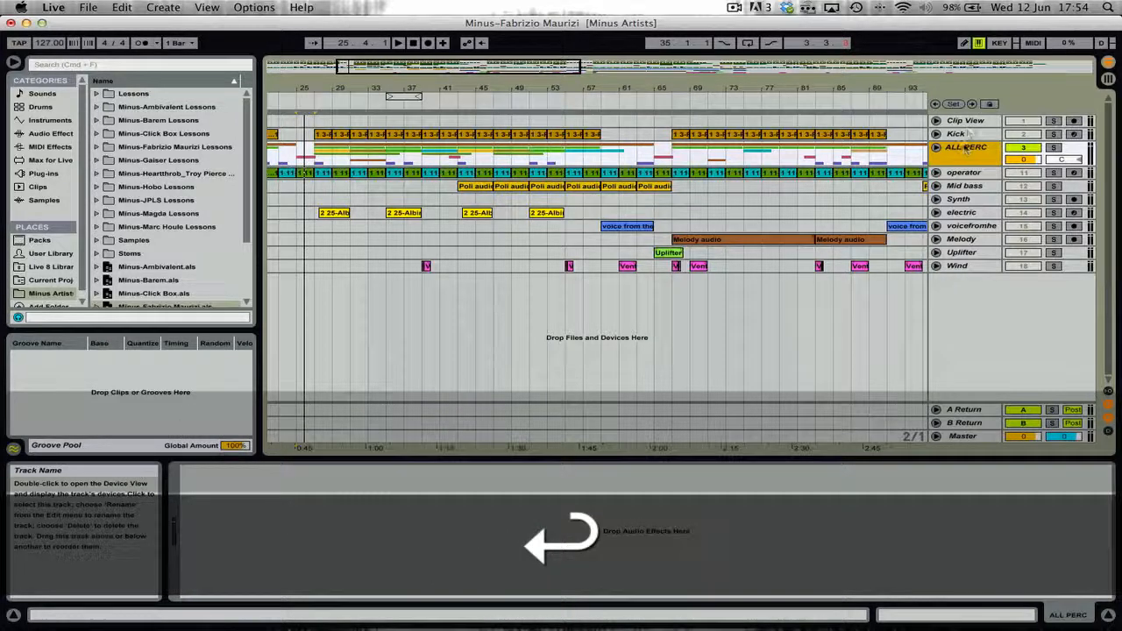
# - Rename the Kick track as KICK
pyautogui.click(968, 134)
pyautogui.press('super+r')
pyautogui.write('KICK')
pyautogui.press('Return')
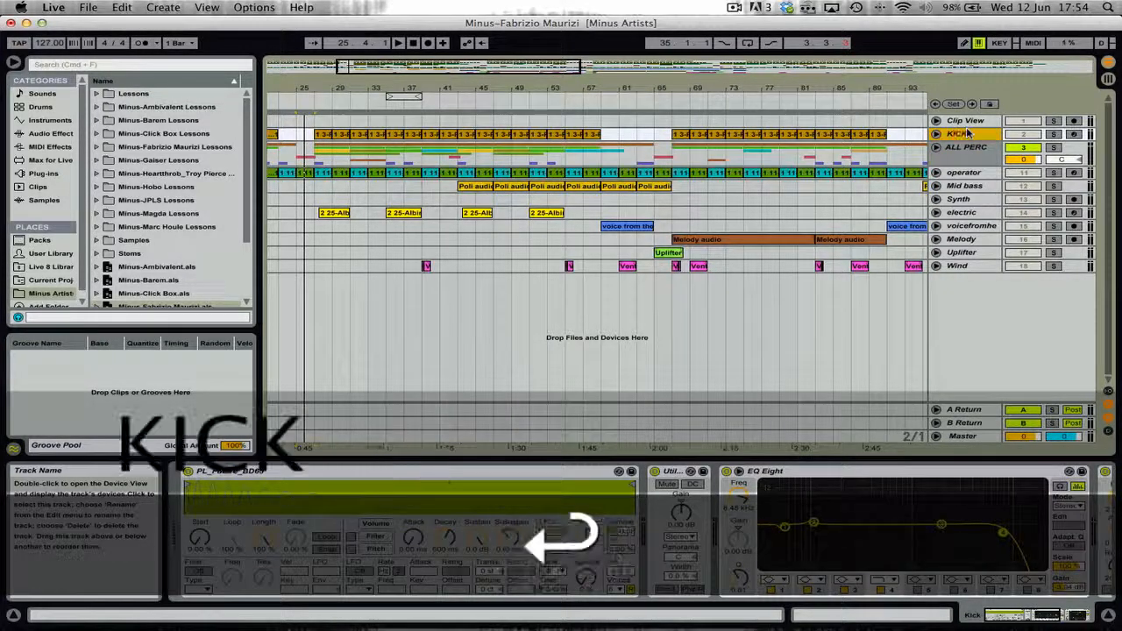
# - Show the whole arrangement and select the time range from bar 1 to bar 233 across the Clip View and KICK tracks
pyautogui.click(960, 148)
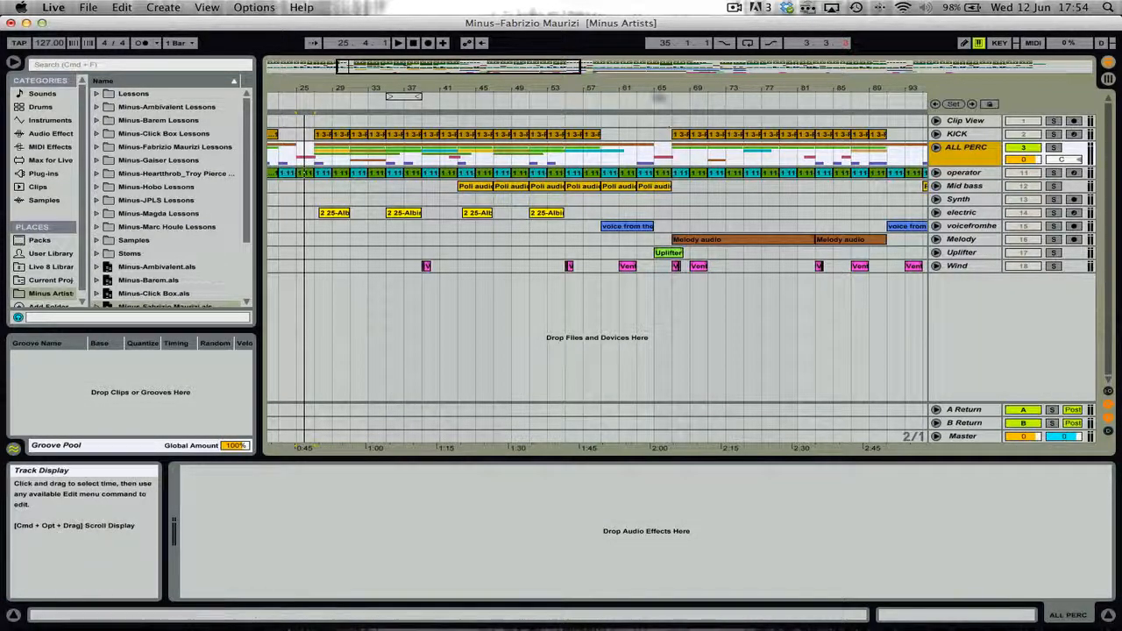
pyautogui.moveTo(662, 87); pyautogui.dragTo(662, 35)
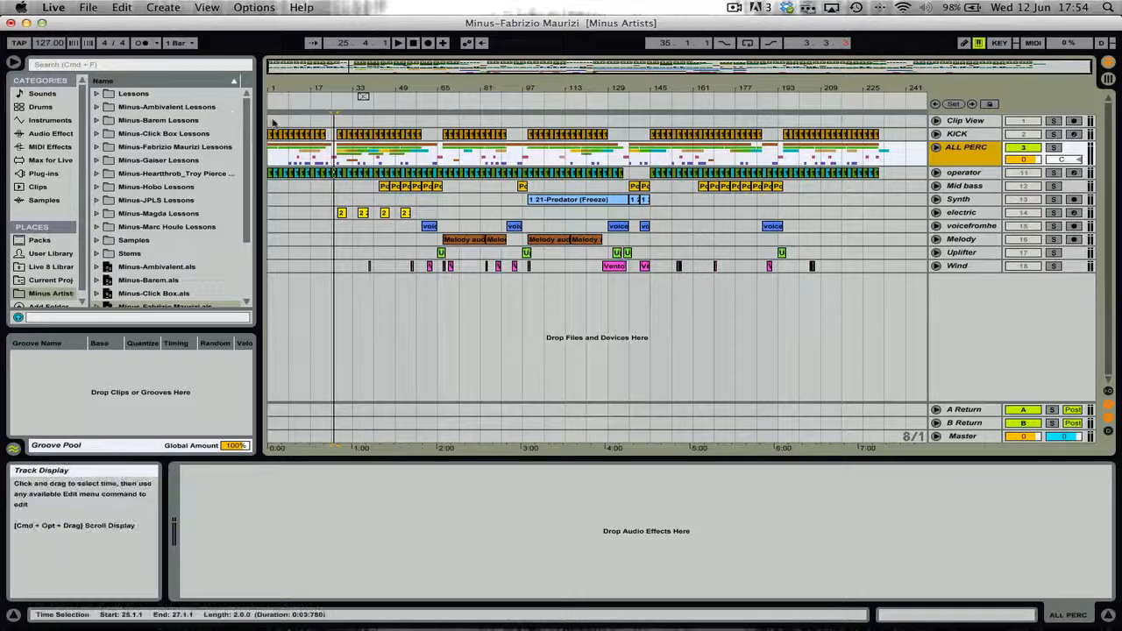
pyautogui.moveTo(272, 121); pyautogui.dragTo(887, 136)
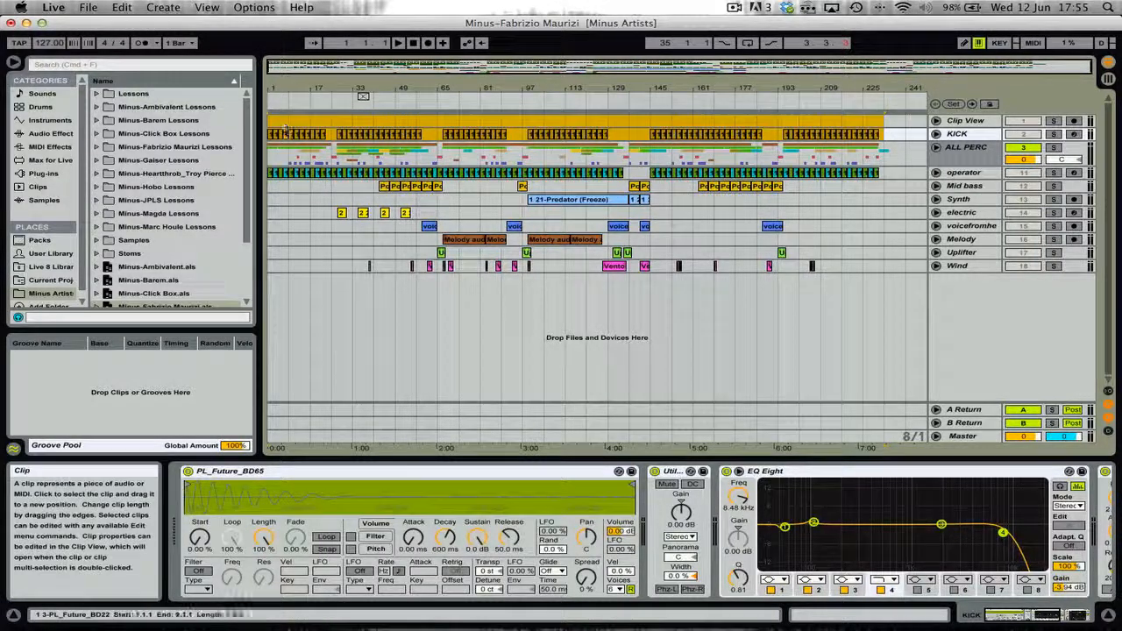
pyautogui.click(856, 134)
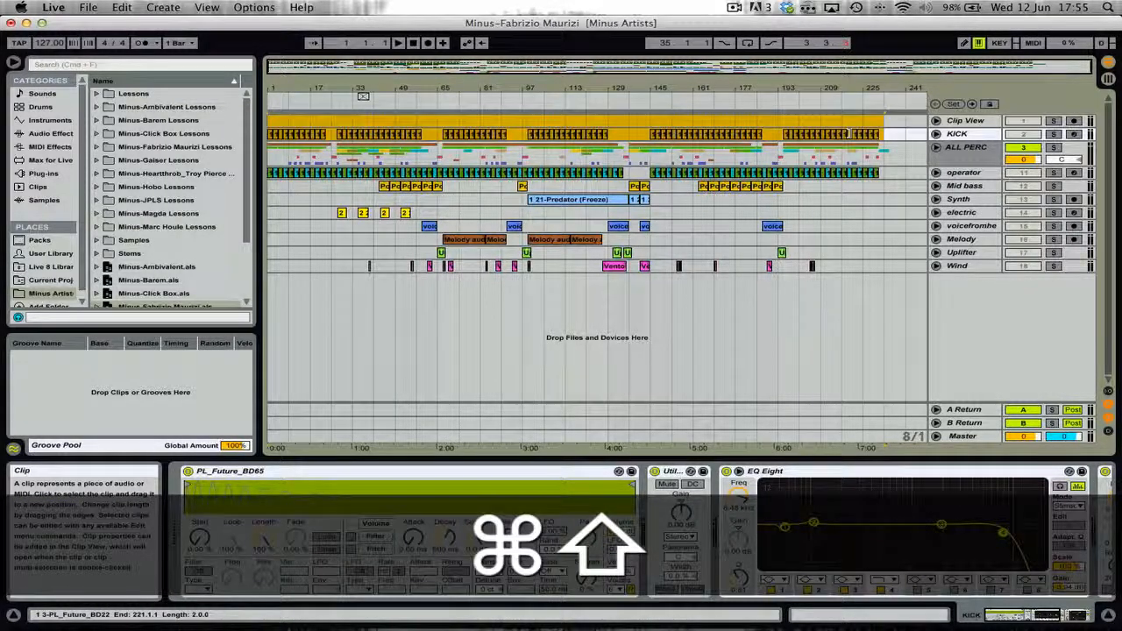
# - Start an audio export of the selected range with ALL PERC as the rendered track
pyautogui.press('super+shift+r')
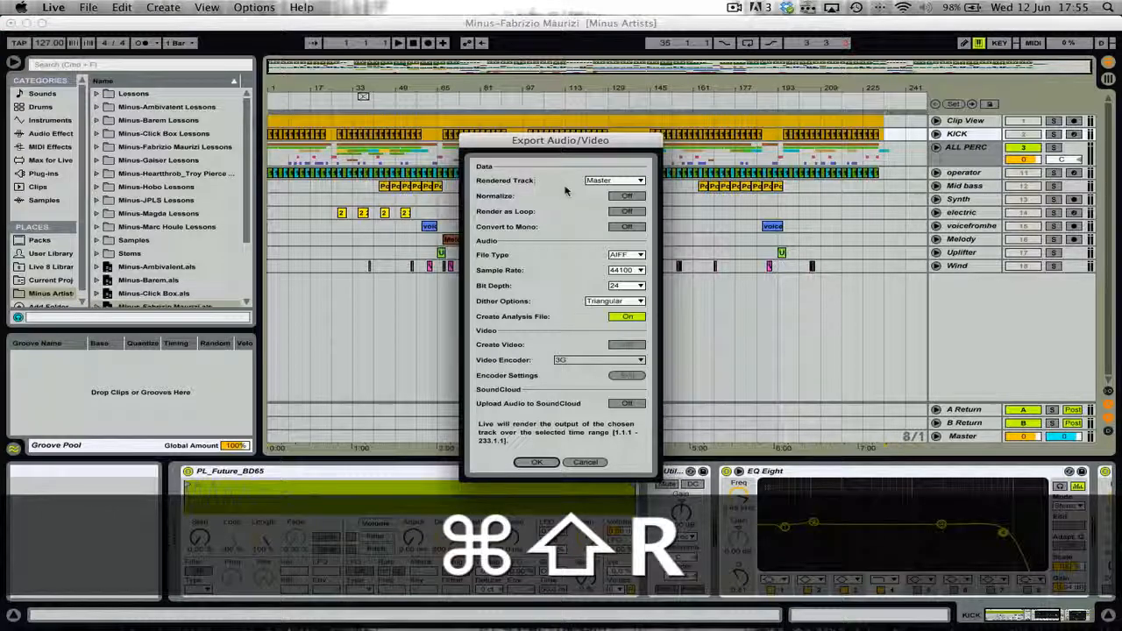
pyautogui.click(625, 182)
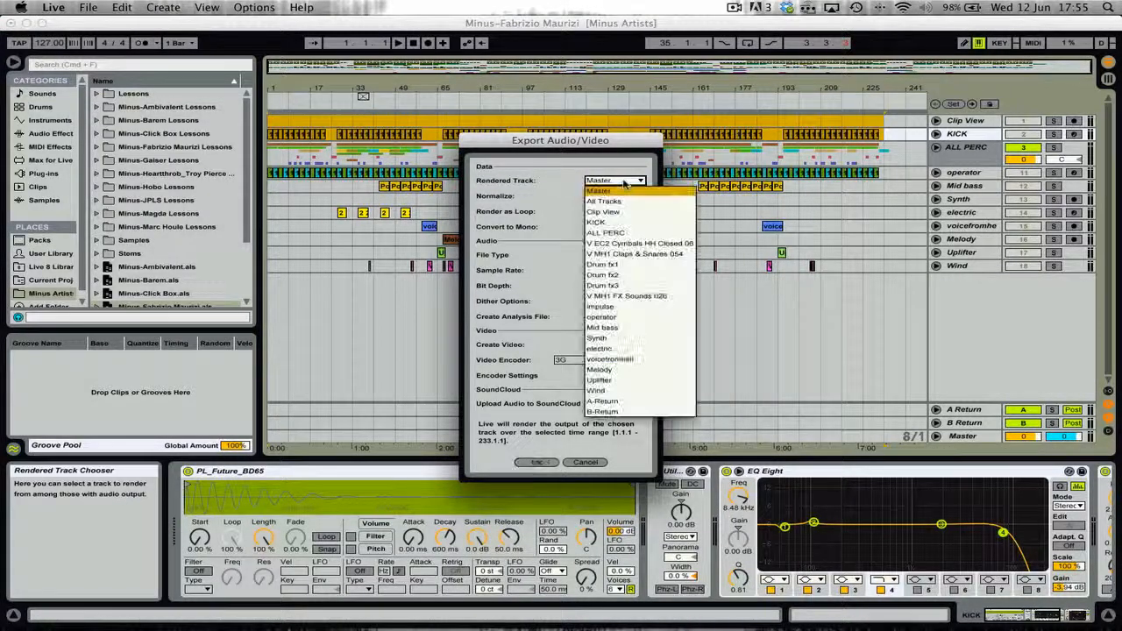
pyautogui.click(621, 233)
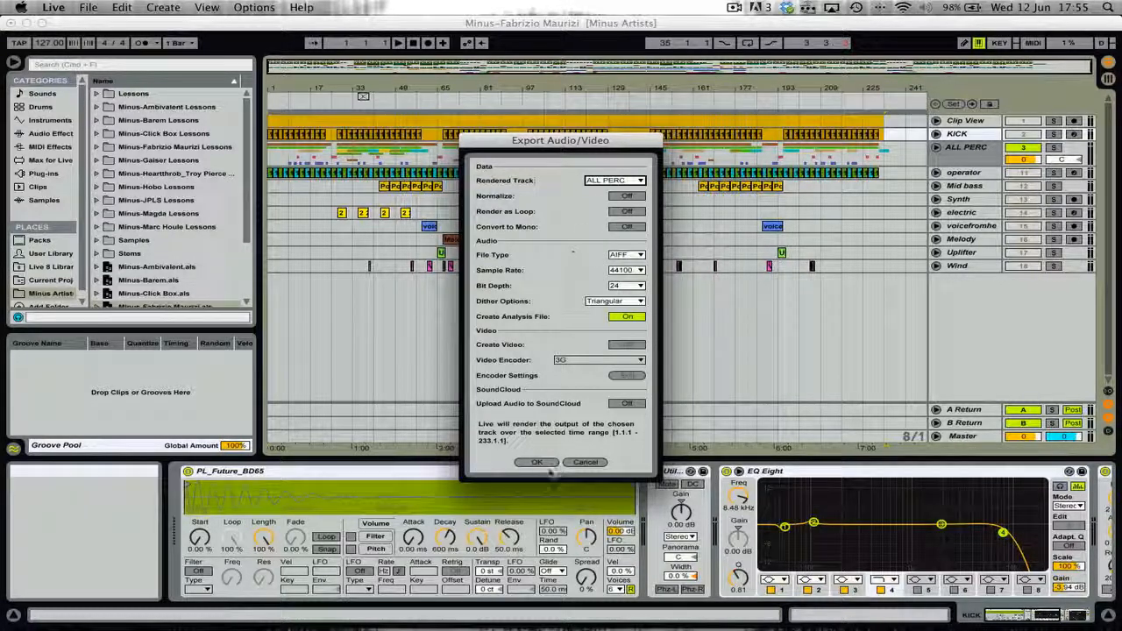
pyautogui.click(538, 463)
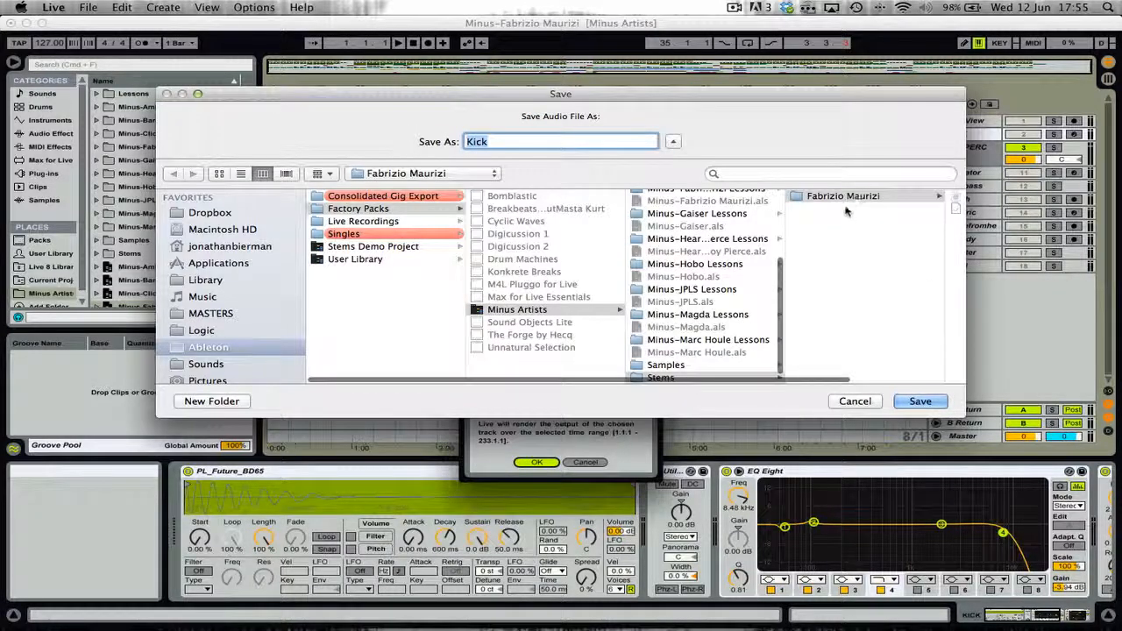
pyautogui.click(849, 197)
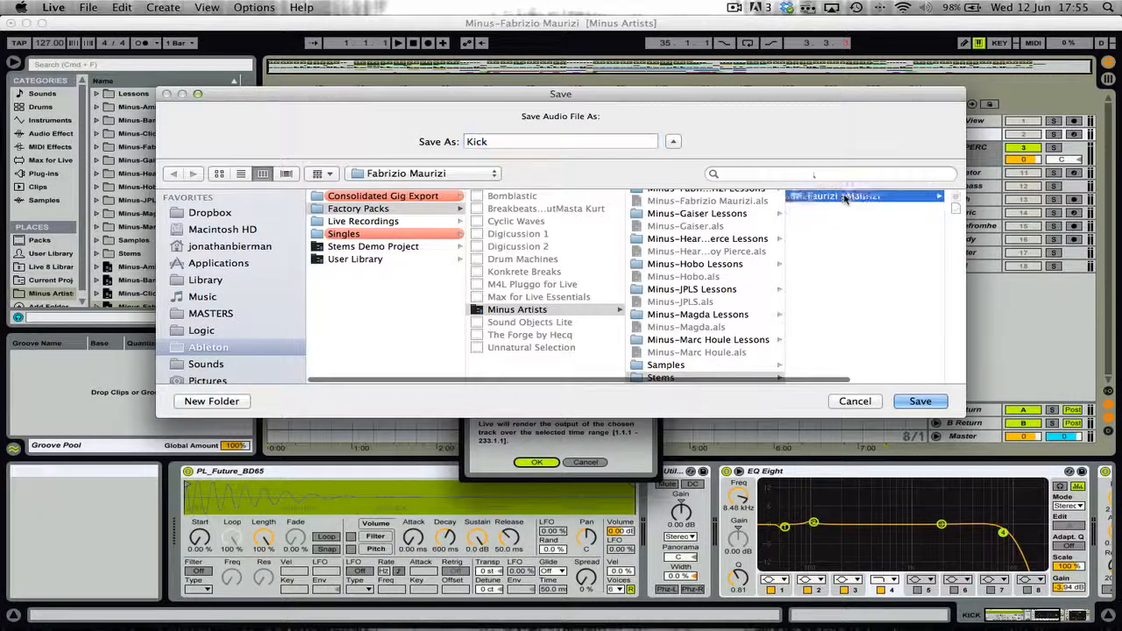
pyautogui.press('Tab')
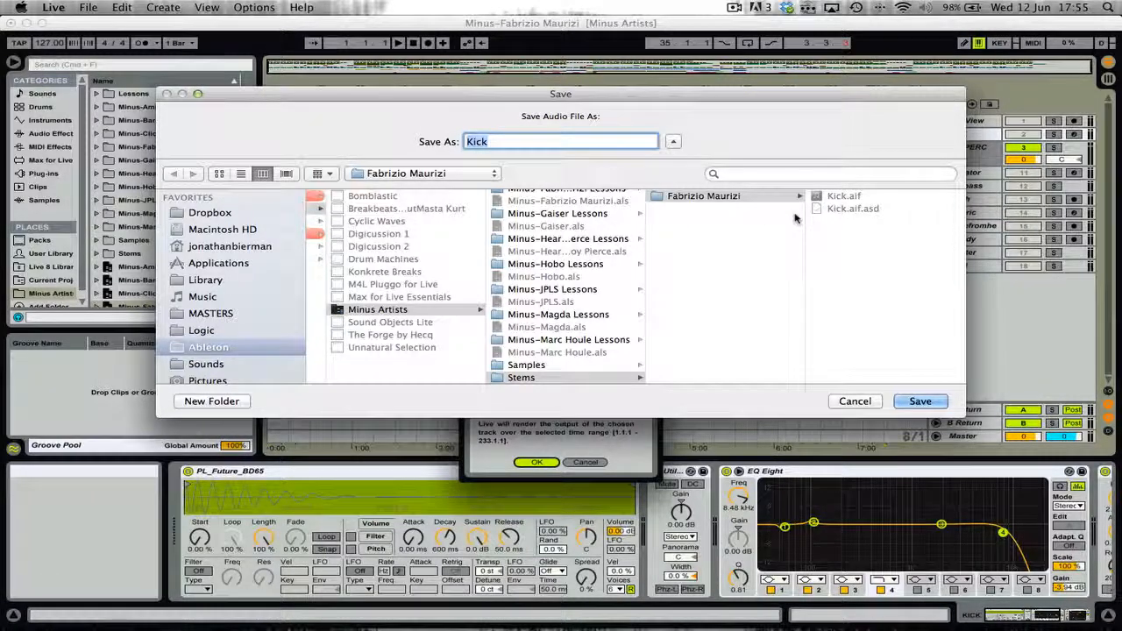
pyautogui.write('Perc')
pyautogui.press('Return')
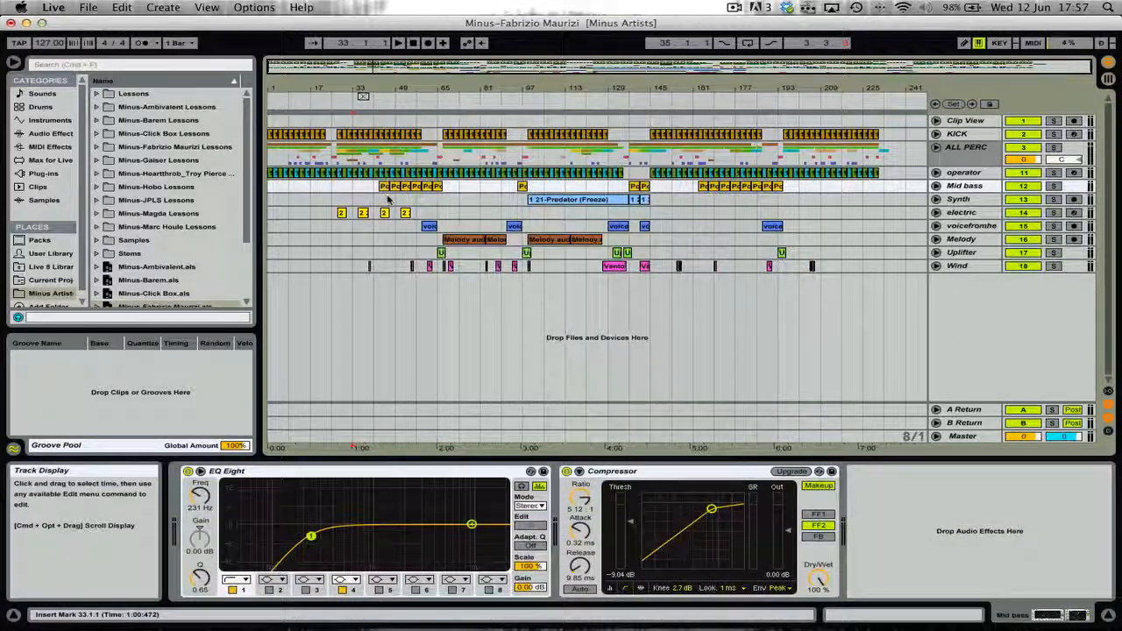
# - Look at the operator and Mid bass tracks with their devices, and select both tracks together
pyautogui.click(969, 174)
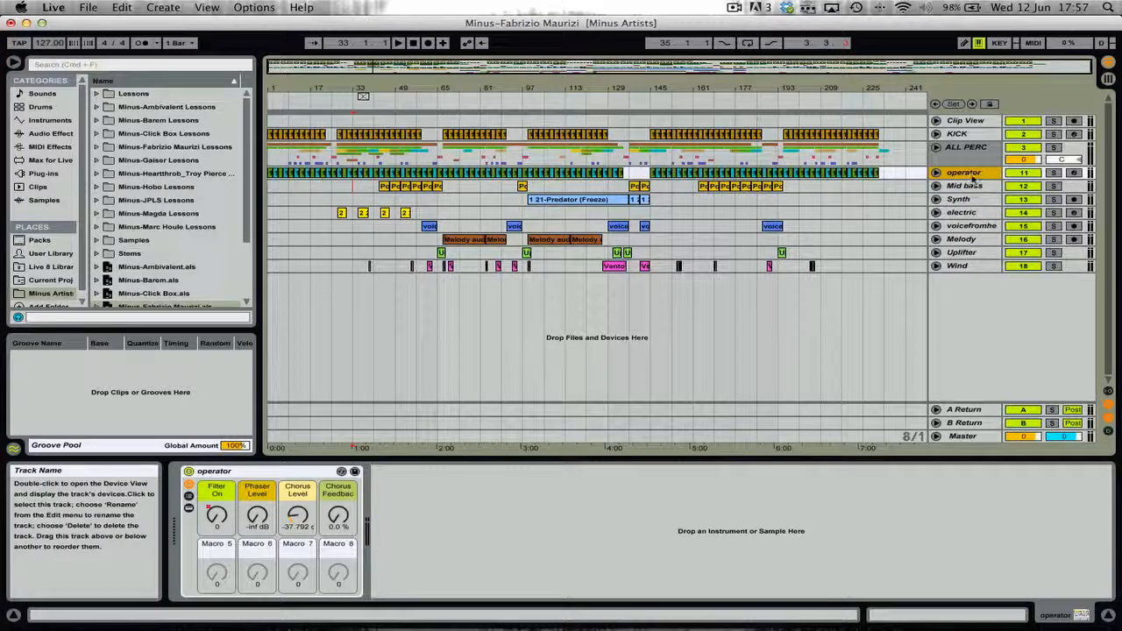
pyautogui.click(969, 186)
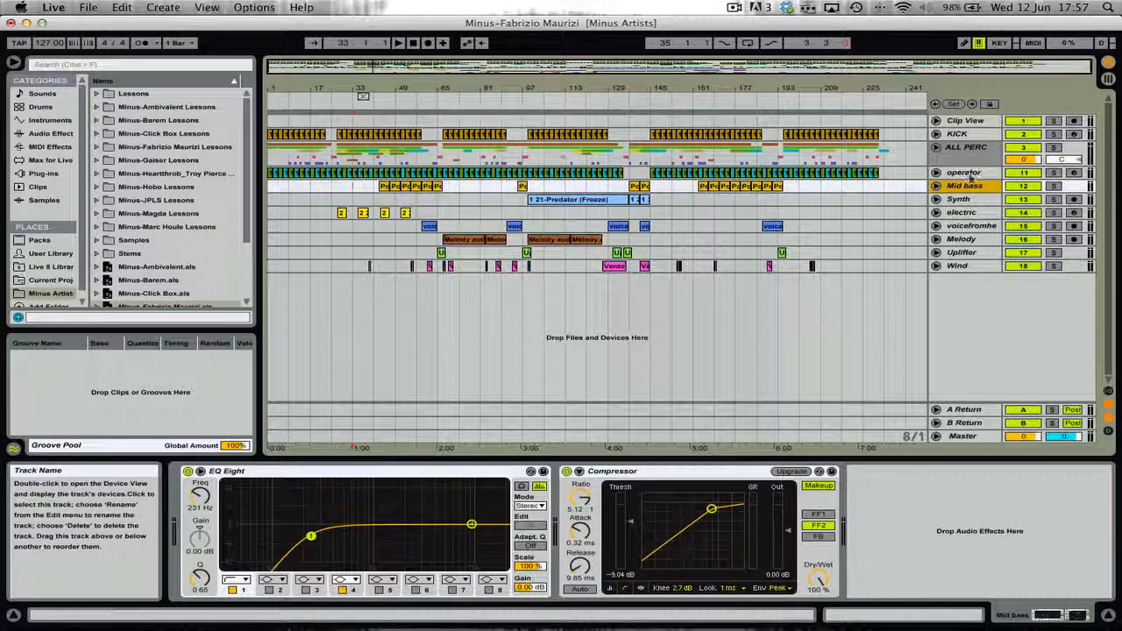
pyautogui.click(969, 174)
pyautogui.keyDown('shift'); pyautogui.click(969, 186); pyautogui.keyUp('shift')
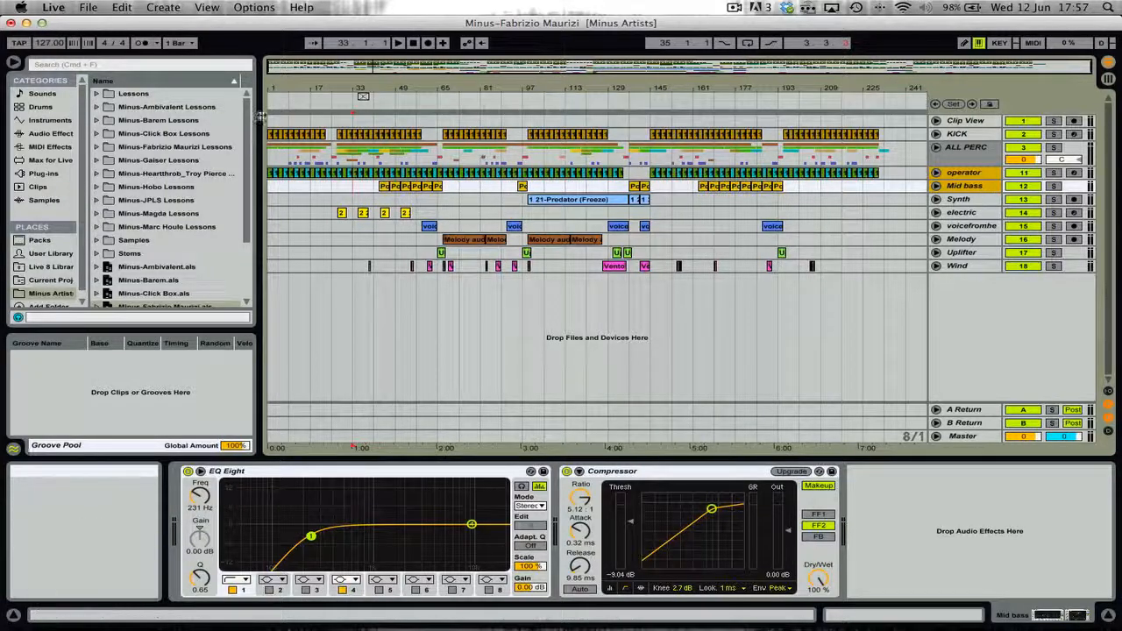
pyautogui.moveTo(267, 120); pyautogui.dragTo(884, 132)
pyautogui.press('super+shift+r')
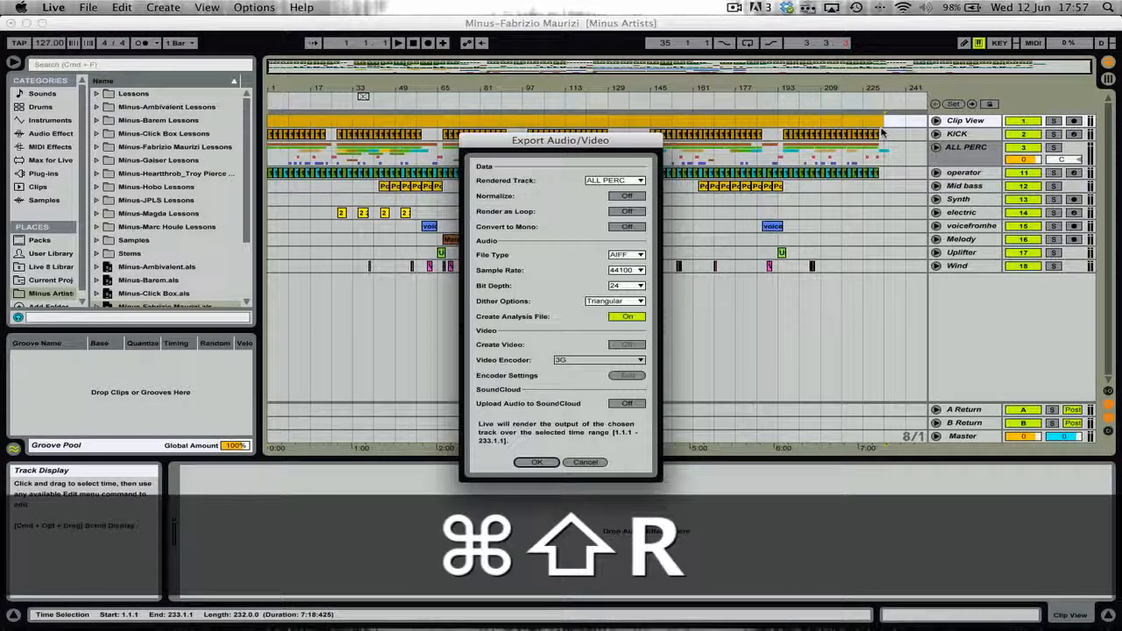
pyautogui.press('Escape')
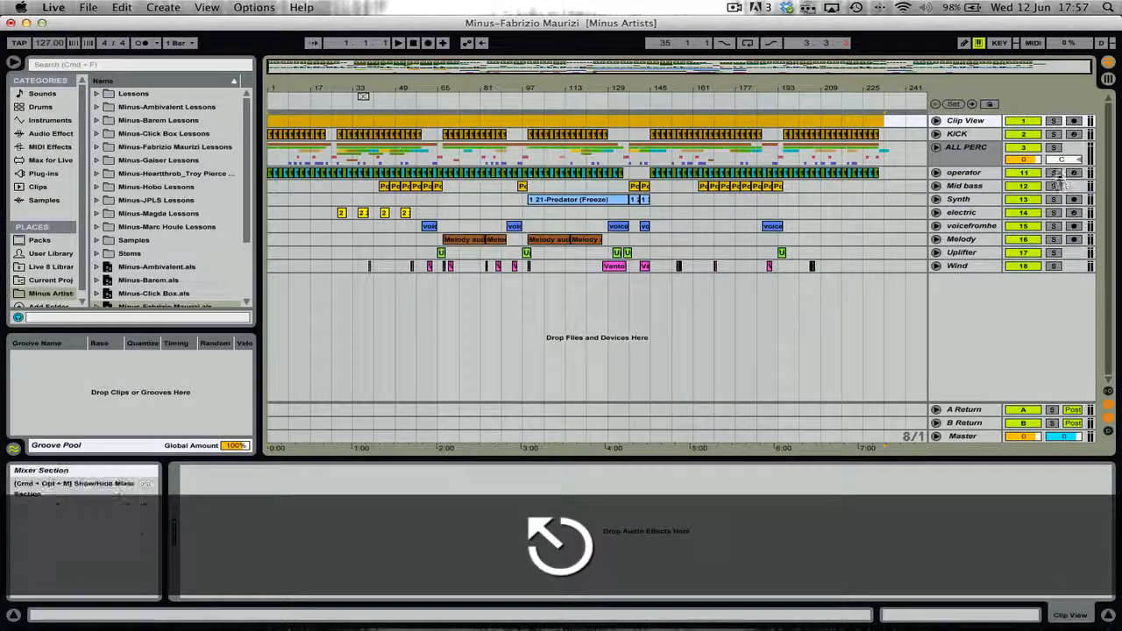
# - Solo the operator and Mid bass tracks together and select the operator clip at bar 43 as the playback position
pyautogui.click(1055, 173)
pyautogui.keyDown('super'); pyautogui.click(1056, 187); pyautogui.keyUp('super')
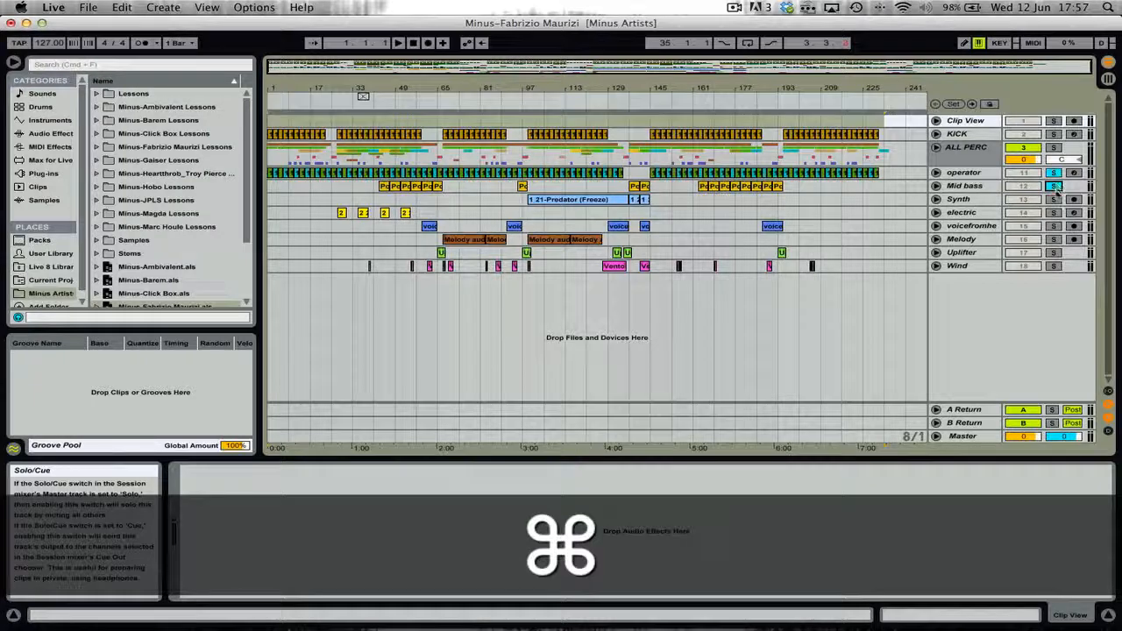
pyautogui.click(331, 173)
pyautogui.click(389, 173)
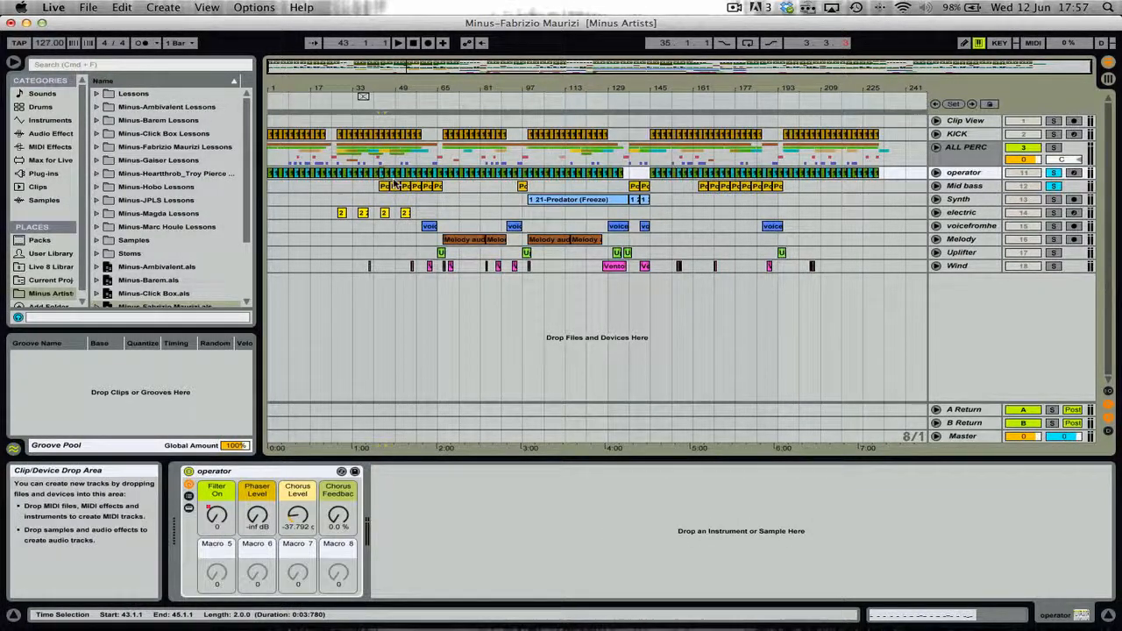
# - Audition the soloed bass tracks from bars 43 and 75, and start an export of bars 1 to 233 with Master as the rendered track
pyautogui.press('space')
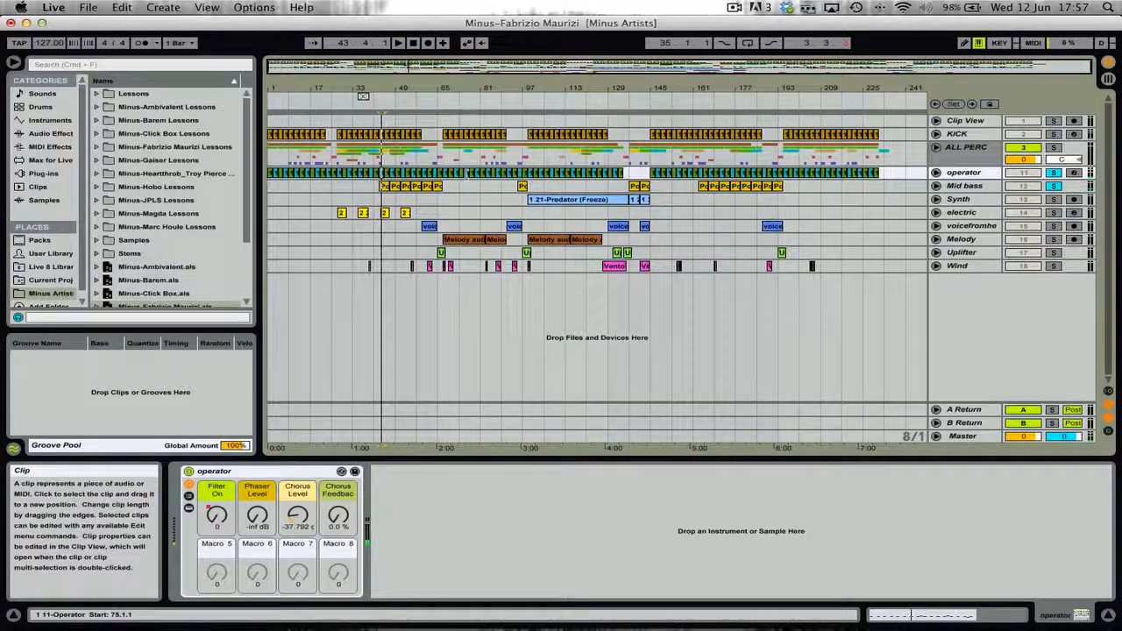
pyautogui.click(468, 103)
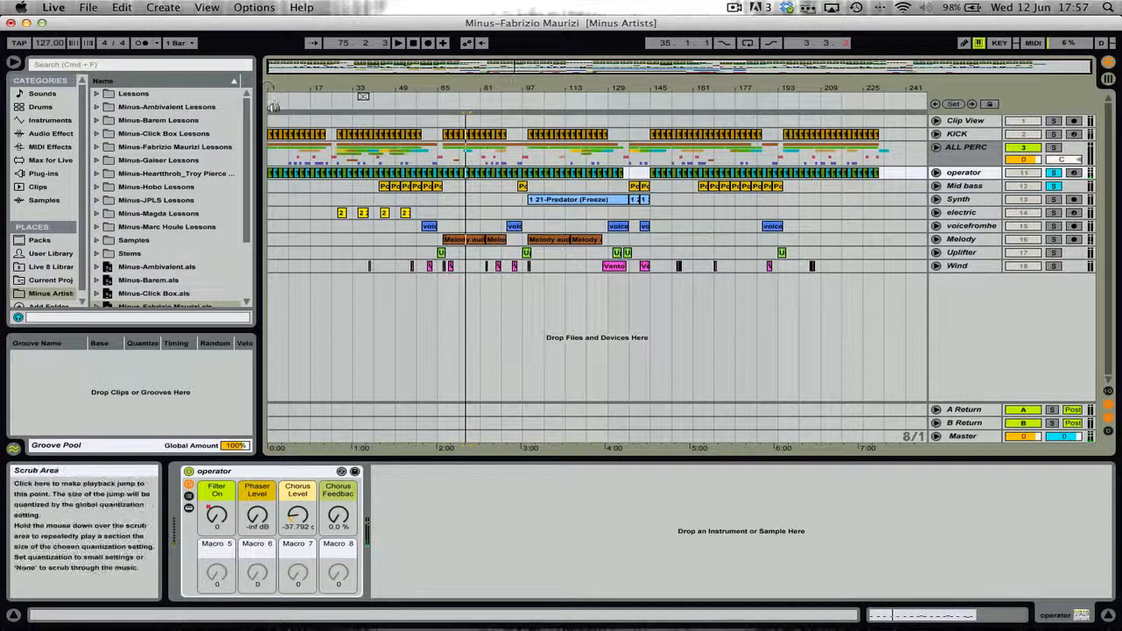
pyautogui.moveTo(274, 130); pyautogui.dragTo(888, 134)
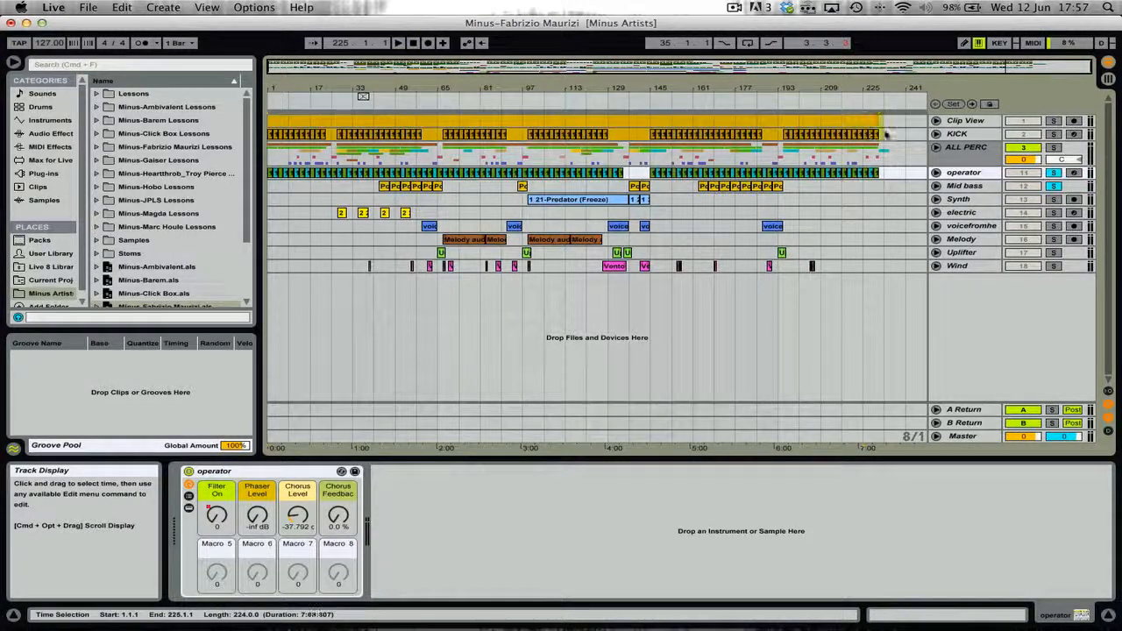
pyautogui.hotkey('ctrl', 'shift', 'r')
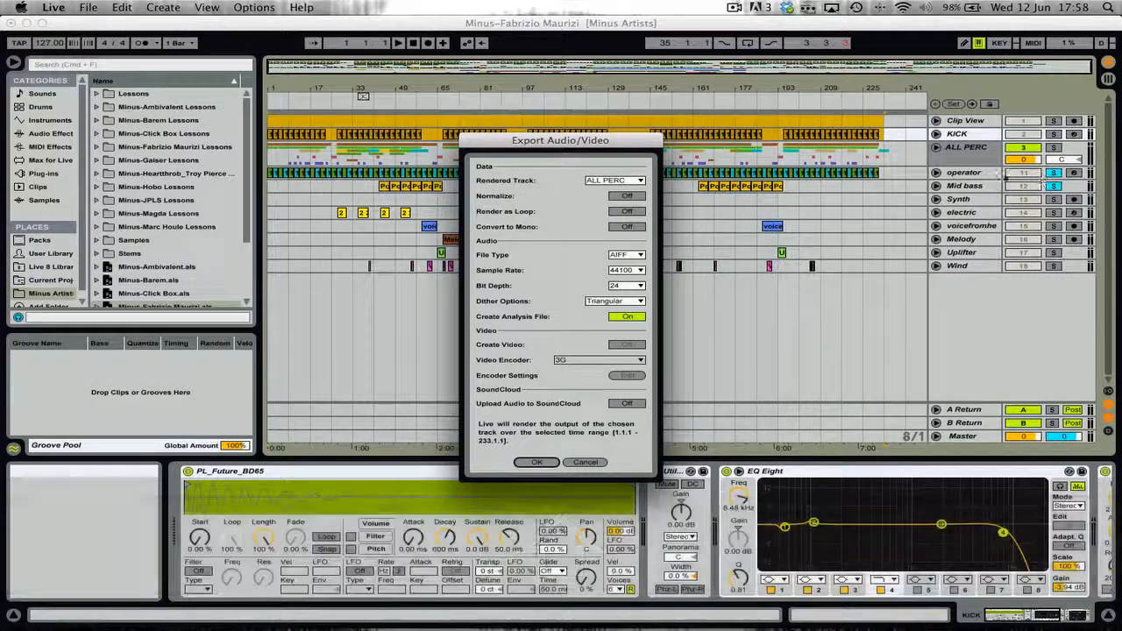
pyautogui.click(614, 179)
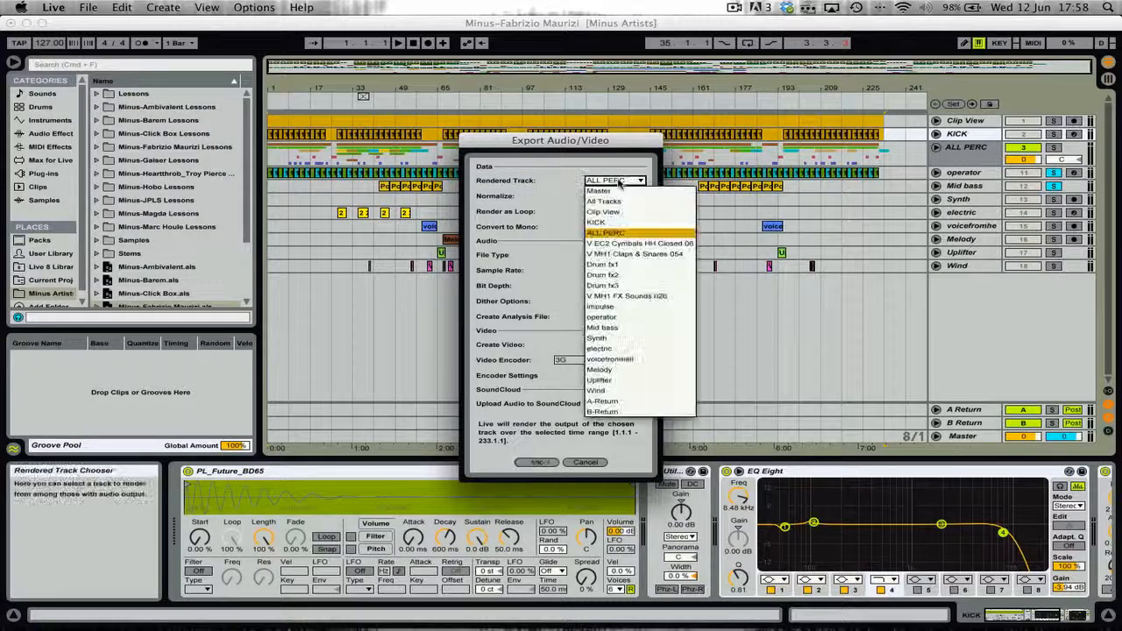
pyautogui.click(614, 186)
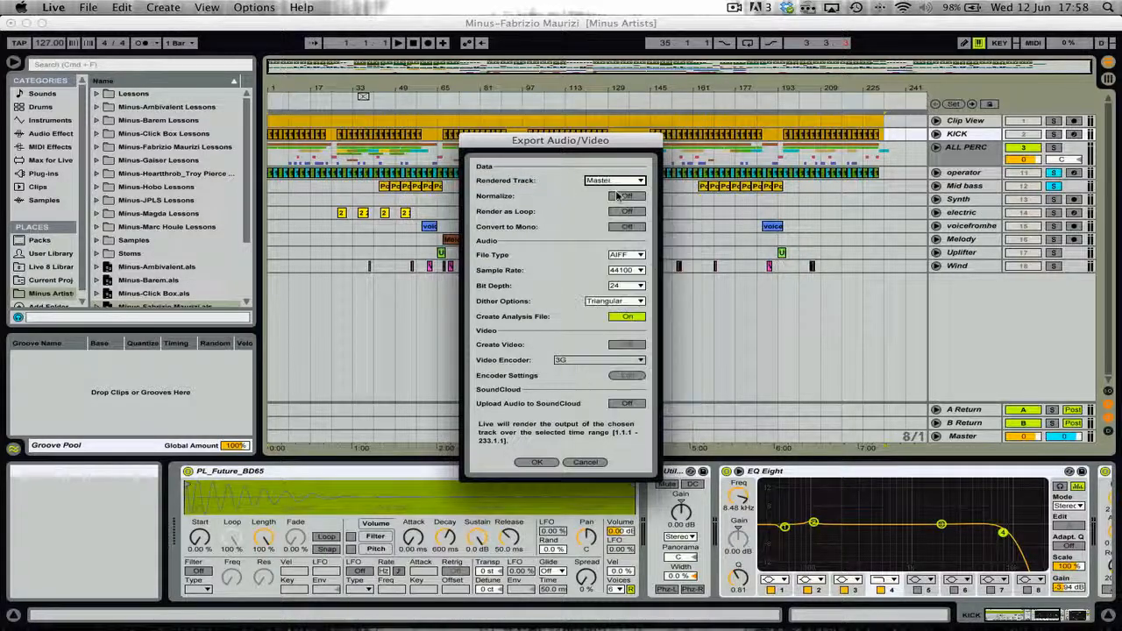
pyautogui.click(537, 462)
pyautogui.click(835, 197)
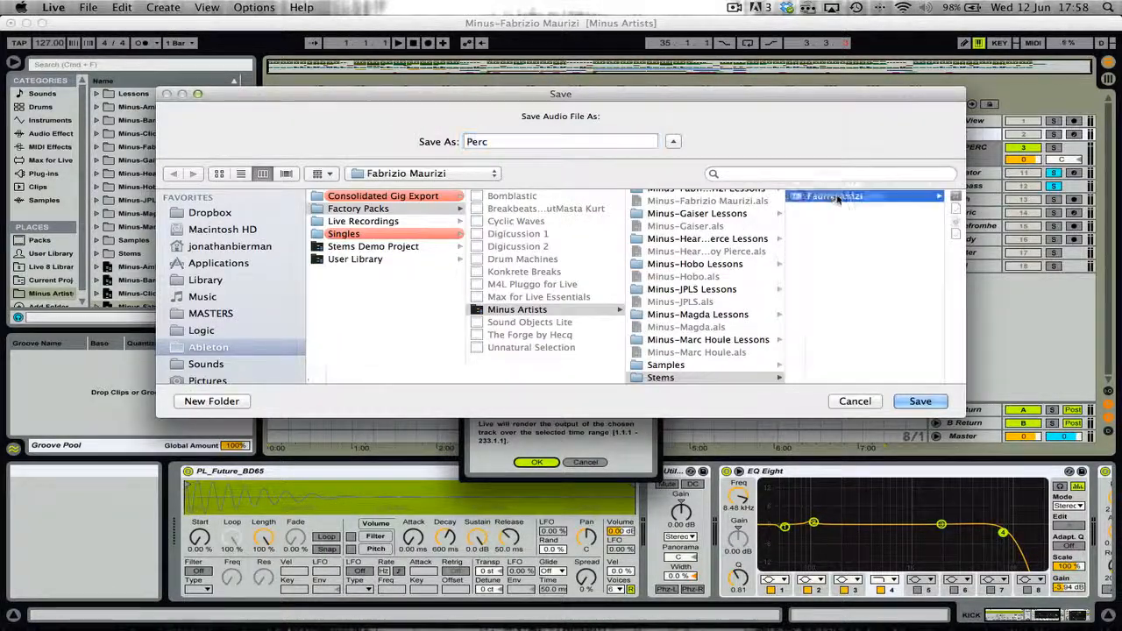
pyautogui.write('Bass')
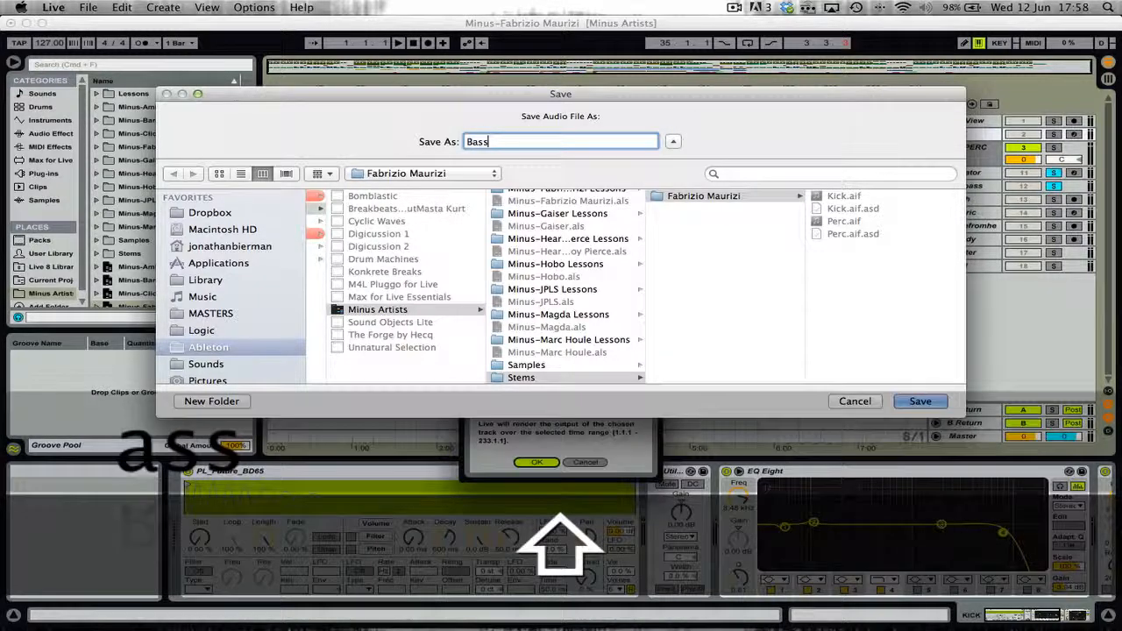
pyautogui.press('Return')
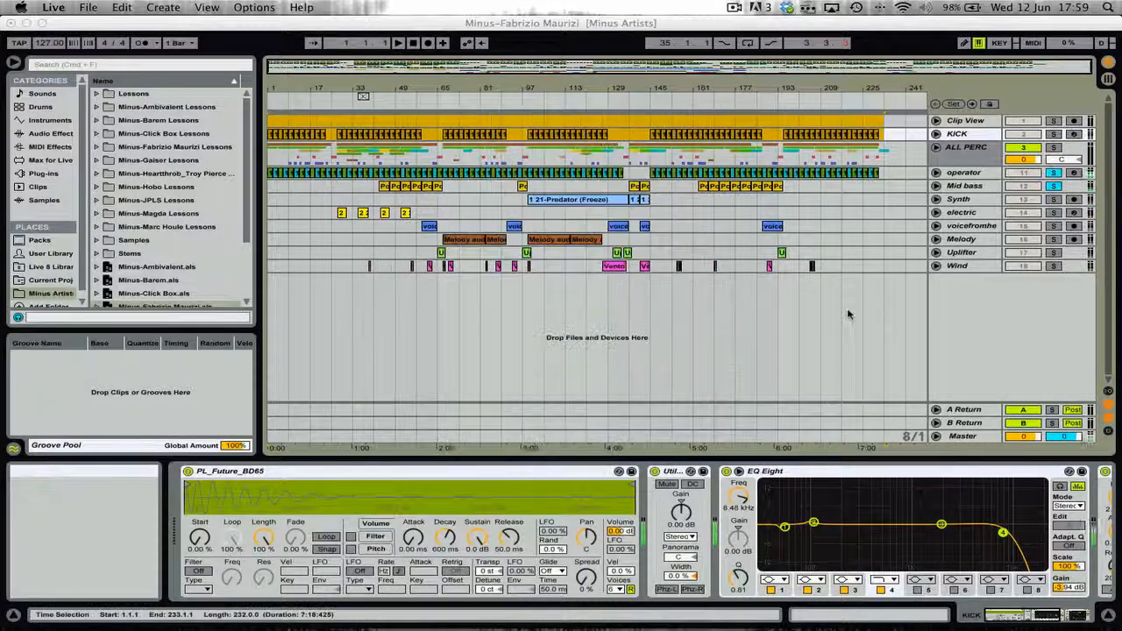
# - Unsolo the operator and Mid bass tracks and solo the Synth, electric, voicefromhe and Melody tracks together
pyautogui.click(1055, 187)
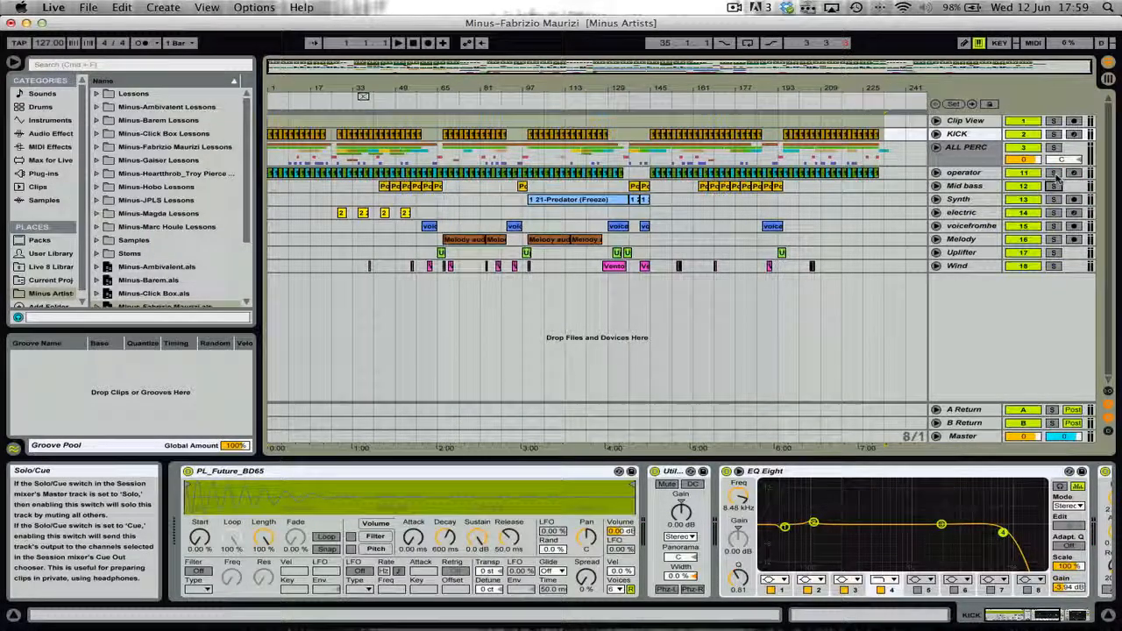
pyautogui.click(970, 203)
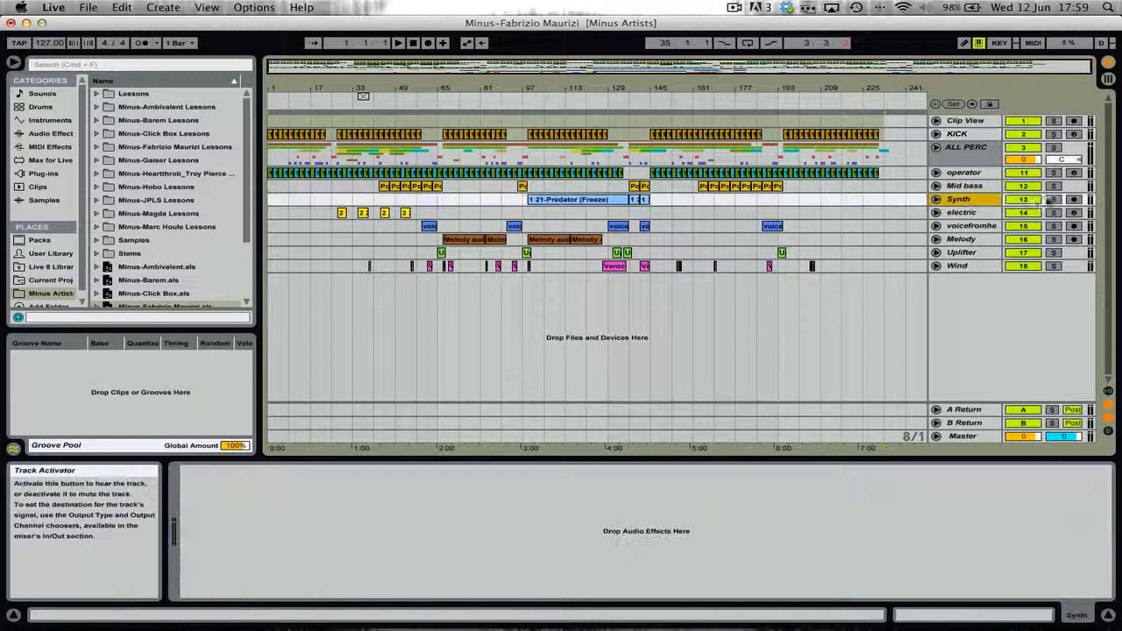
pyautogui.click(1054, 200)
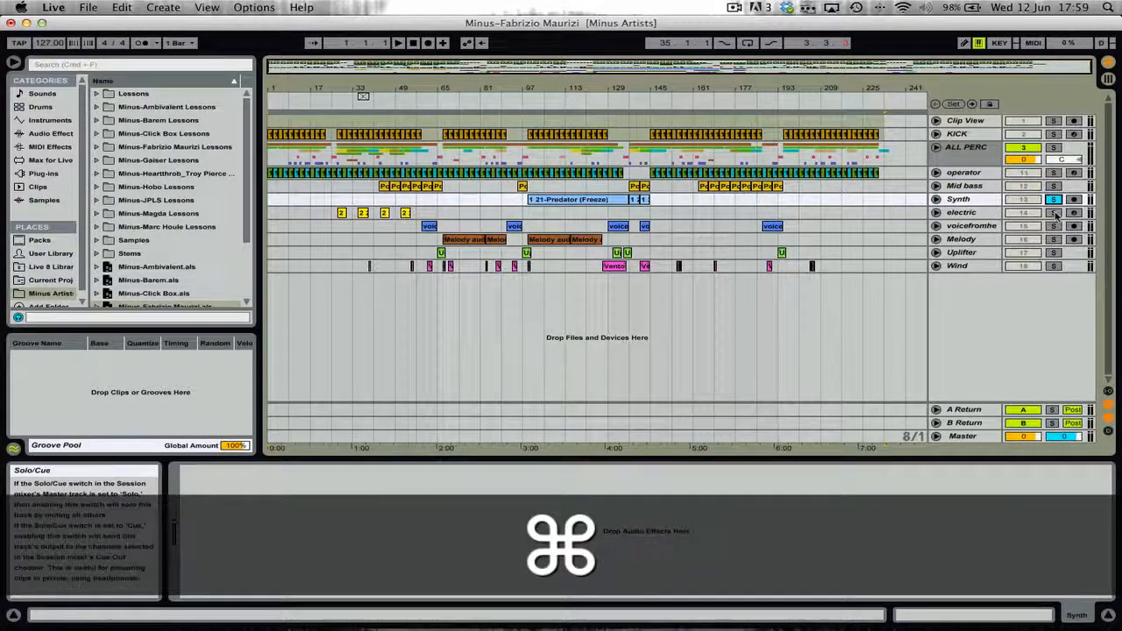
pyautogui.keyDown('super'); pyautogui.click(1055, 214); pyautogui.keyUp('super')
pyautogui.keyDown('super'); pyautogui.click(1055, 226); pyautogui.keyUp('super')
pyautogui.keyDown('super'); pyautogui.click(1055, 239); pyautogui.keyUp('super')
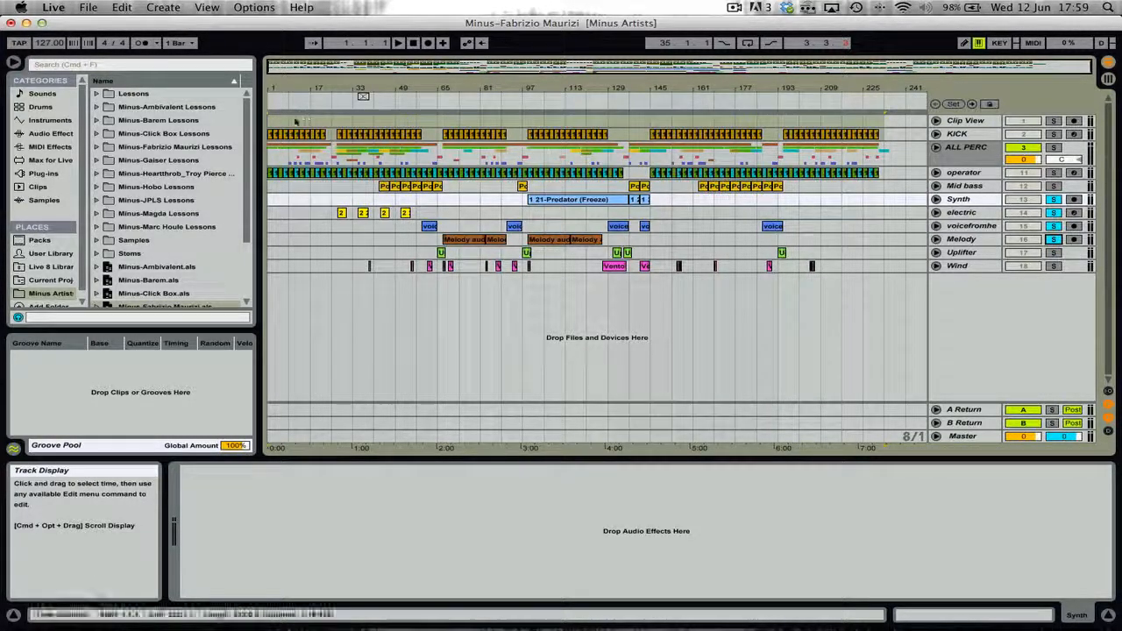
# - Audition the soloed melodic tracks from the Synth clip near bar 97 and select the voicefromhe clip at bar 129
pyautogui.press('super+shift+r')
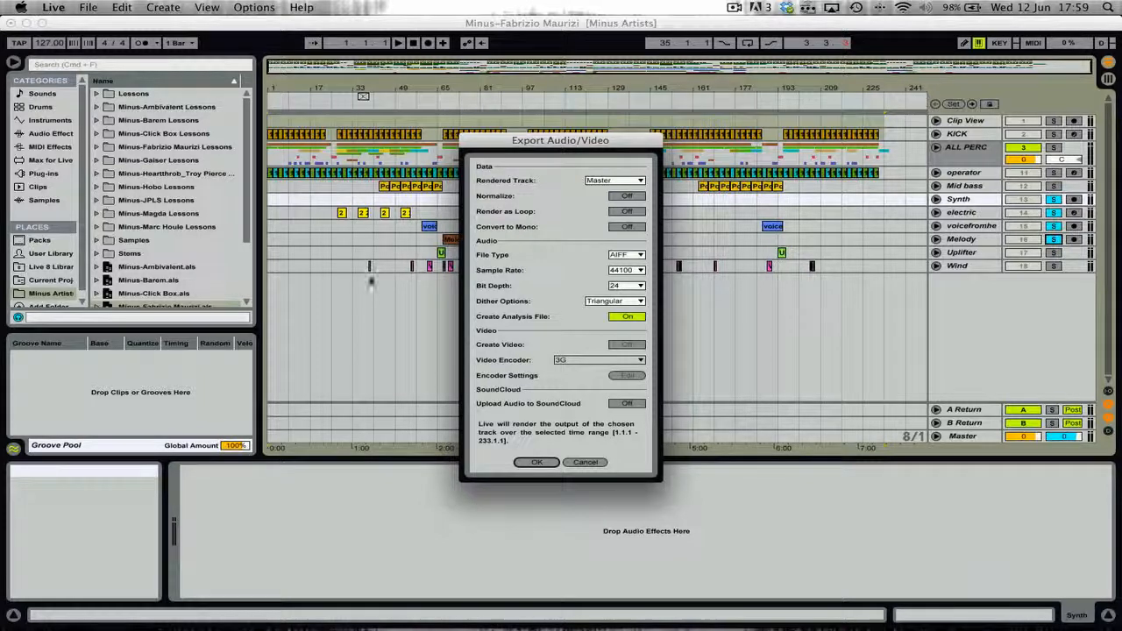
pyautogui.click(585, 462)
pyautogui.click(568, 202)
pyautogui.press('space')
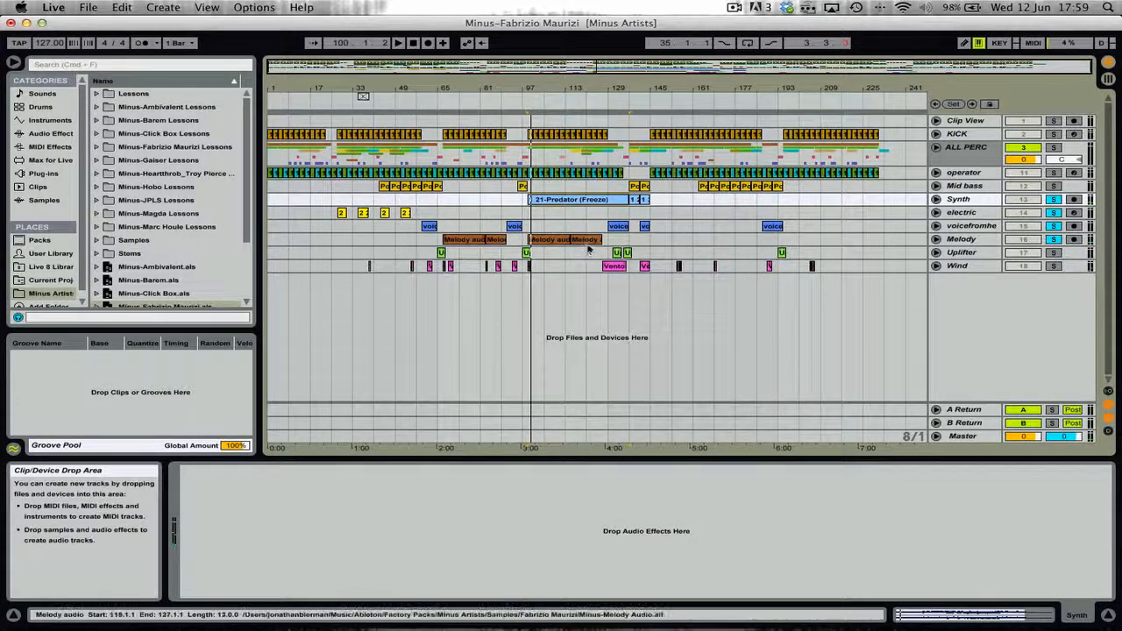
pyautogui.click(621, 228)
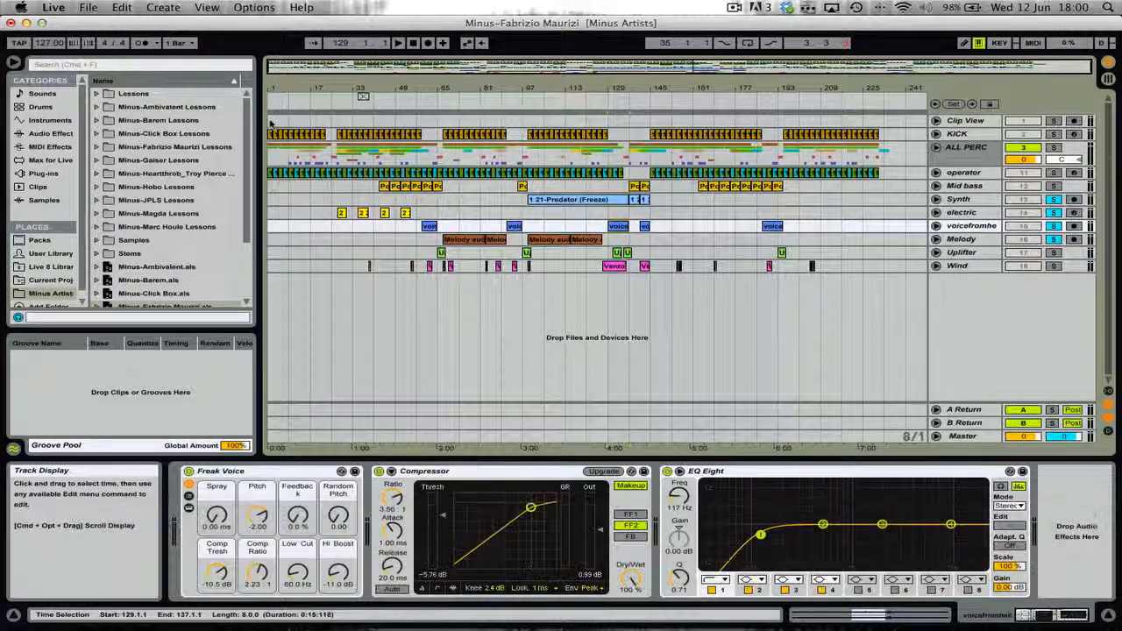
# - Export the Master output over bars 1 to 233 as an audio file named Melod in the Fabrizio Maurizi folder
pyautogui.moveTo(271, 123); pyautogui.dragTo(880, 120)
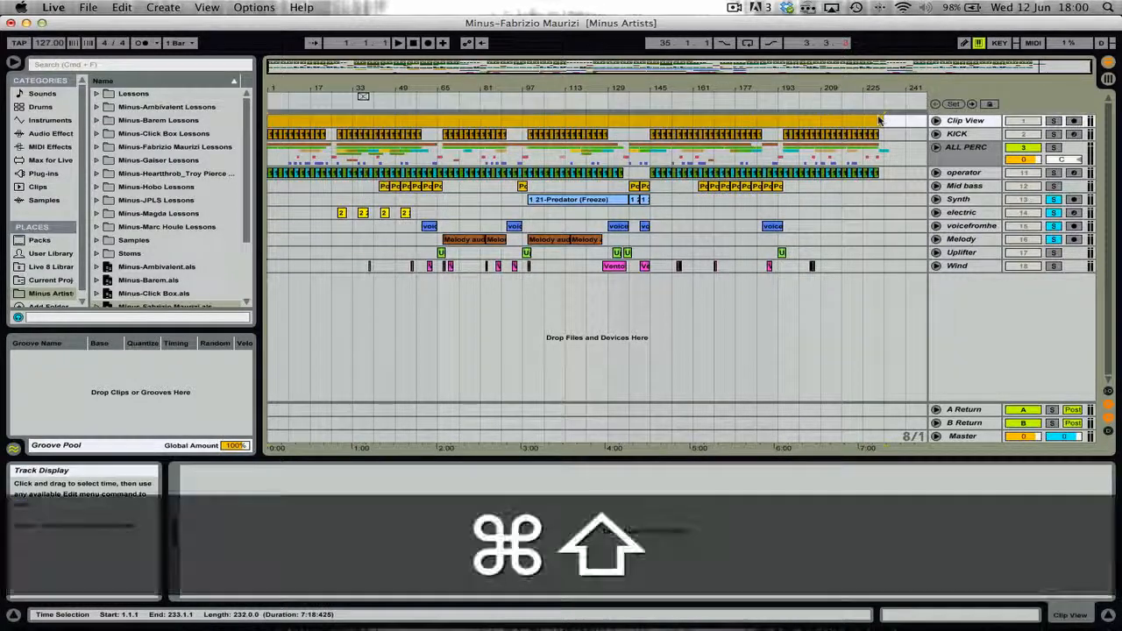
pyautogui.press('super+shift+r')
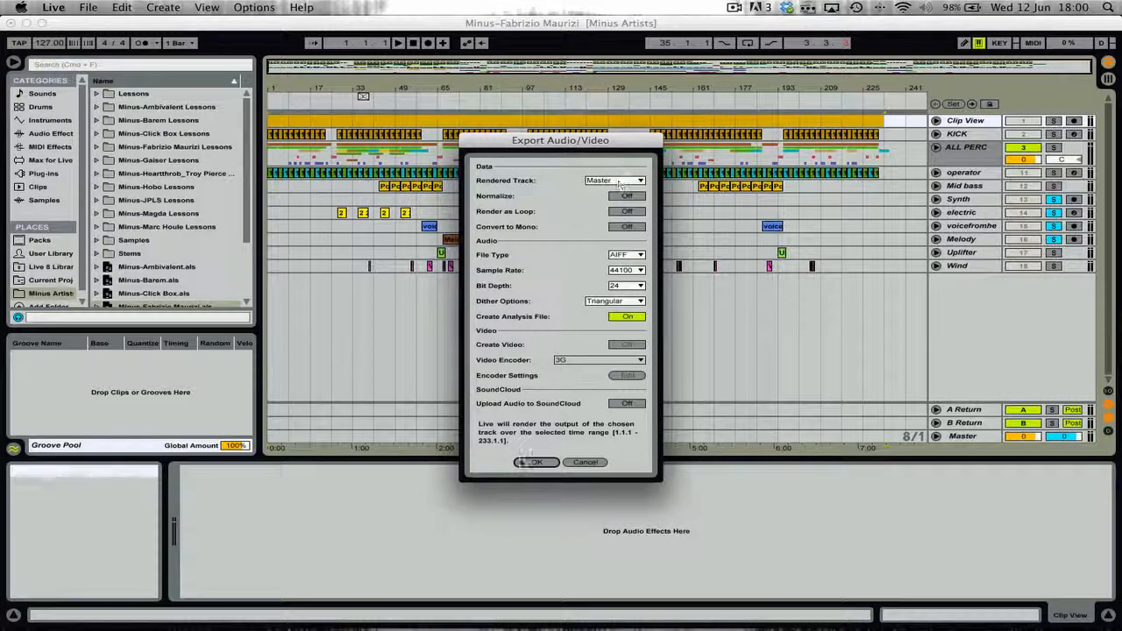
pyautogui.click(536, 462)
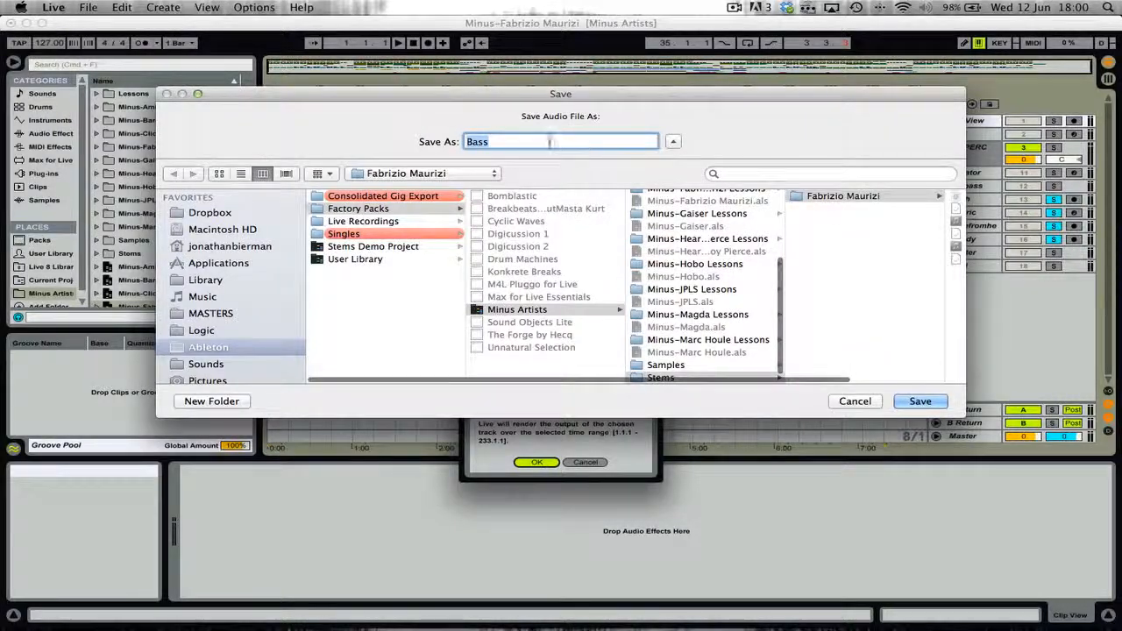
pyautogui.write('Melod')
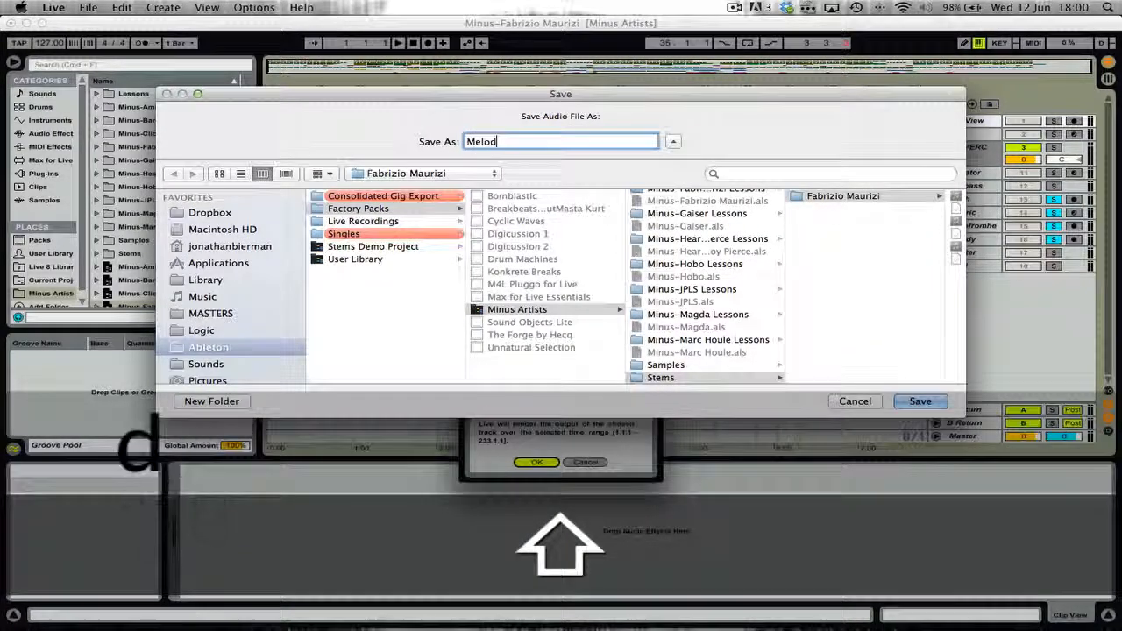
pyautogui.press('Return')
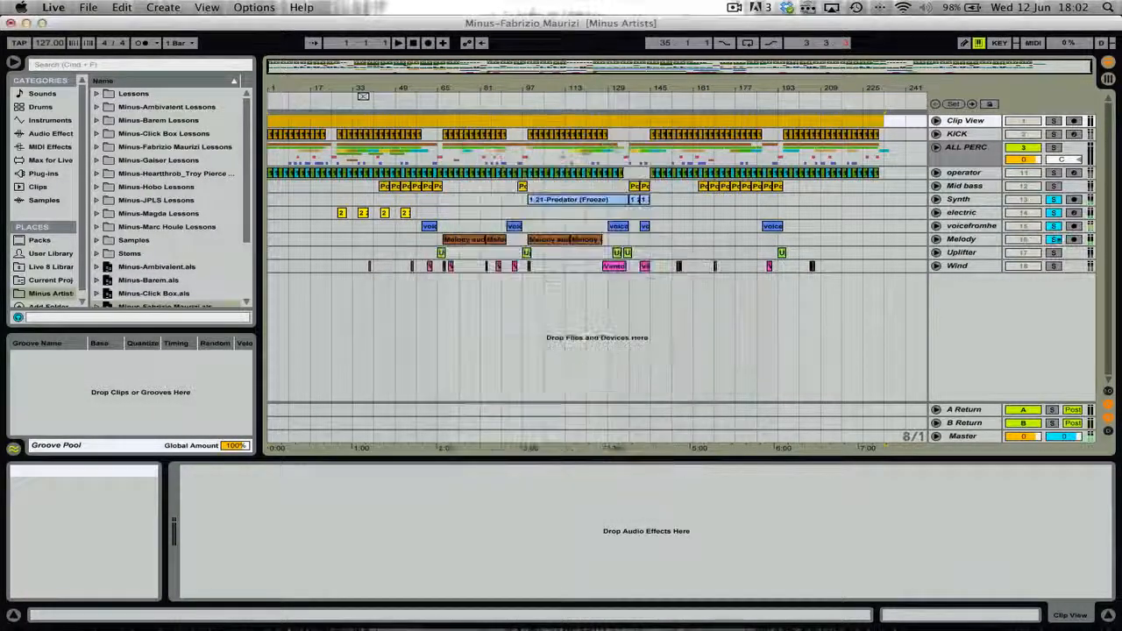
# - Solo the Uplifter and Wind tracks together and start an audio export with Master as the rendered track
pyautogui.click(1054, 253)
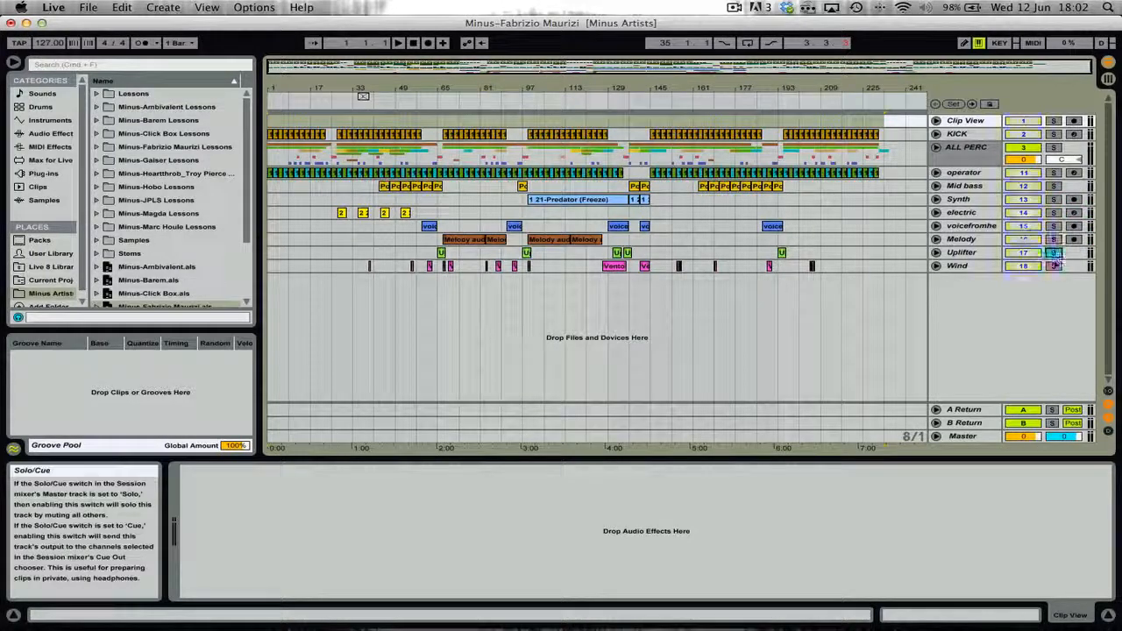
pyautogui.keyDown('super'); pyautogui.click(1054, 266); pyautogui.keyUp('super')
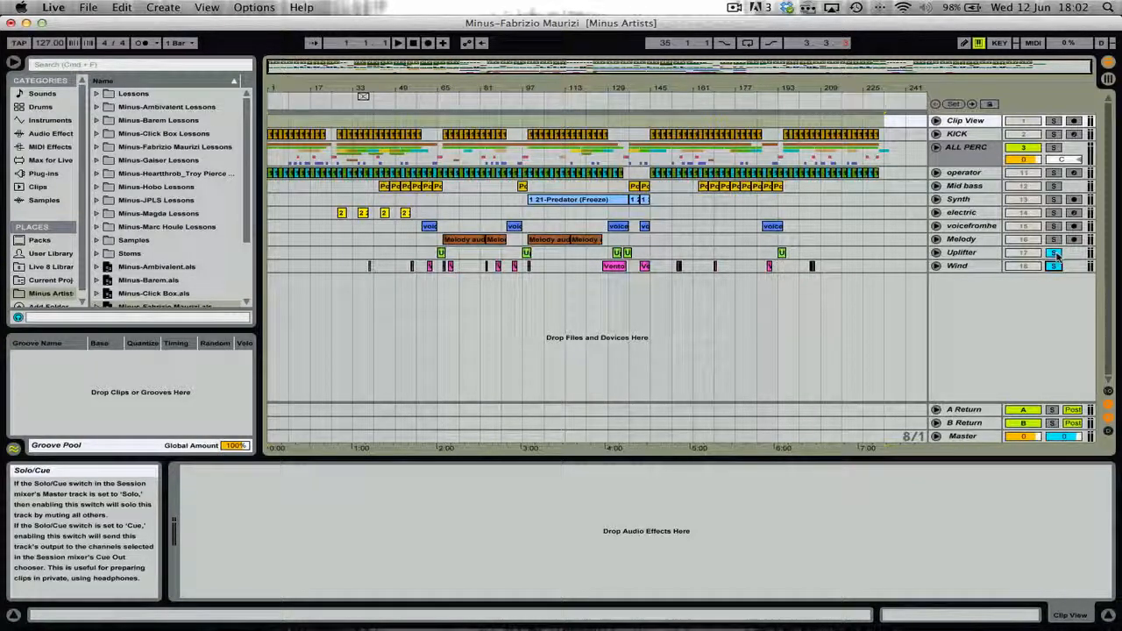
pyautogui.press('super+shift+r')
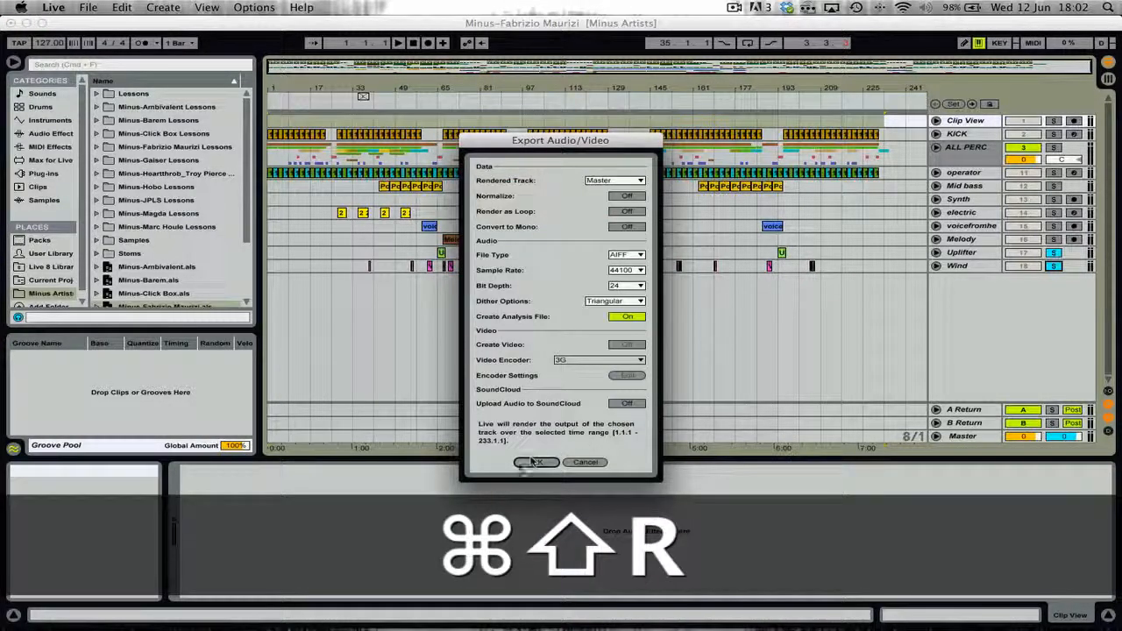
pyautogui.click(534, 462)
pyautogui.press('Return')
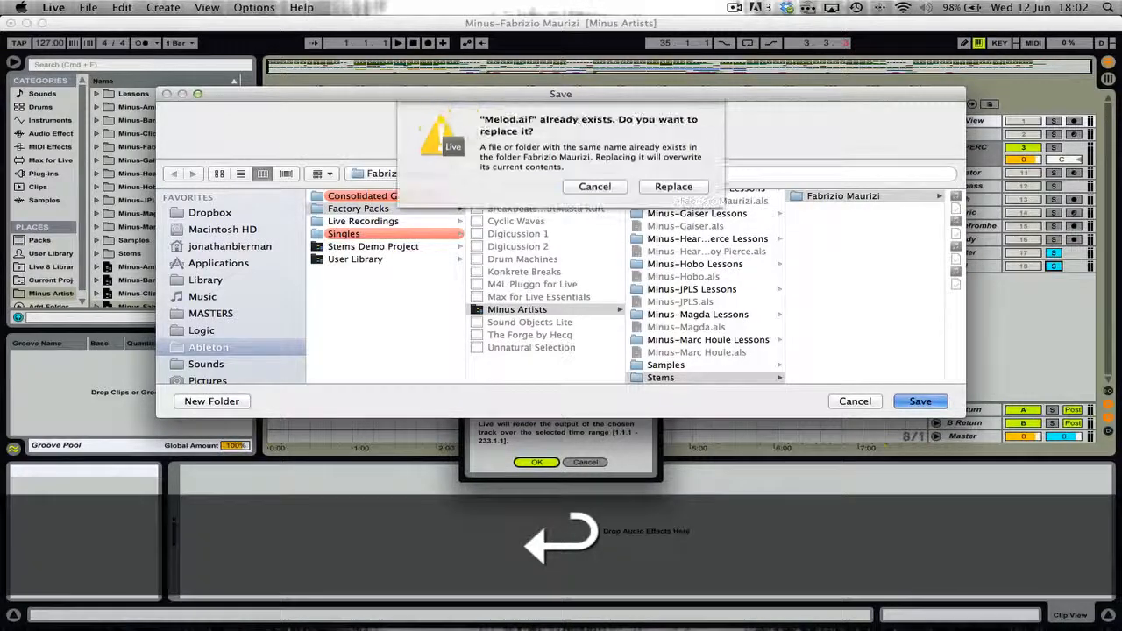
pyautogui.press('Escape')
pyautogui.write('At')
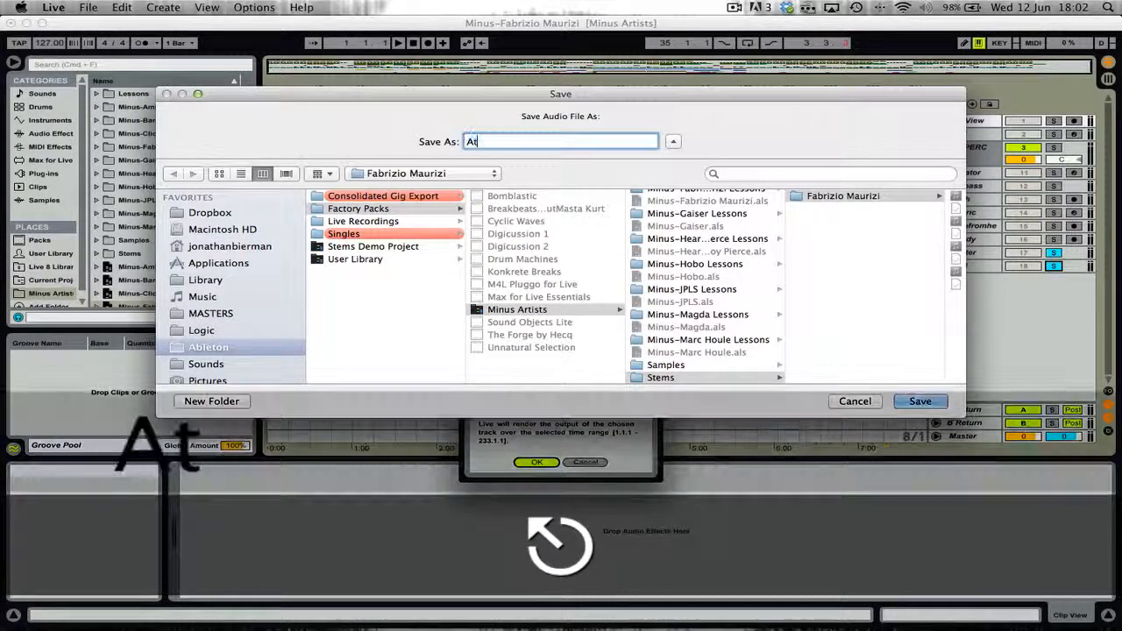
pyautogui.write('mos')
pyautogui.press('Return')
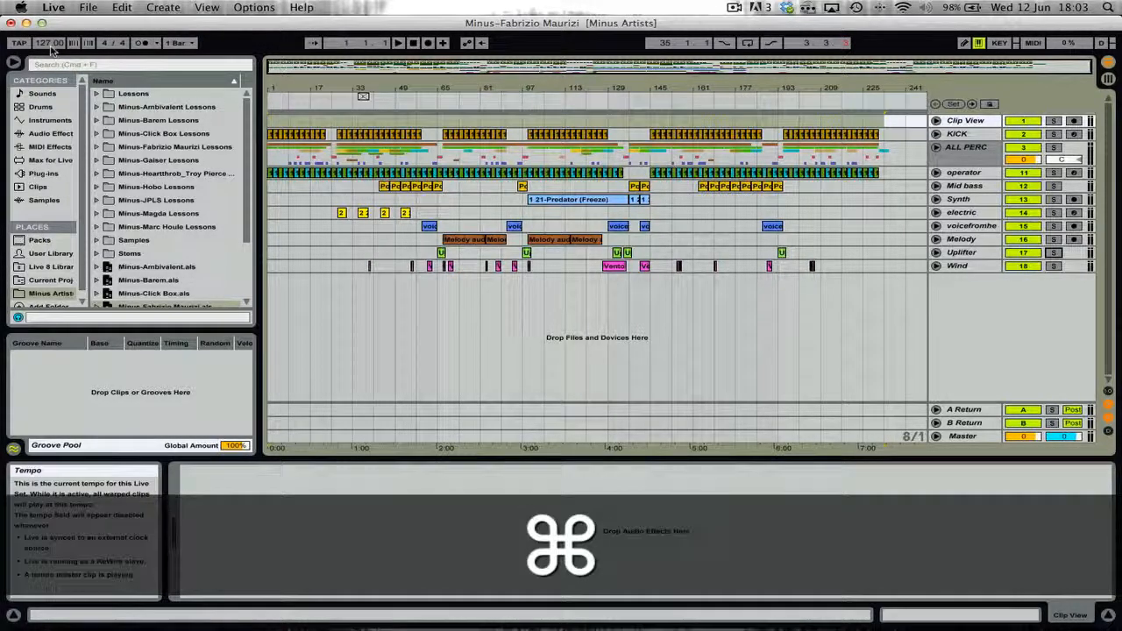
# - Create a new Live Set and show it in the Arrangement view
pyautogui.press('super+n')
pyautogui.click(436, 338)
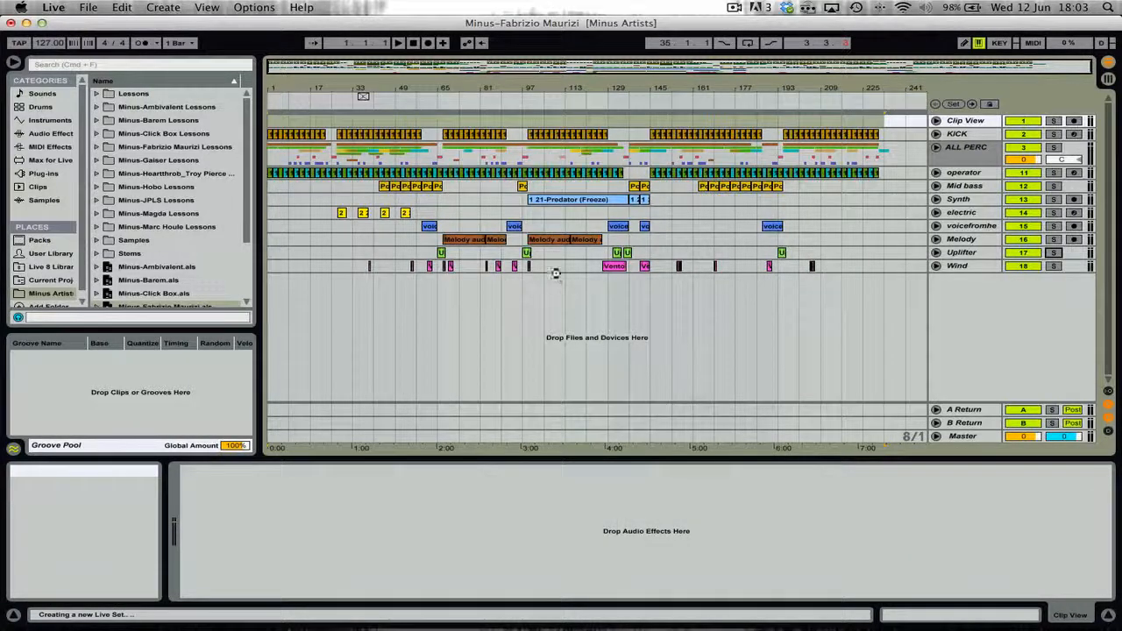
pyautogui.press('Tab')
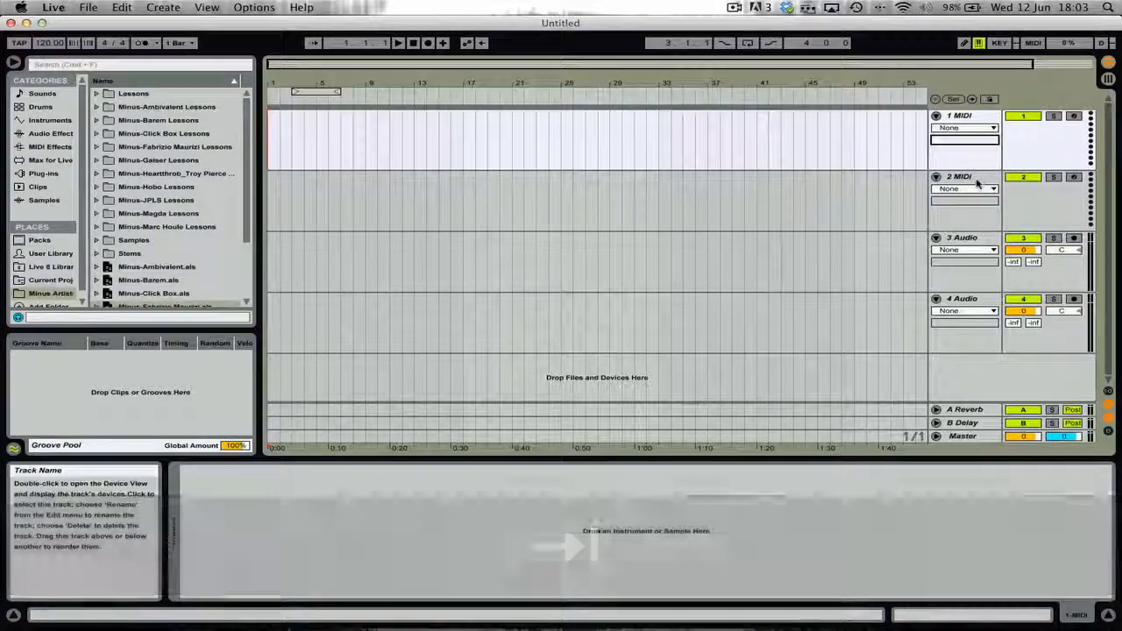
# - Delete the two MIDI tracks from the new set and select the second audio track
pyautogui.keyDown('shift'); pyautogui.click(978, 182); pyautogui.keyUp('shift')
pyautogui.press('Delete')
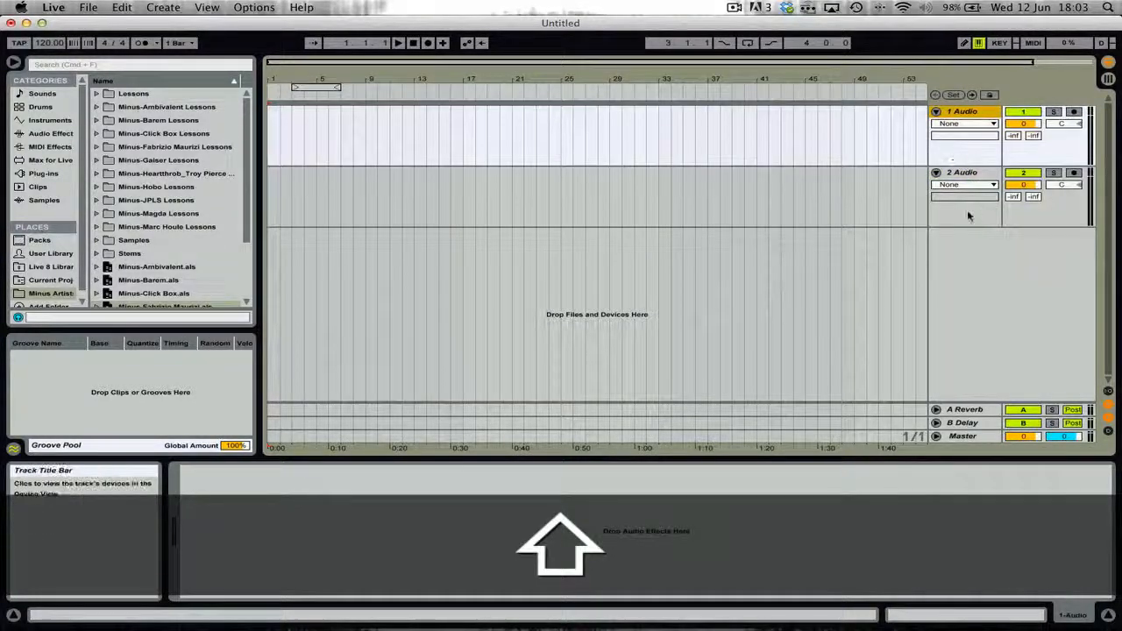
pyautogui.click(968, 216)
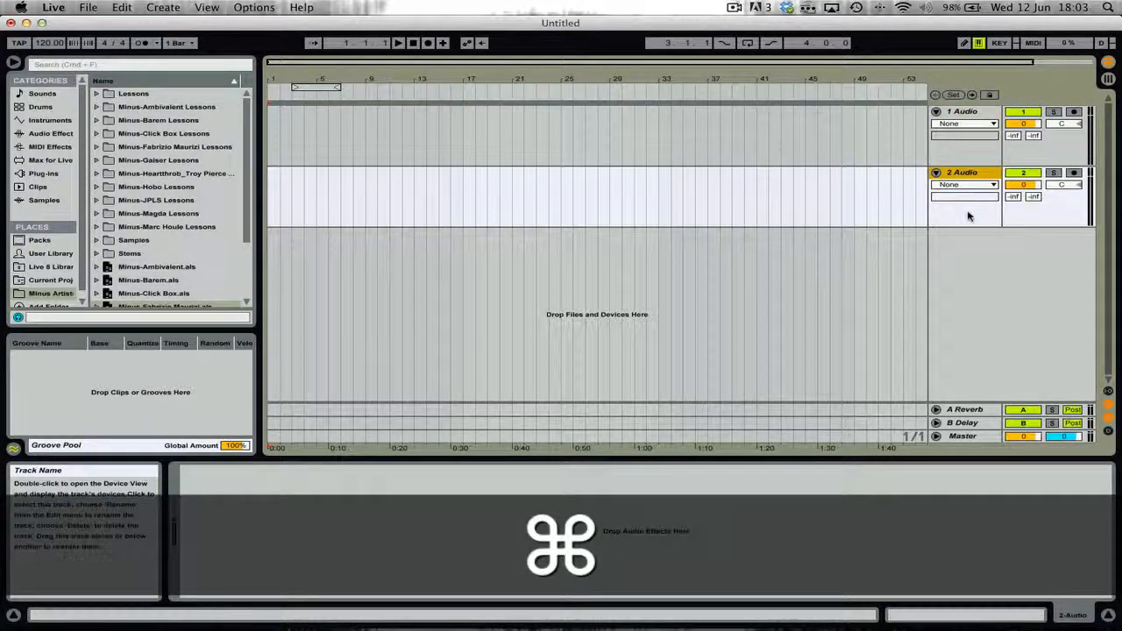
pyautogui.press('super+Tab')
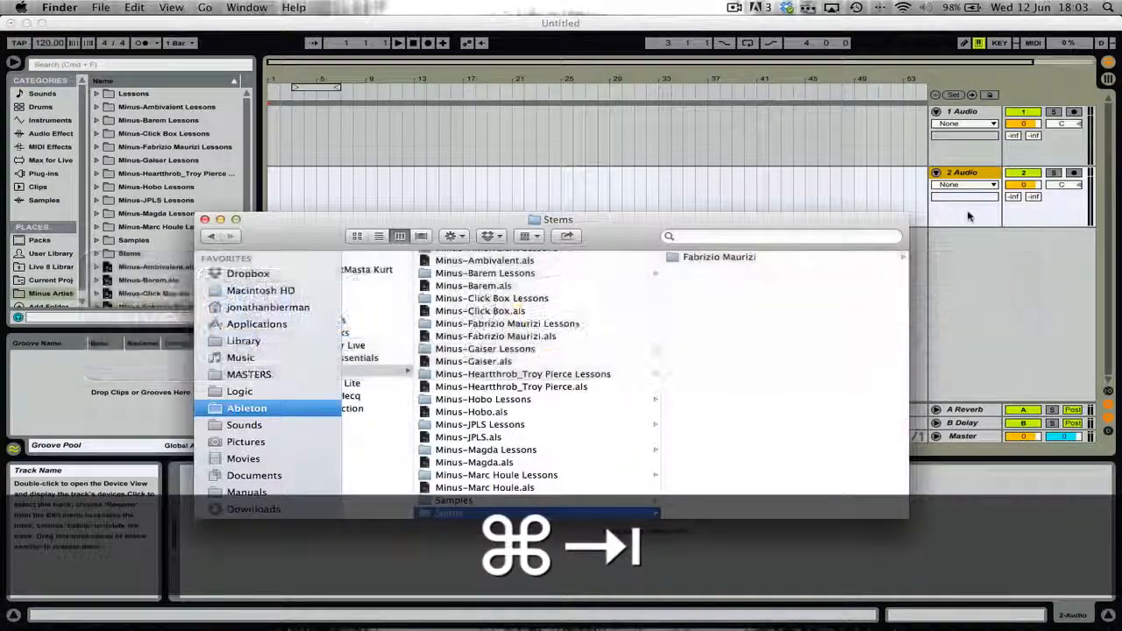
pyautogui.click(697, 257)
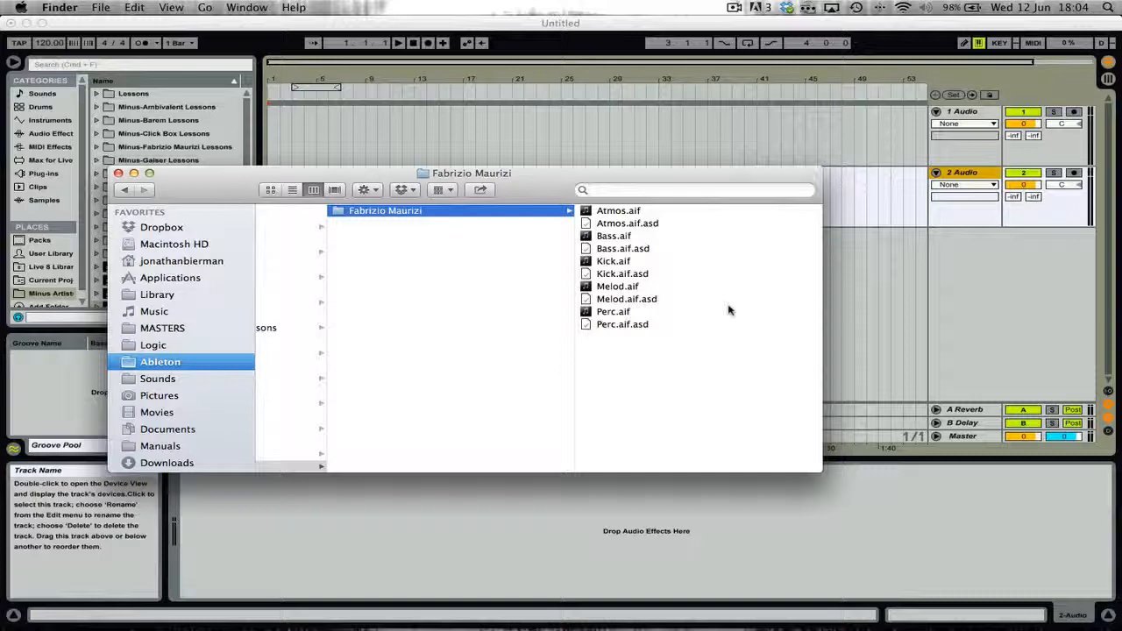
pyautogui.press('super+Tab')
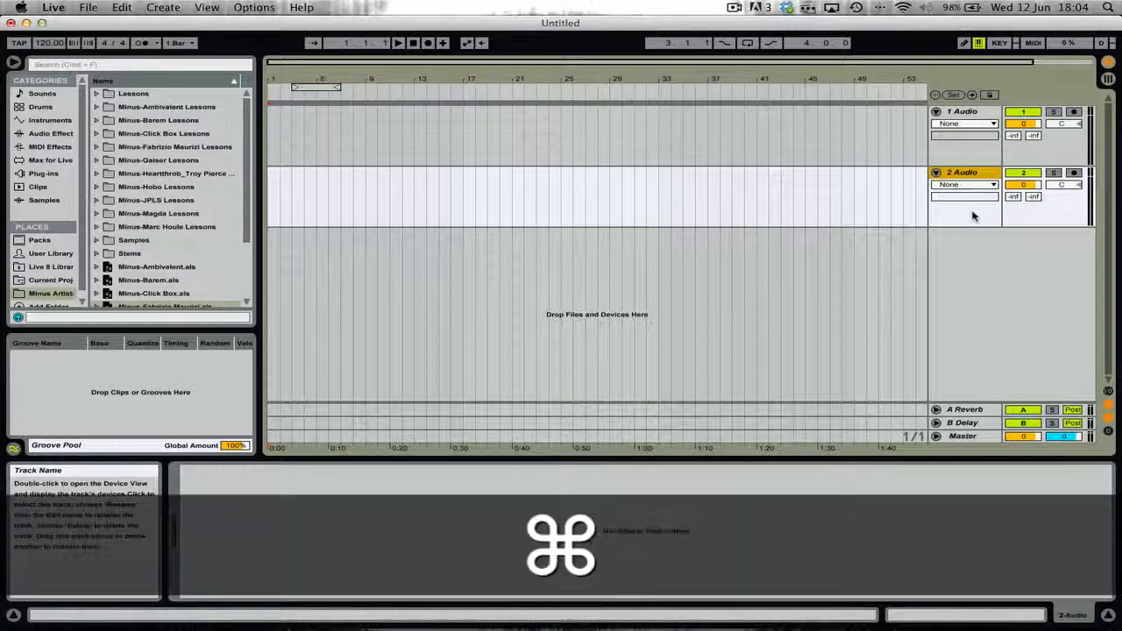
# - Add audio tracks below the second one until the set has five audio tracks
pyautogui.press('super+t')
pyautogui.press('super+t')
pyautogui.press('super+t')
pyautogui.press('super+t')
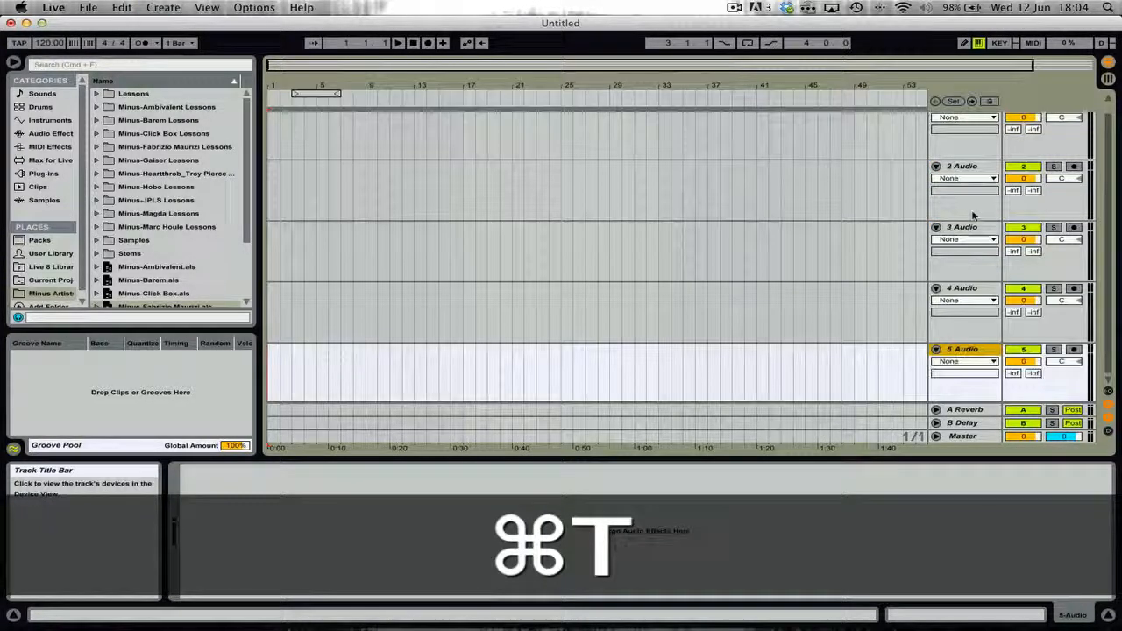
# - Rename the first audio track Kick and the second audio track Perc
pyautogui.click(964, 117)
pyautogui.press('super+r')
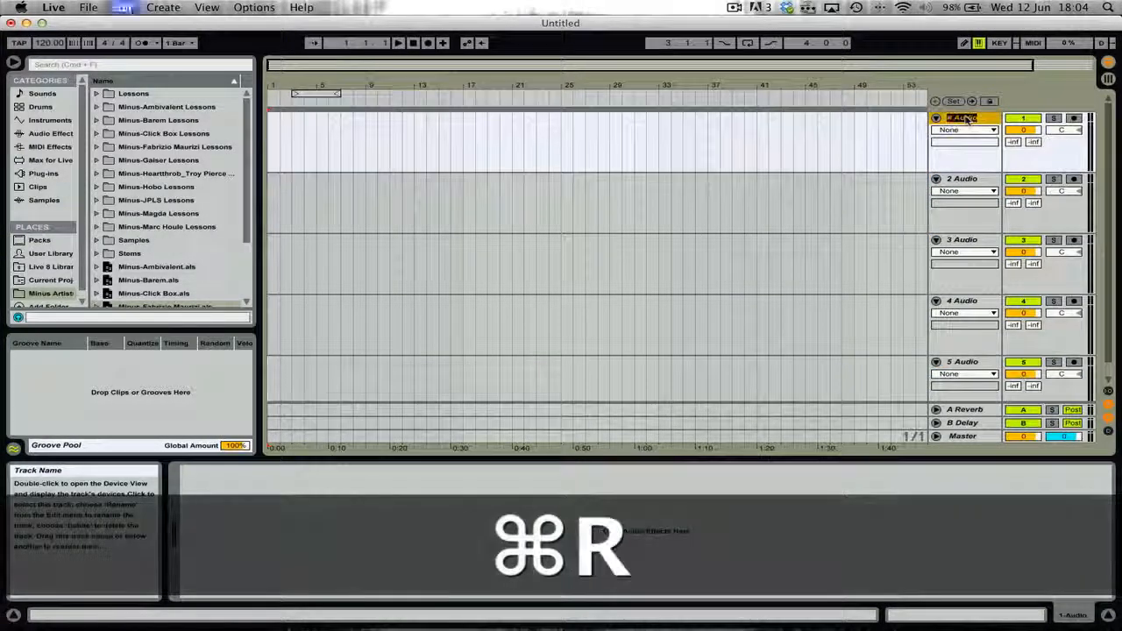
pyautogui.write('Kick')
pyautogui.press('Return')
pyautogui.press('Down')
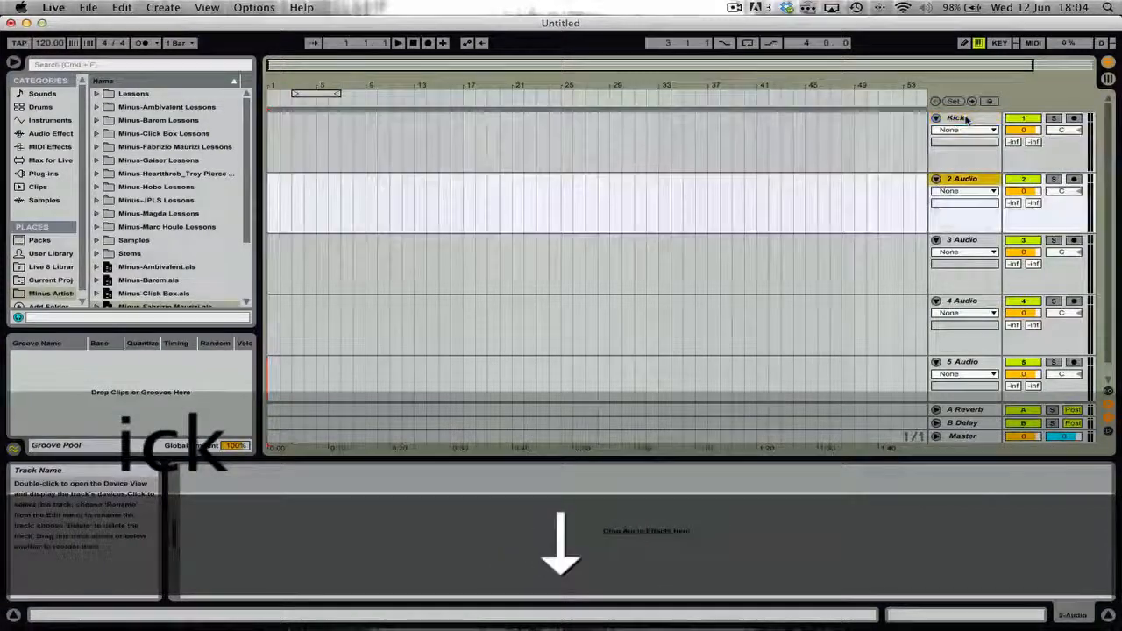
pyautogui.press('super+r')
pyautogui.write('Perc')
pyautogui.press('Return')
# - Rename the third audio track Bass and the fourth audio track Melod
pyautogui.press('Down')
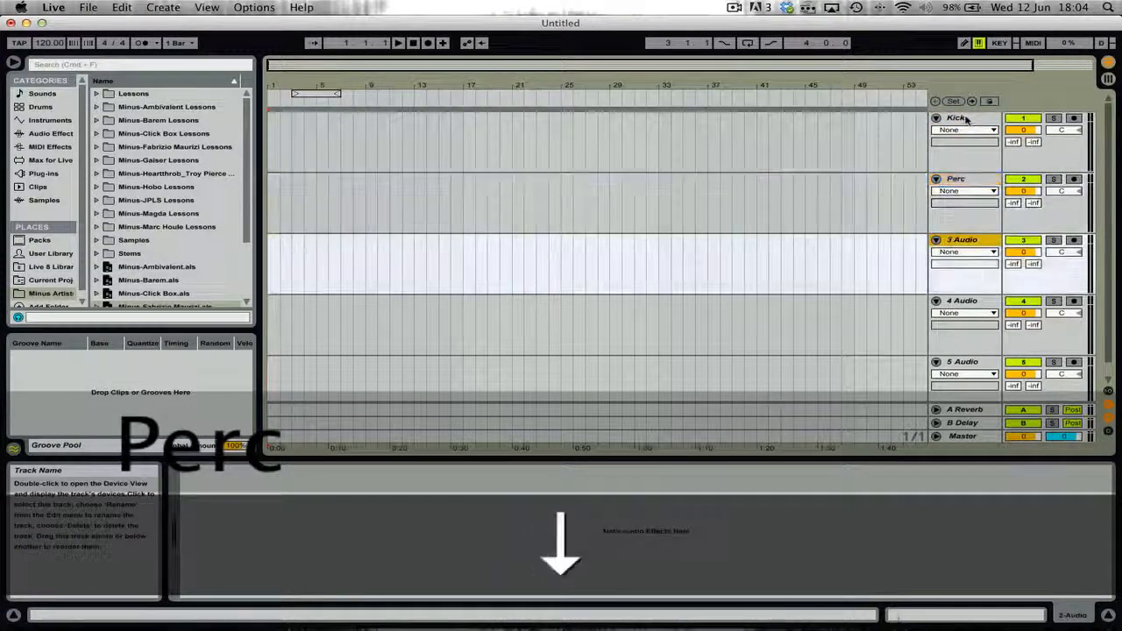
pyautogui.press('super+r')
pyautogui.write('Bass')
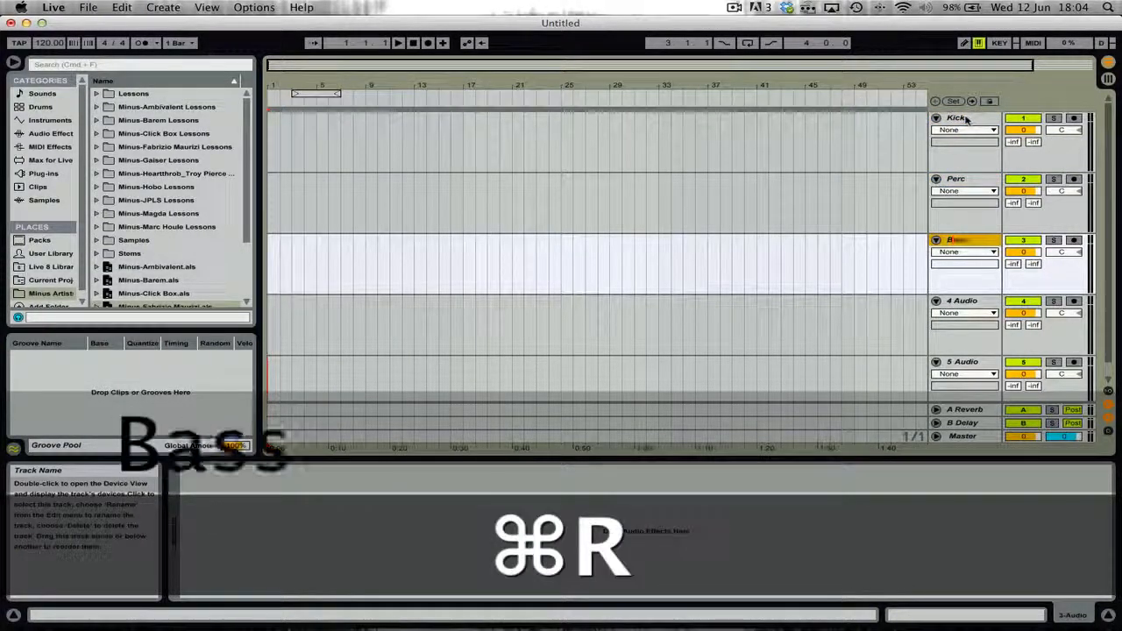
pyautogui.press('Return')
pyautogui.press('Down')
pyautogui.press('super+r')
pyautogui.write('Melod')
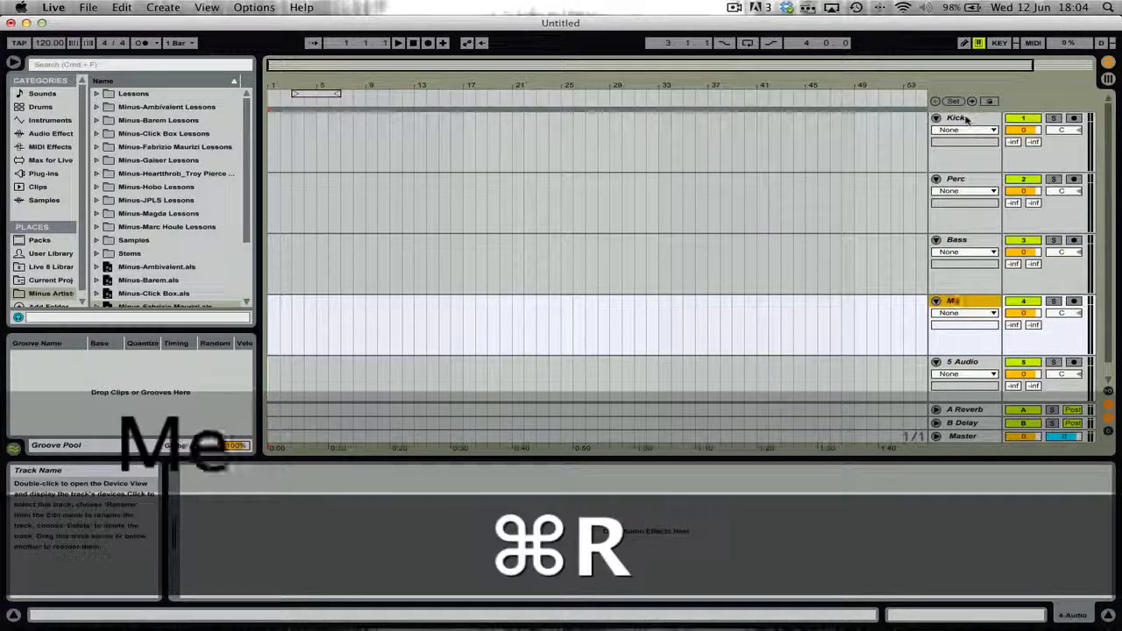
pyautogui.press('Return')
# - Rename the fifth audio track Atmos
pyautogui.press('Down')
pyautogui.press('super+r')
pyautogui.write('Atmos')
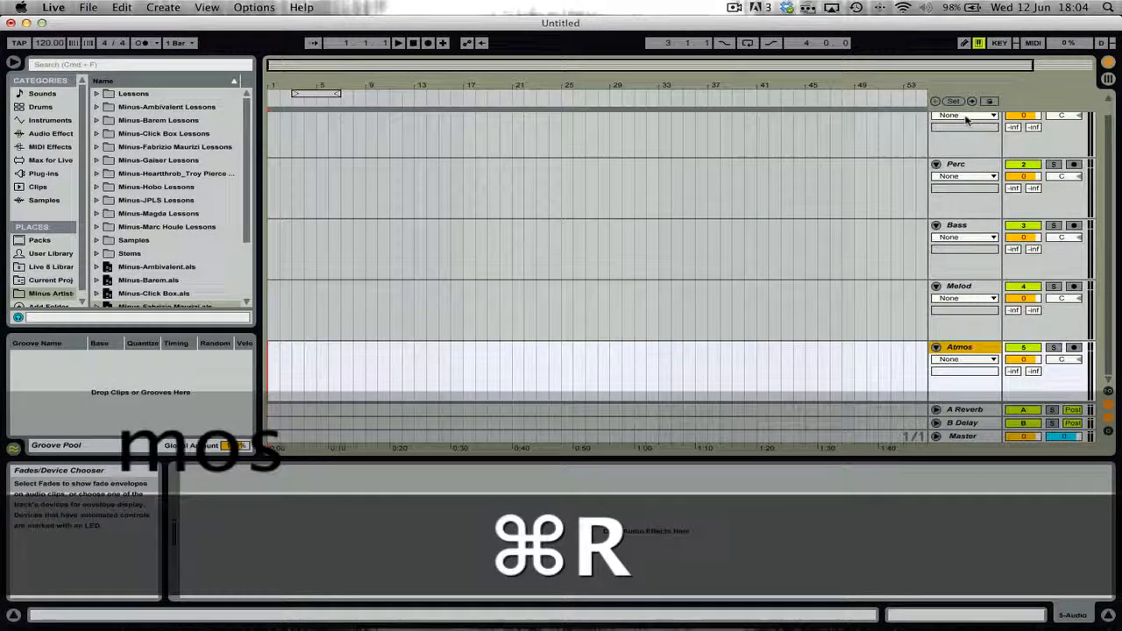
pyautogui.press('Return')
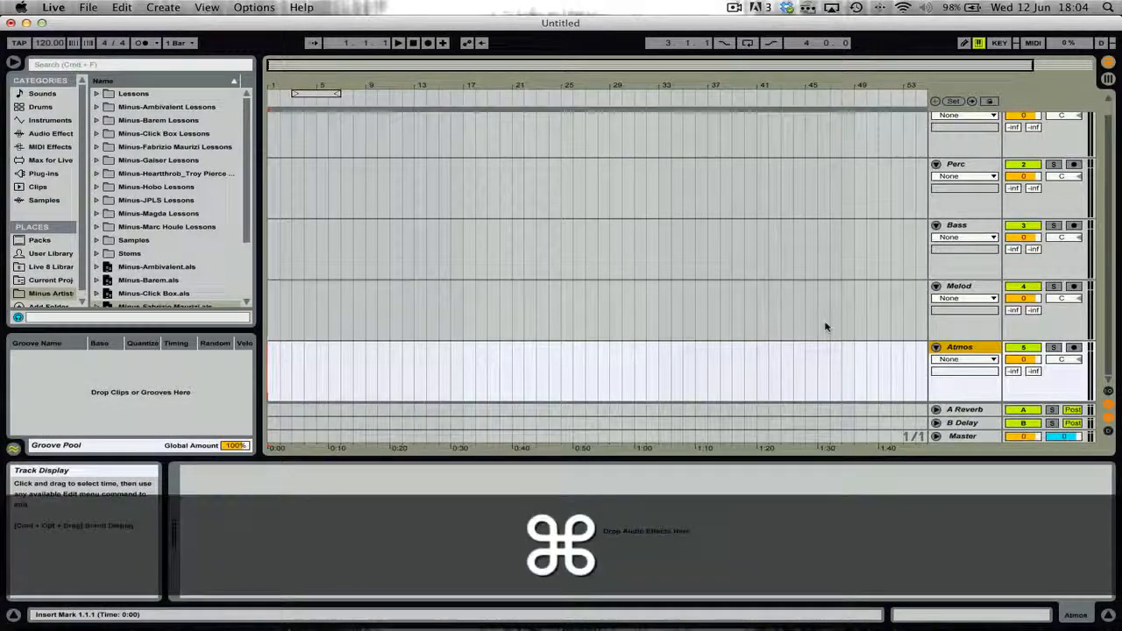
# - Set the tempo of the Live Set to 127 BPM
pyautogui.scroll(1, 488, 321)
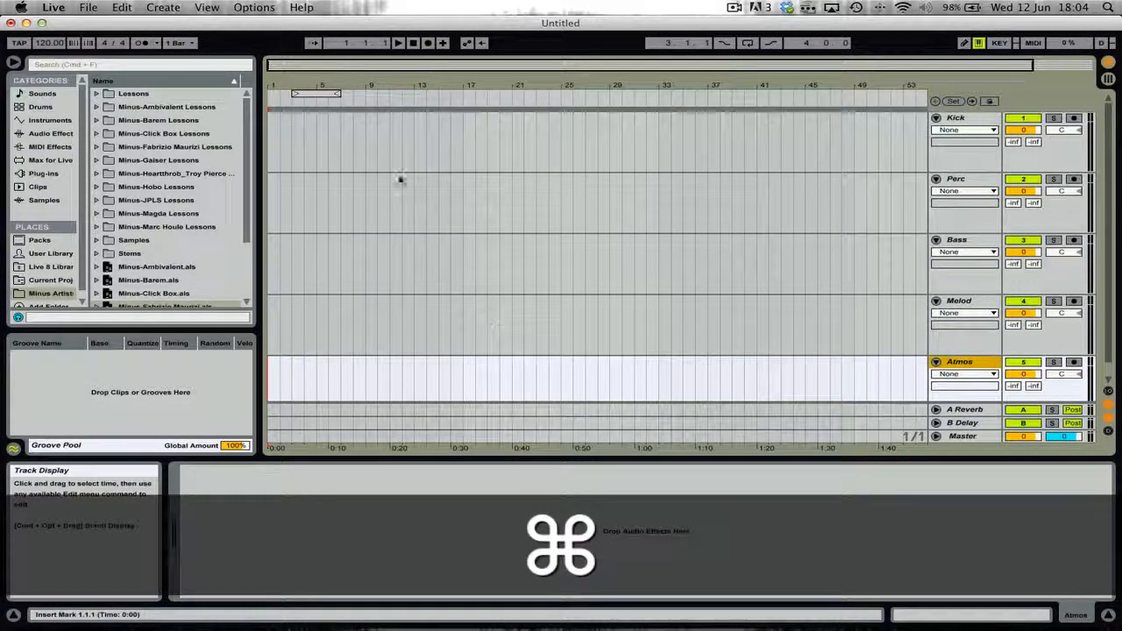
pyautogui.click(46, 45)
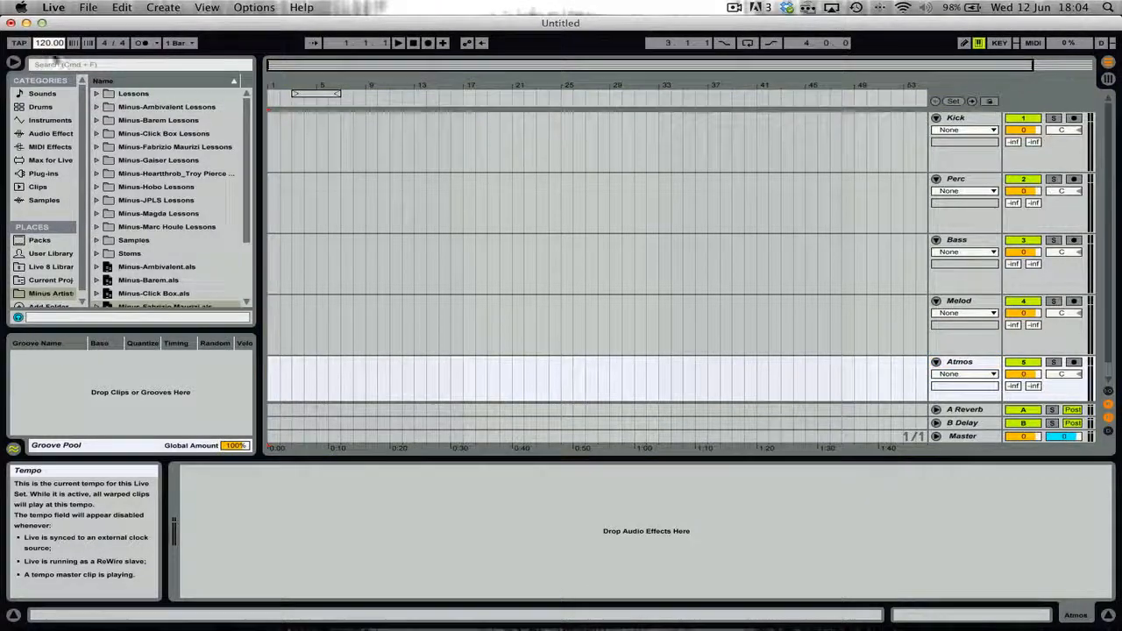
pyautogui.write('127')
pyautogui.press('Return')
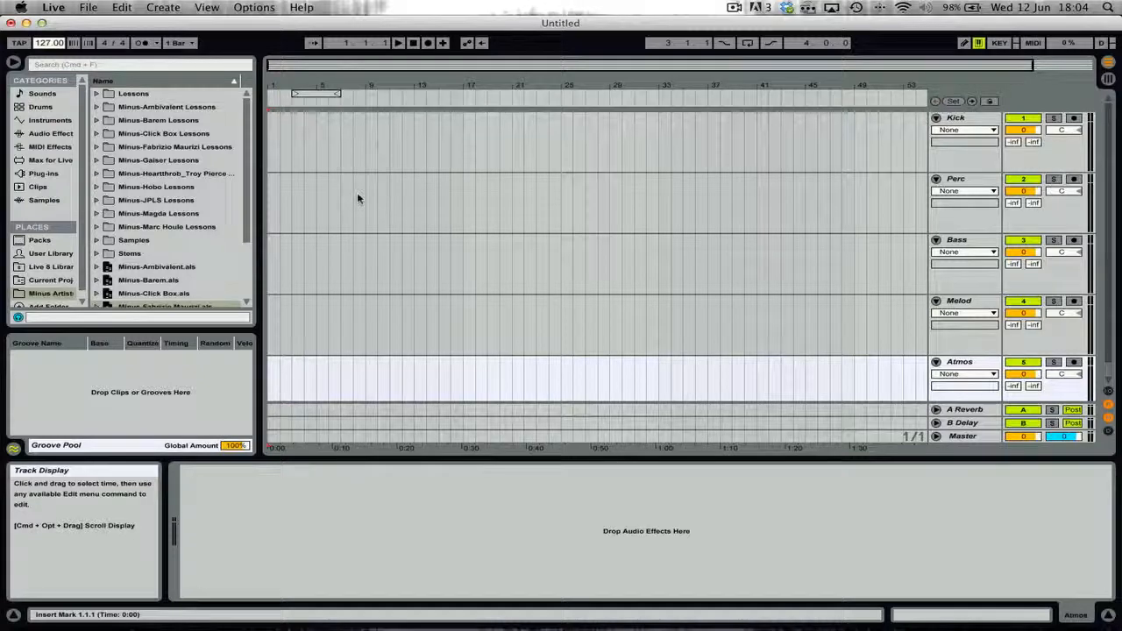
# - Check the Auto-Warp Long Samples setting in the Record Warp Launch preferences and close the preferences
pyautogui.press('super')
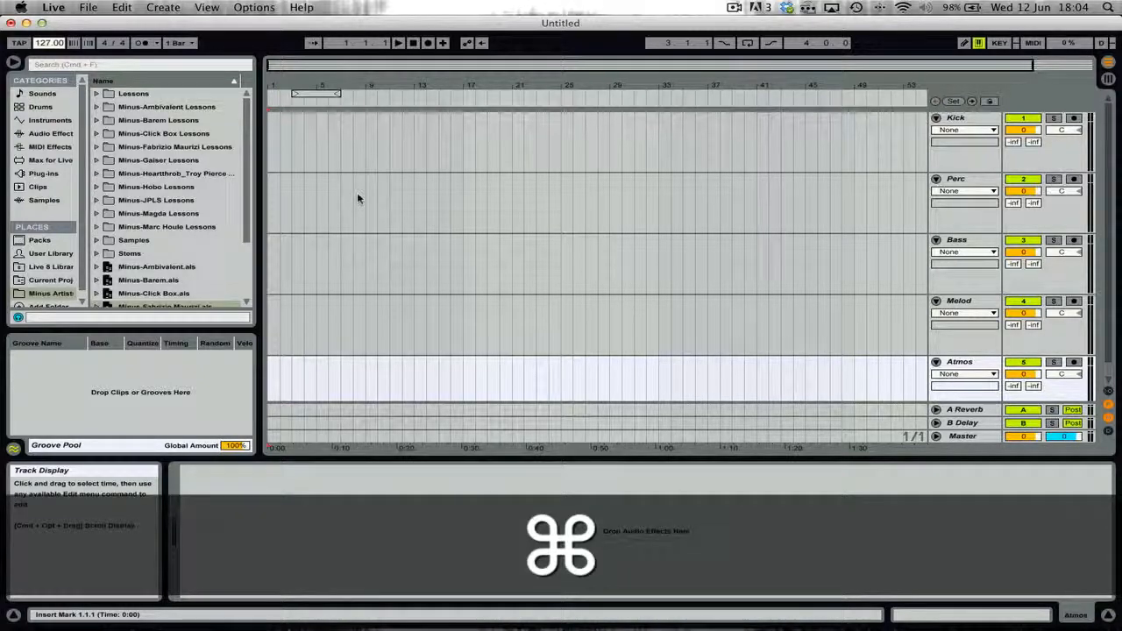
pyautogui.press('super+comma')
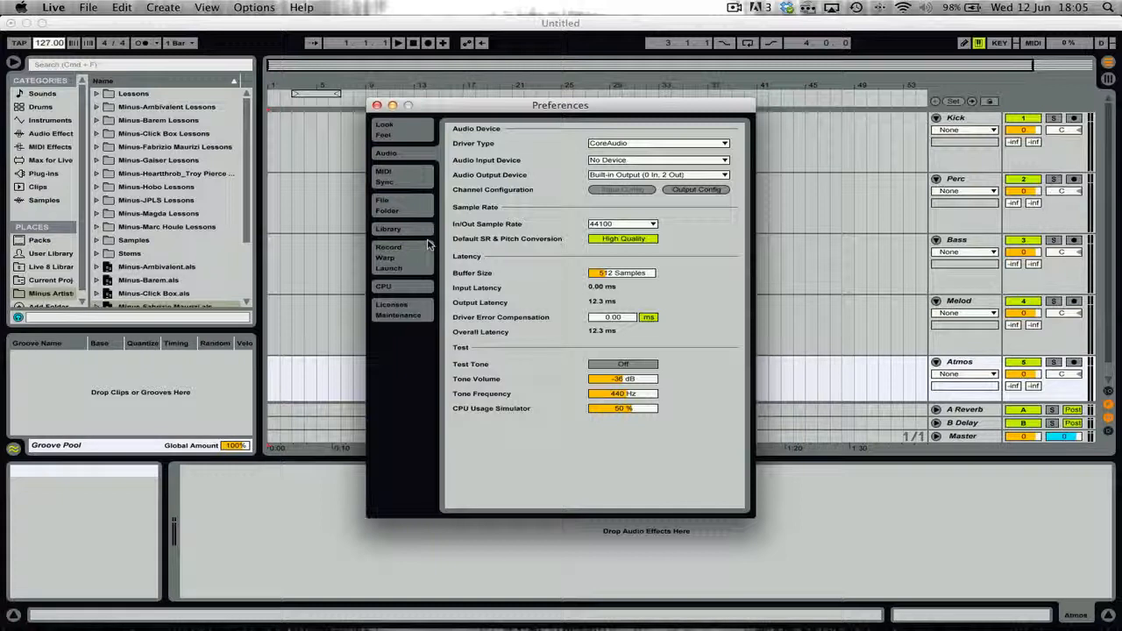
pyautogui.press('super+comma')
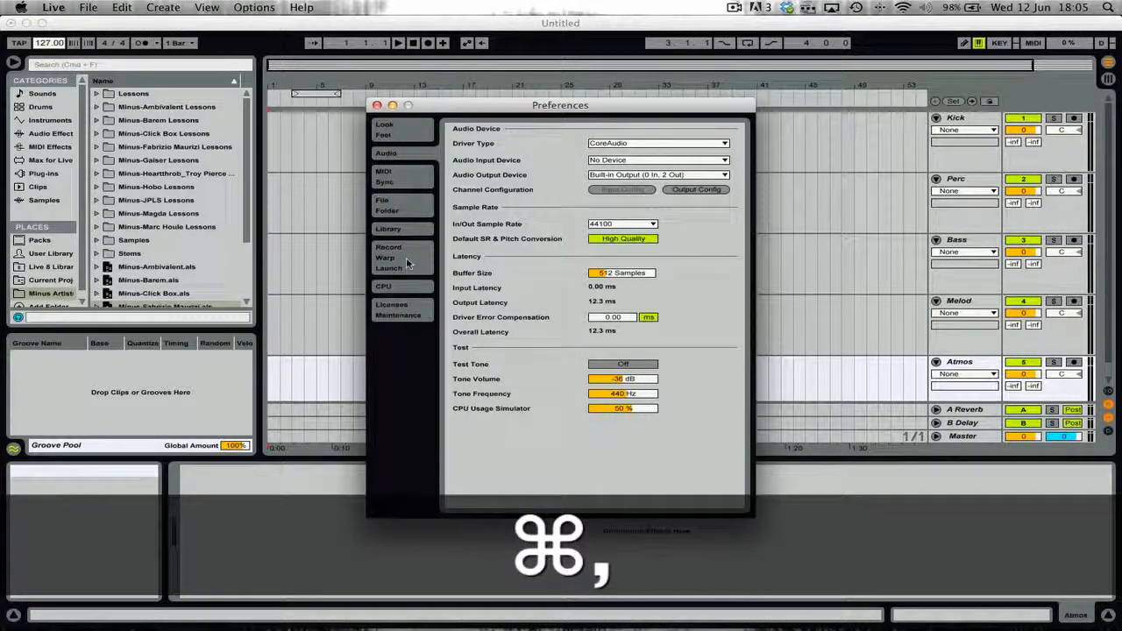
pyautogui.click(412, 252)
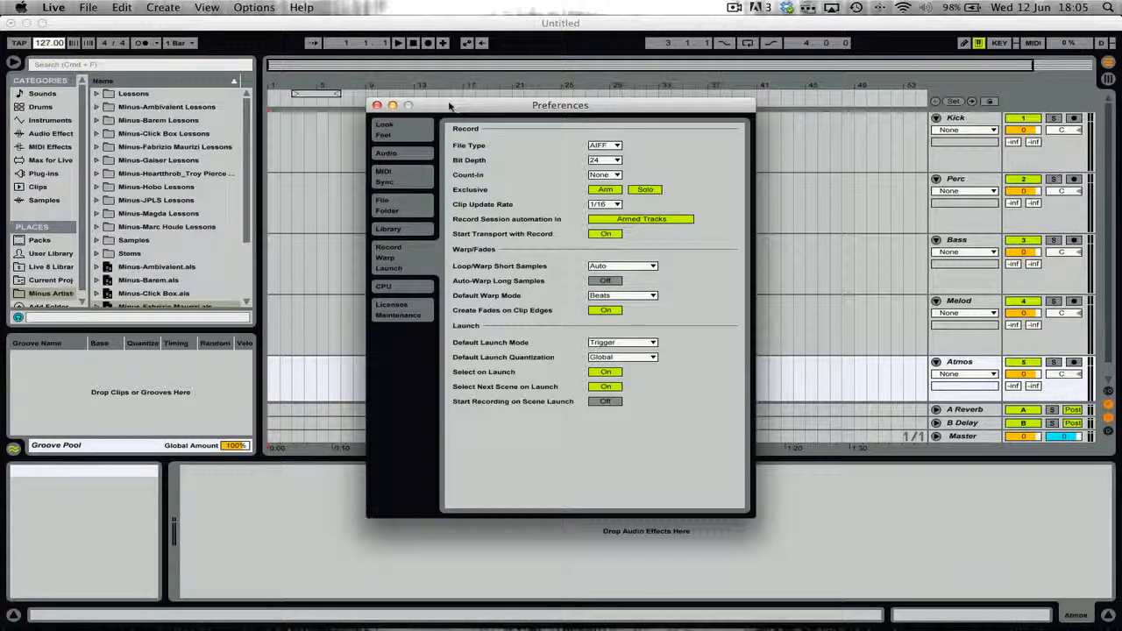
pyautogui.click(376, 105)
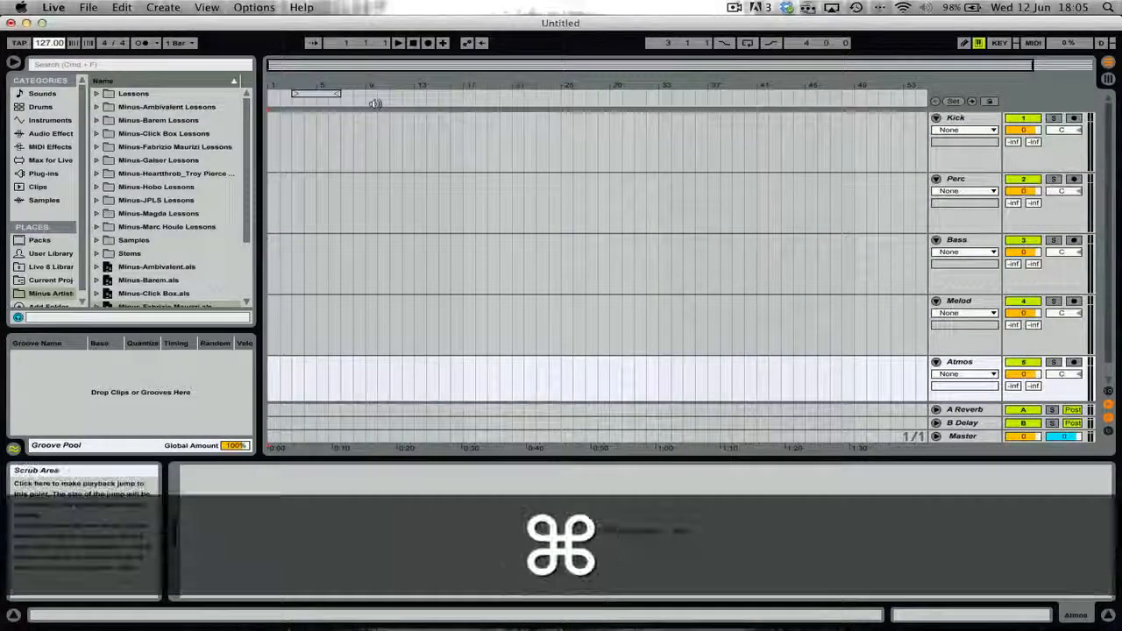
# - Switch to Finder and place Kick.aif and Perc.aif from the Fabrizio Maurizi folder at bar 1 of their matching tracks in Live
pyautogui.press('super+Tab')
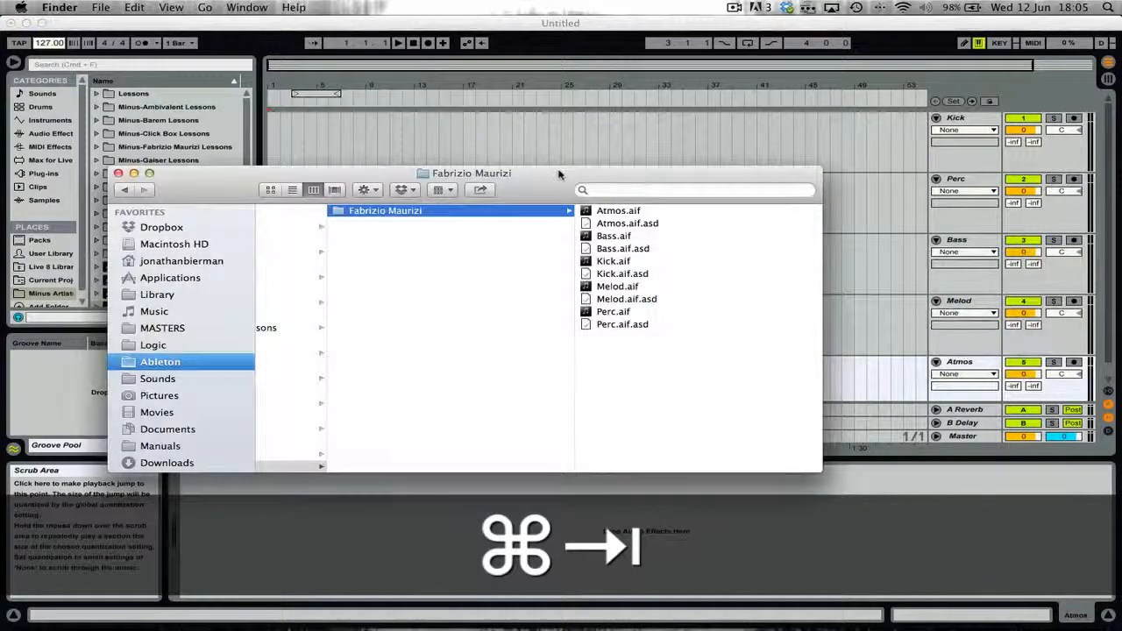
pyautogui.moveTo(562, 171); pyautogui.dragTo(436, 383)
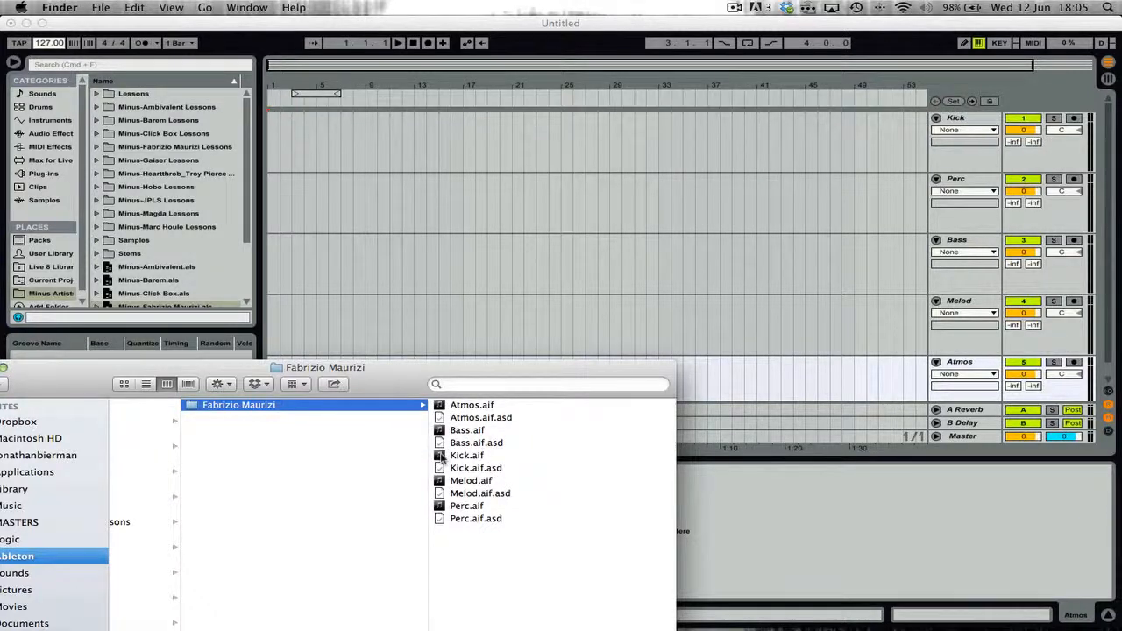
pyautogui.moveTo(436, 460); pyautogui.dragTo(289, 150)
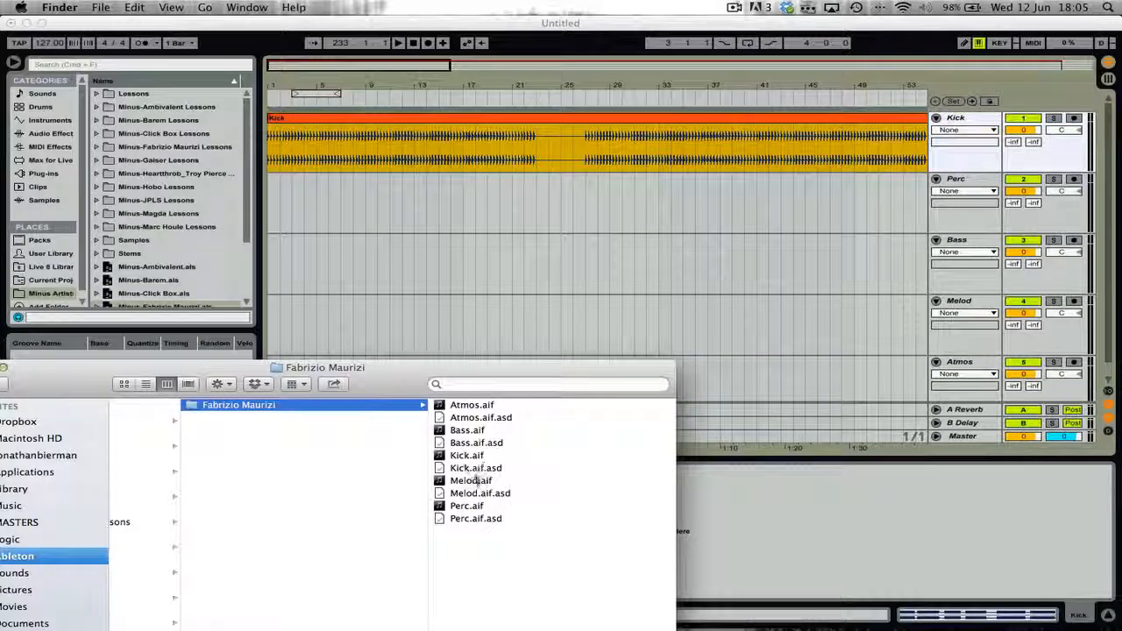
pyautogui.moveTo(441, 508); pyautogui.dragTo(289, 207)
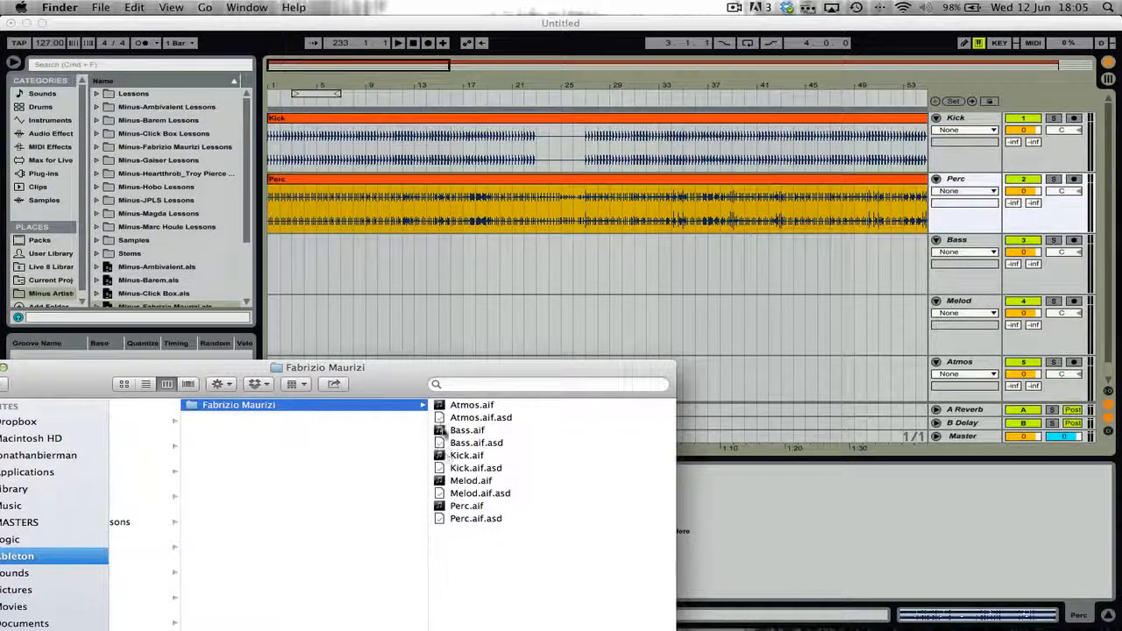
# - Place Bass.aif, Melod.aif and Atmos.aif from Finder at bar 1 of their matching tracks in Live
pyautogui.moveTo(458, 430); pyautogui.dragTo(273, 275)
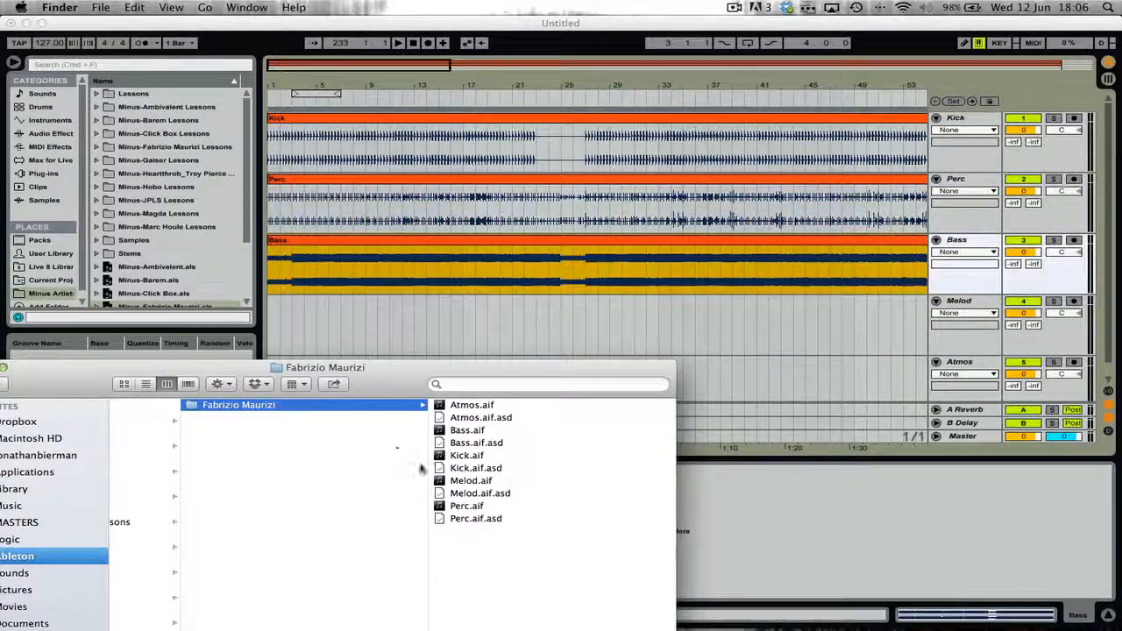
pyautogui.moveTo(445, 487); pyautogui.dragTo(279, 318)
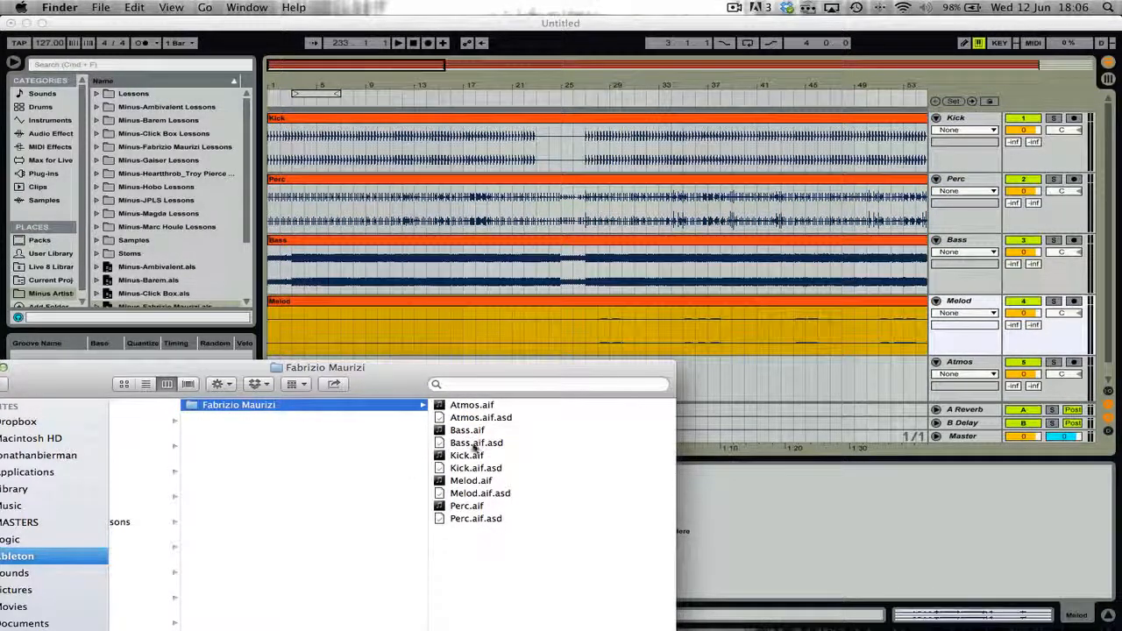
pyautogui.moveTo(446, 348); pyautogui.dragTo(301, 376)
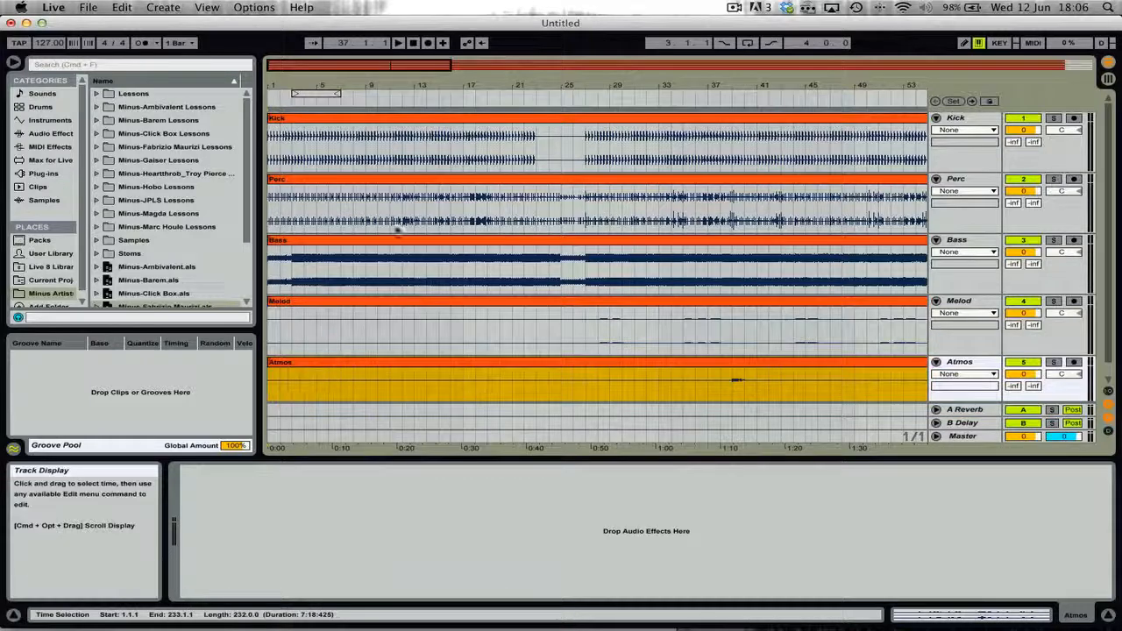
# - Play the arrangement from the beginning and examine the start of the Kick clip's waveform in the sample editor
pyautogui.moveTo(574, 82); pyautogui.dragTo(572, 18)
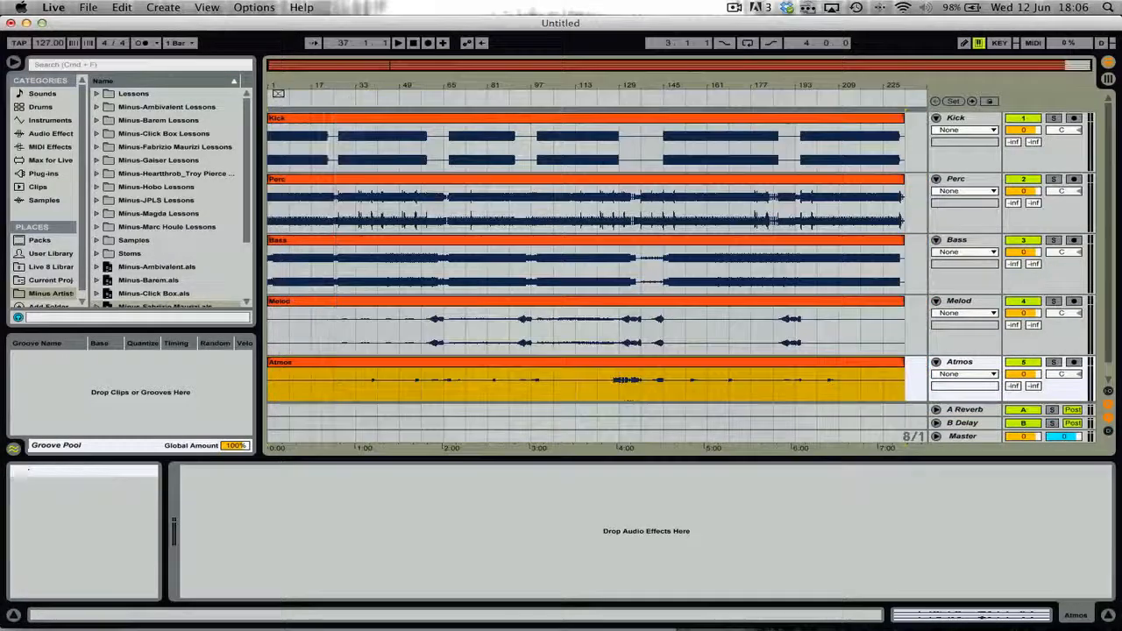
pyautogui.click(294, 119)
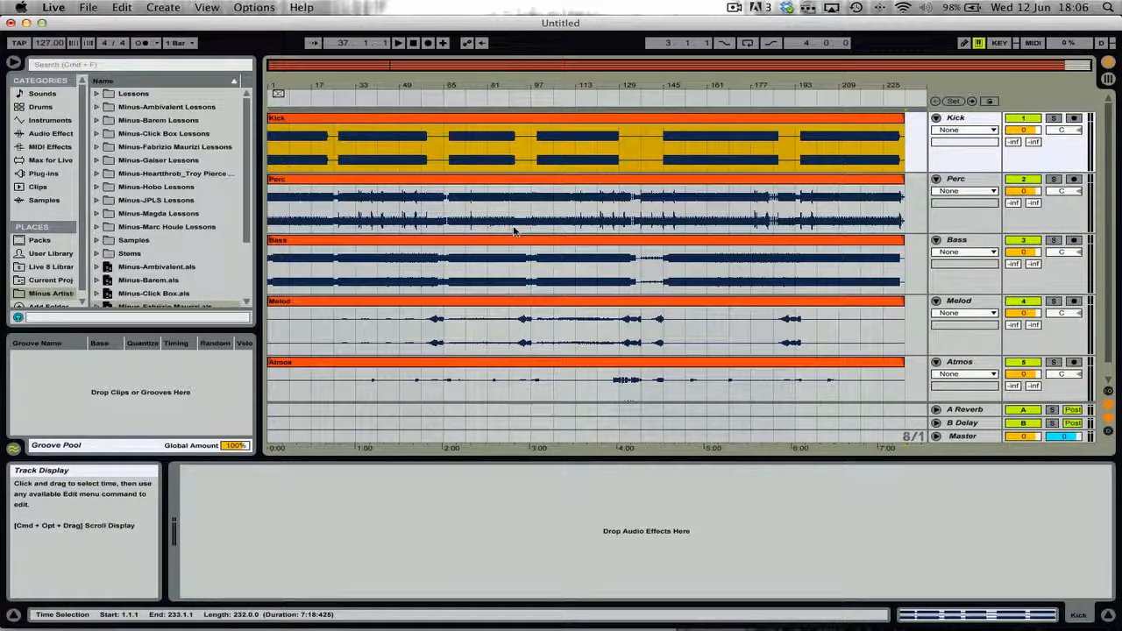
pyautogui.press('space')
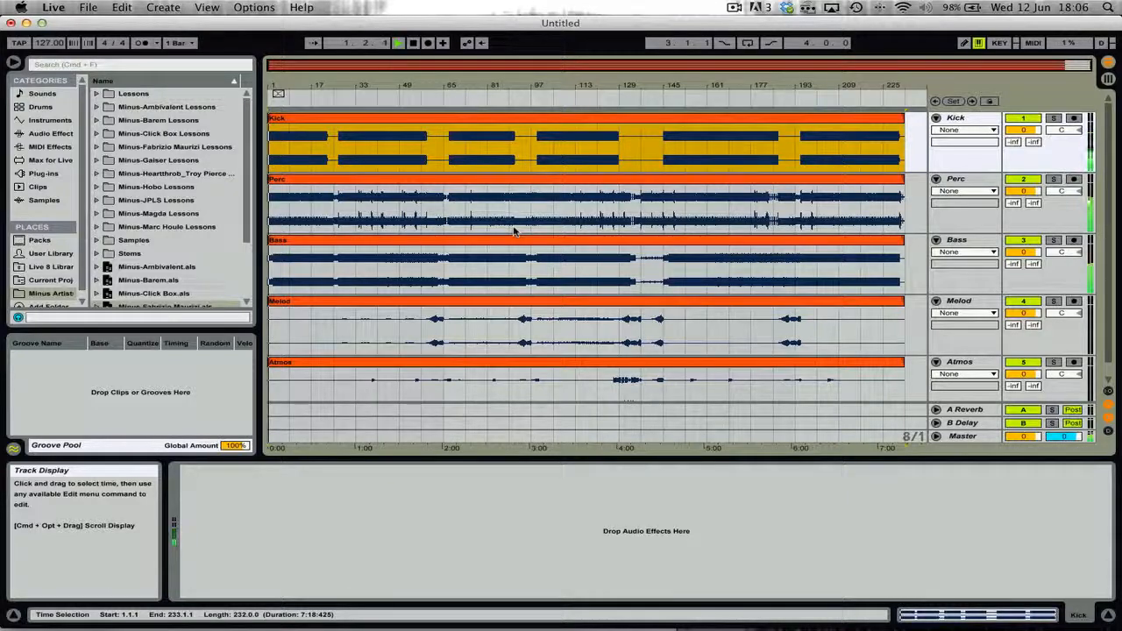
pyautogui.moveTo(277, 85); pyautogui.dragTo(285, 123)
pyautogui.doubleClick(285, 123)
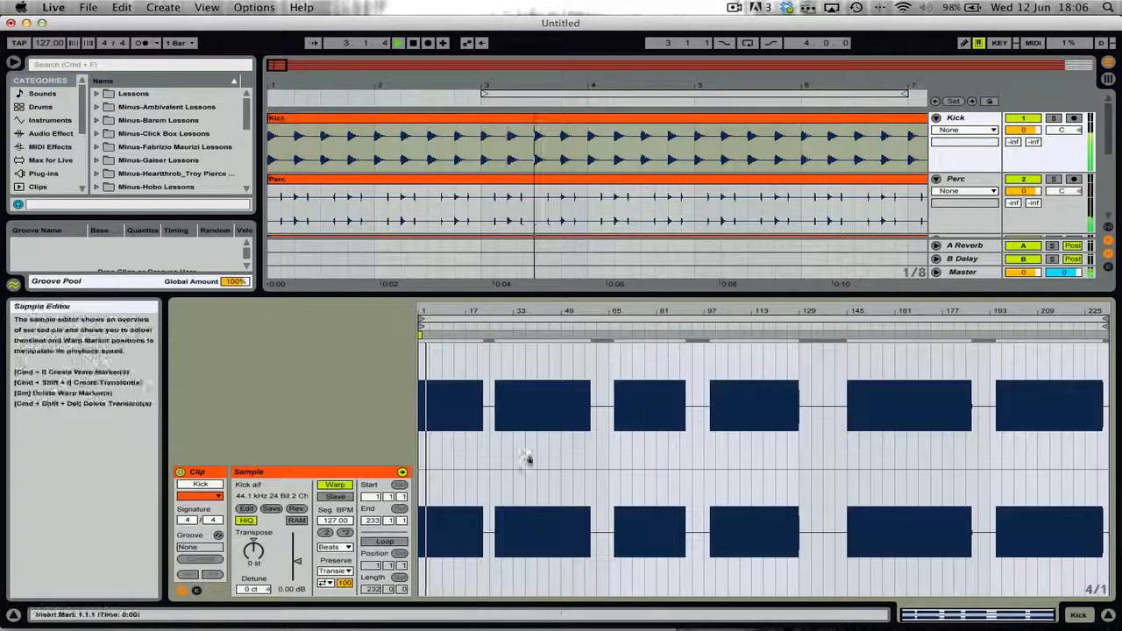
pyautogui.moveTo(424, 309); pyautogui.dragTo(425, 407)
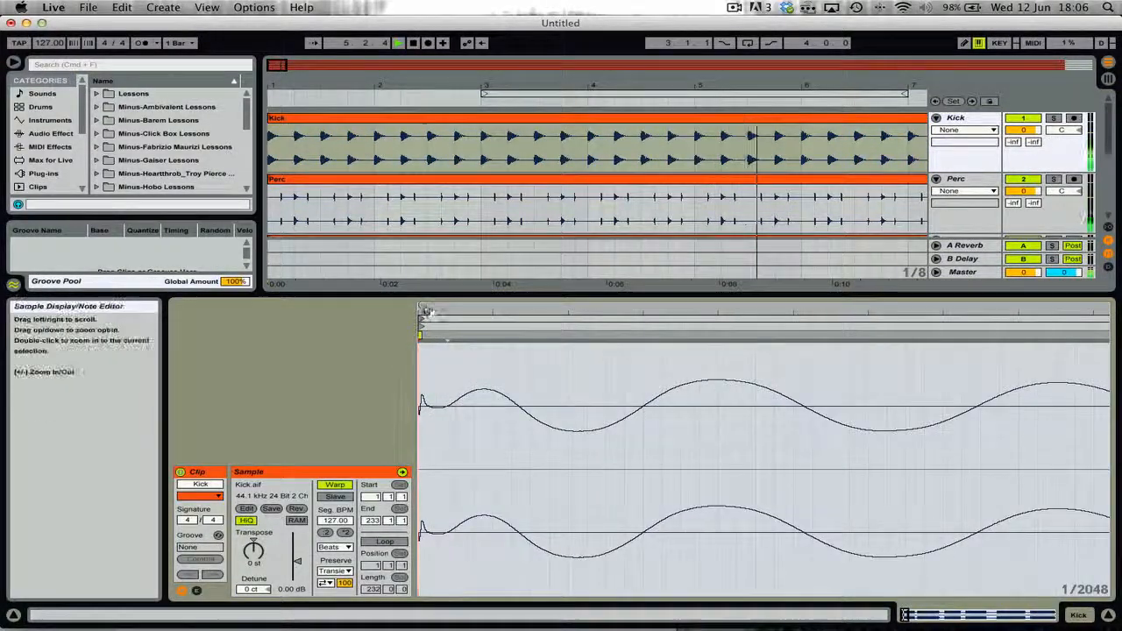
pyautogui.moveTo(425, 313); pyautogui.dragTo(424, 245)
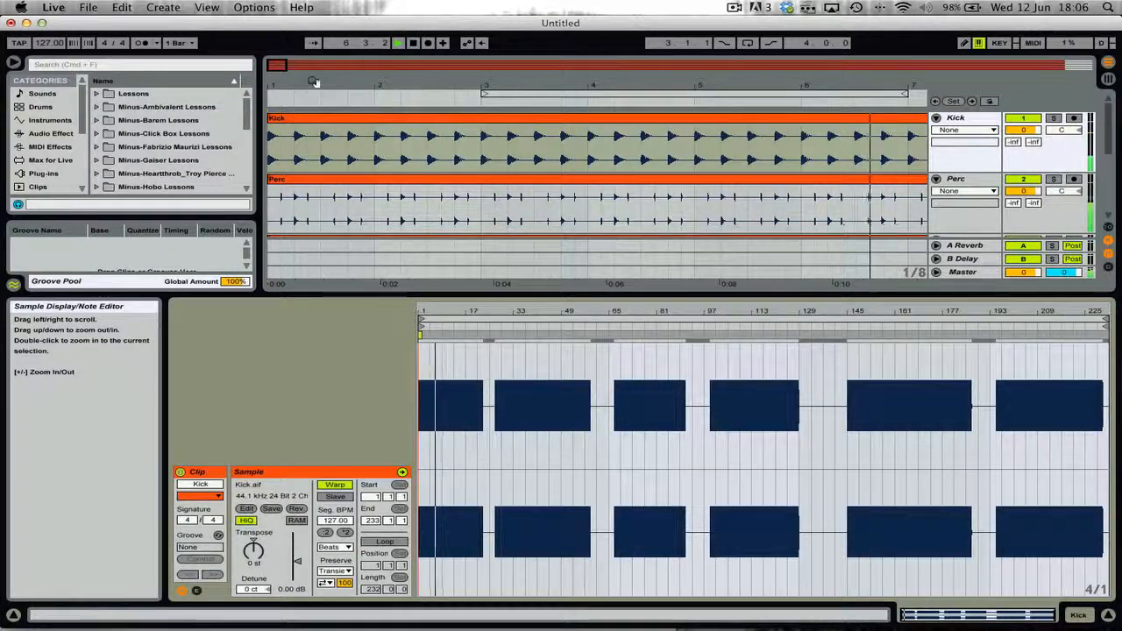
# - View the Perc clip's waveform and hide the detail view to show all five tracks
pyautogui.click(365, 179)
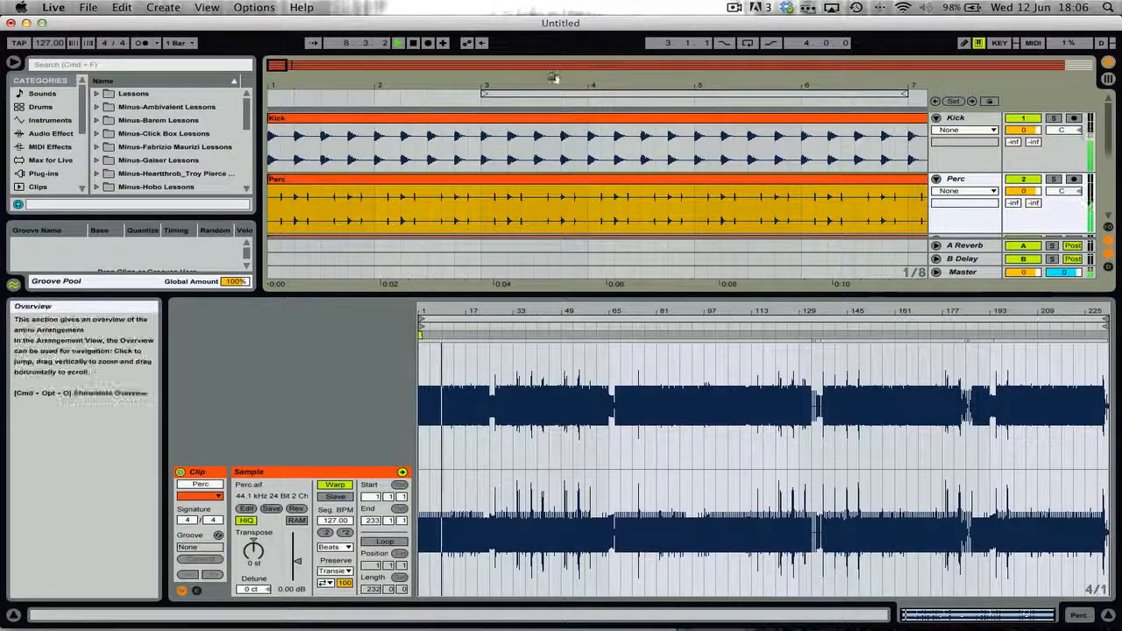
pyautogui.moveTo(303, 91); pyautogui.dragTo(298, 81)
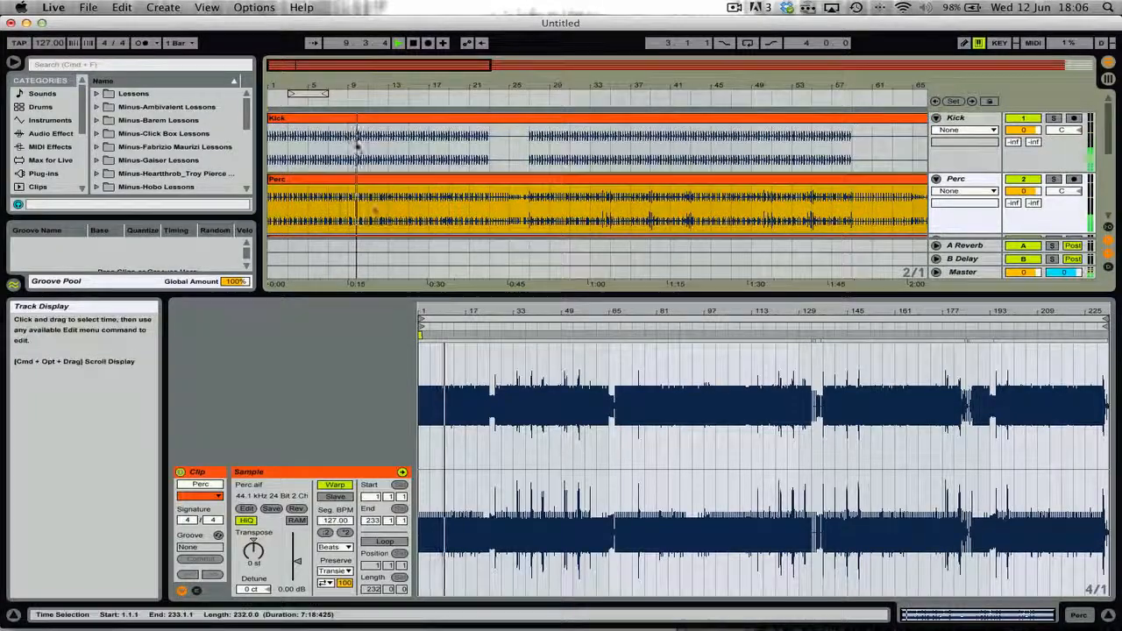
pyautogui.press('super+alt+l')
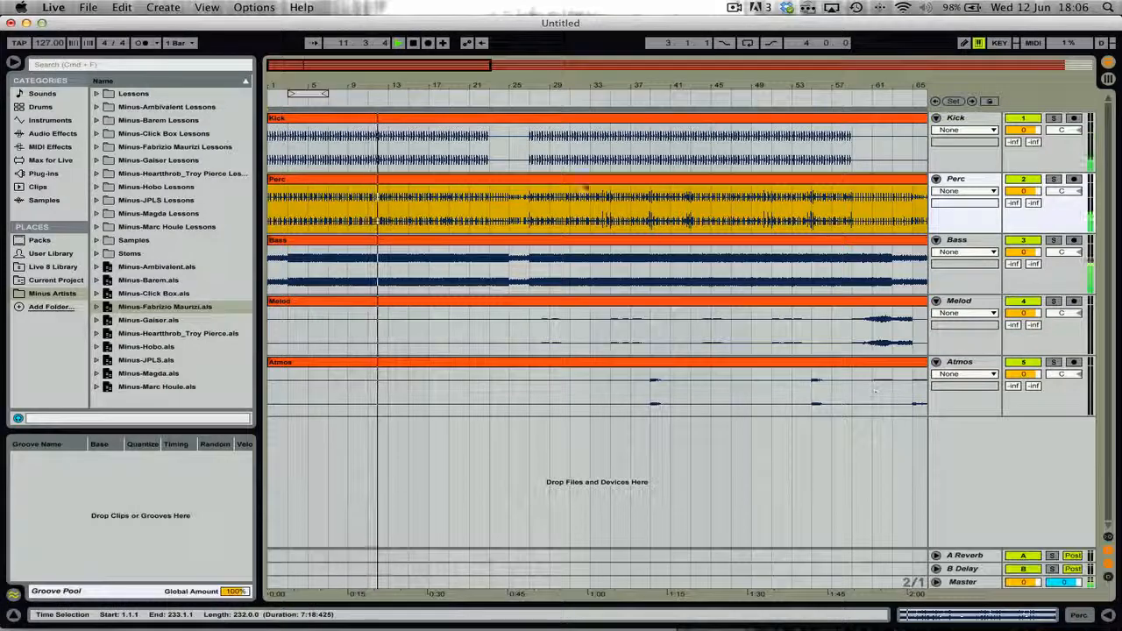
# - Audition the arrangement from bar 27, about bar 37 and bar 59, then stop playback with the whole song in view
pyautogui.click(529, 144)
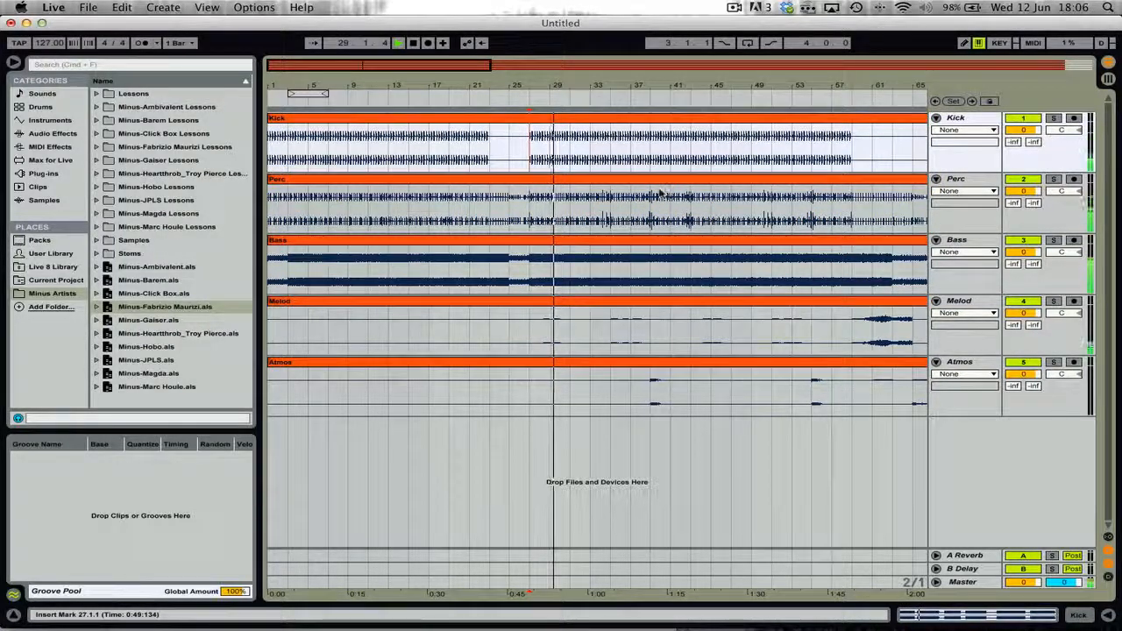
pyautogui.click(633, 139)
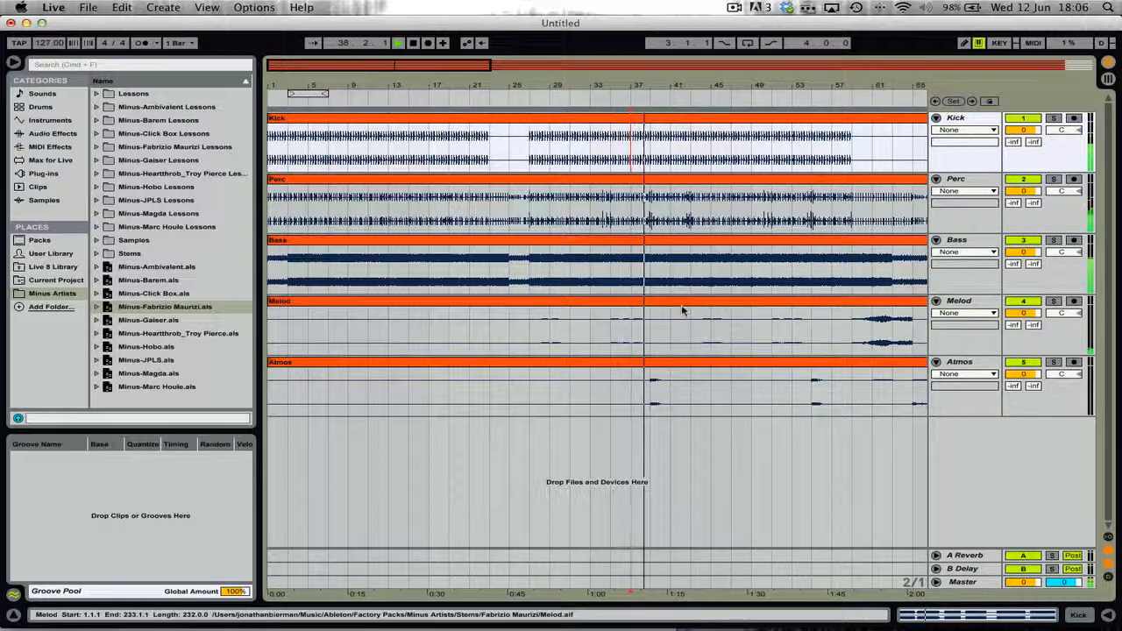
pyautogui.click(852, 330)
pyautogui.hscroll(10, 678, 291)
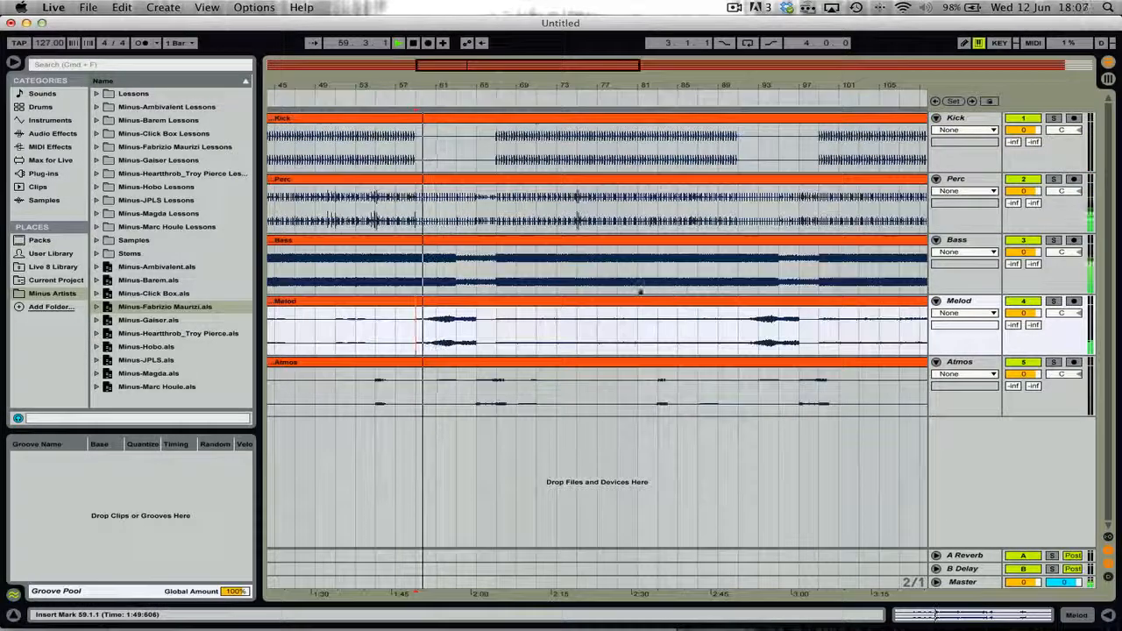
pyautogui.doubleClick(532, 83)
pyautogui.press('space')
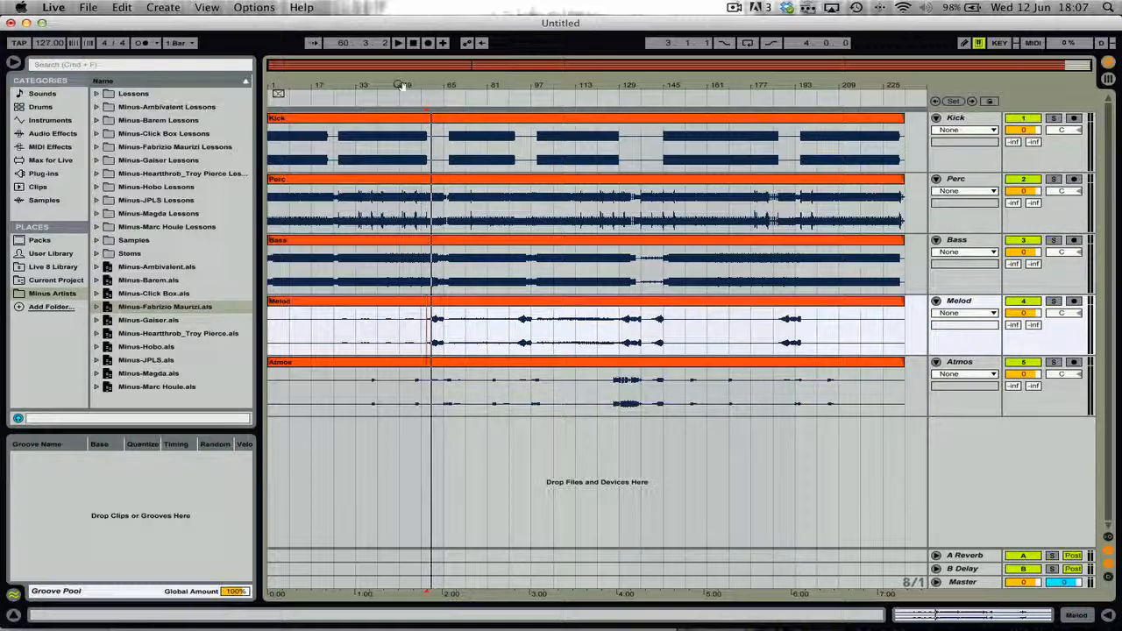
# - Split the clips on all five tracks at bars 17, 33, 49 and 65
pyautogui.moveTo(321, 84)
pyautogui.mouseDown()
pyautogui.moveTo(329, 96)
pyautogui.moveTo(325, 85)
pyautogui.mouseUp()
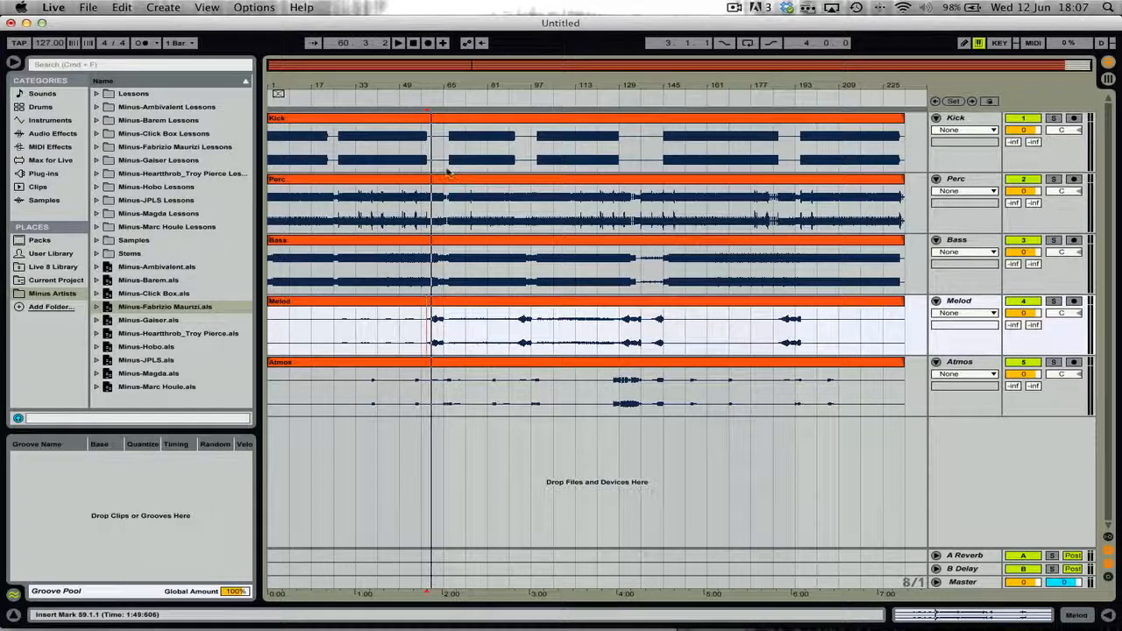
pyautogui.moveTo(309, 137); pyautogui.dragTo(348, 394)
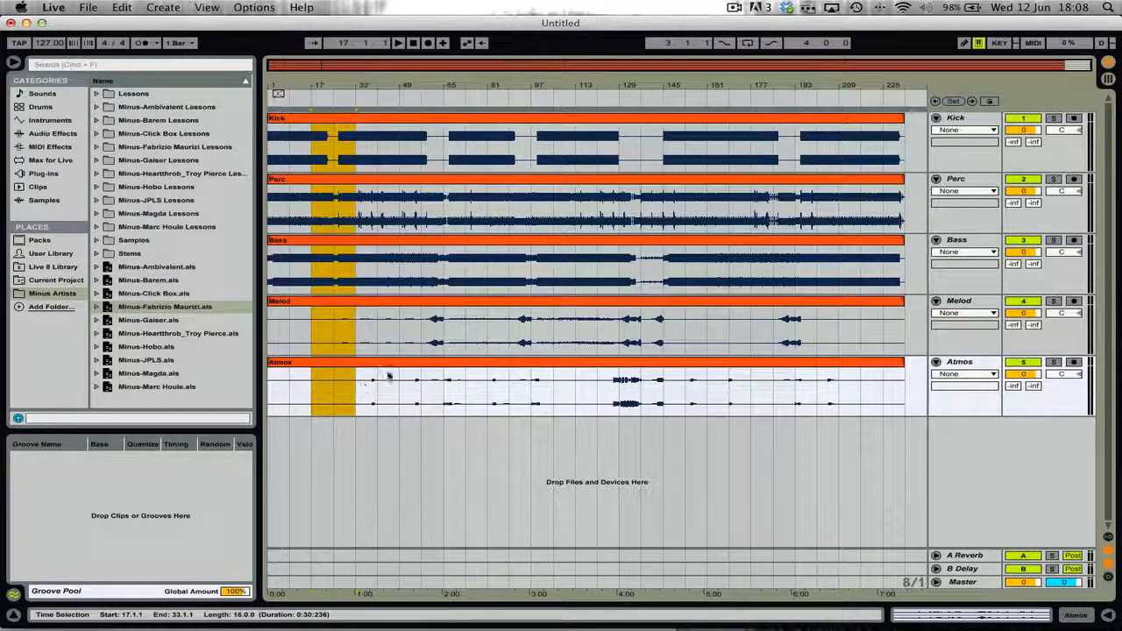
pyautogui.press('super+e')
pyautogui.moveTo(399, 133); pyautogui.dragTo(441, 386)
pyautogui.press('super+e')
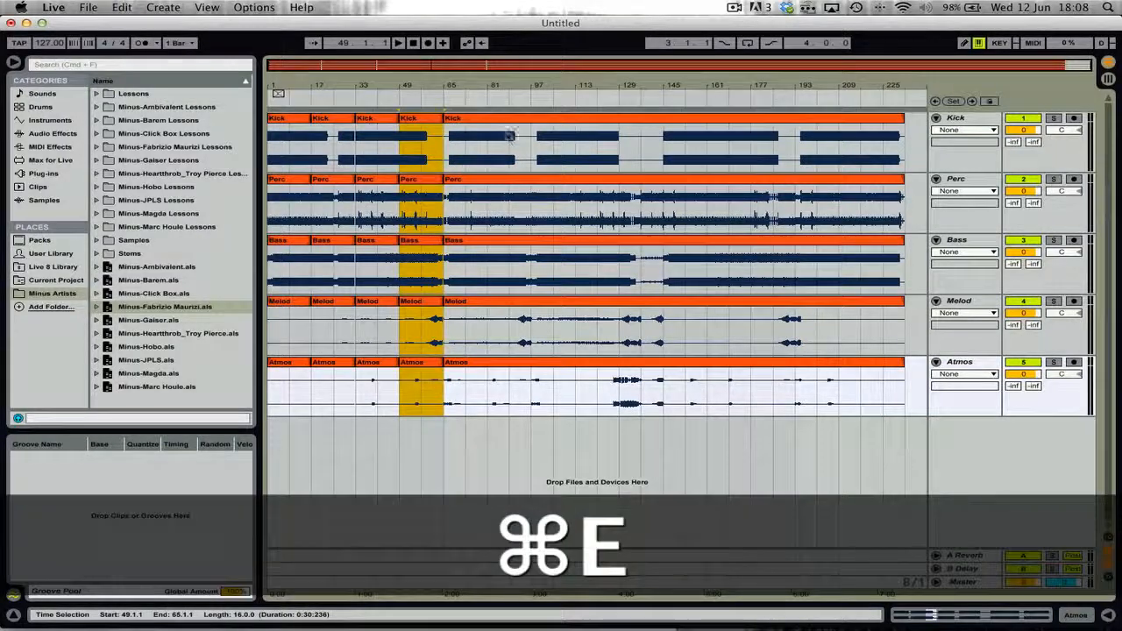
# - Undo the accidental move of the Kick clip and split the clips on all five tracks at bars 81 and 97
pyautogui.moveTo(490, 120); pyautogui.dragTo(528, 284)
pyautogui.press('super+z')
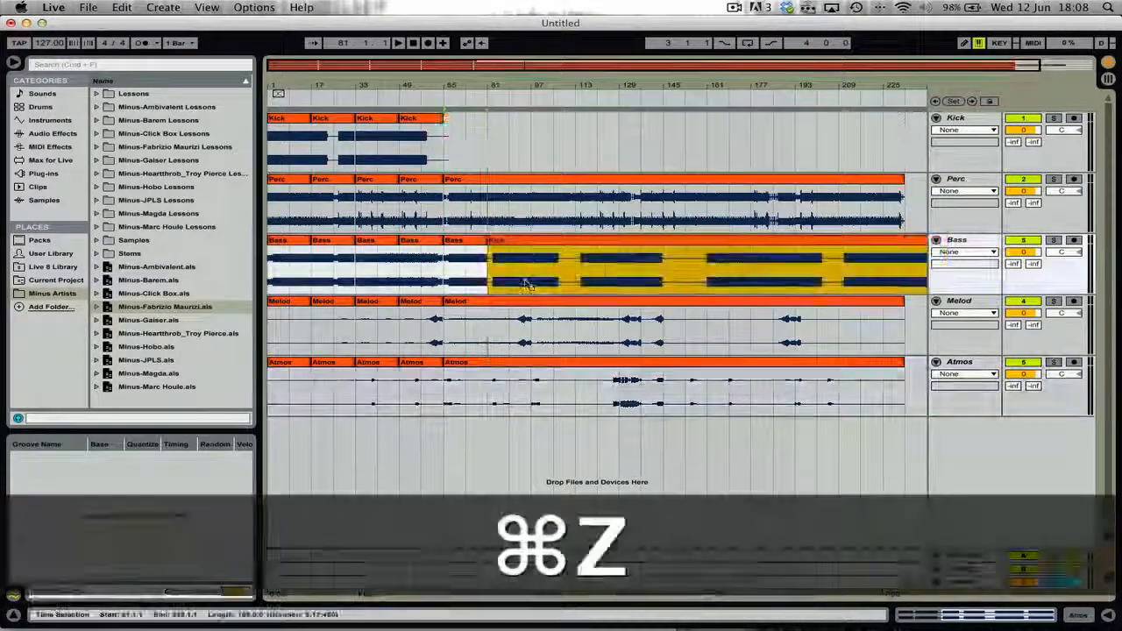
pyautogui.moveTo(509, 148); pyautogui.dragTo(529, 375)
pyautogui.press('super+e')
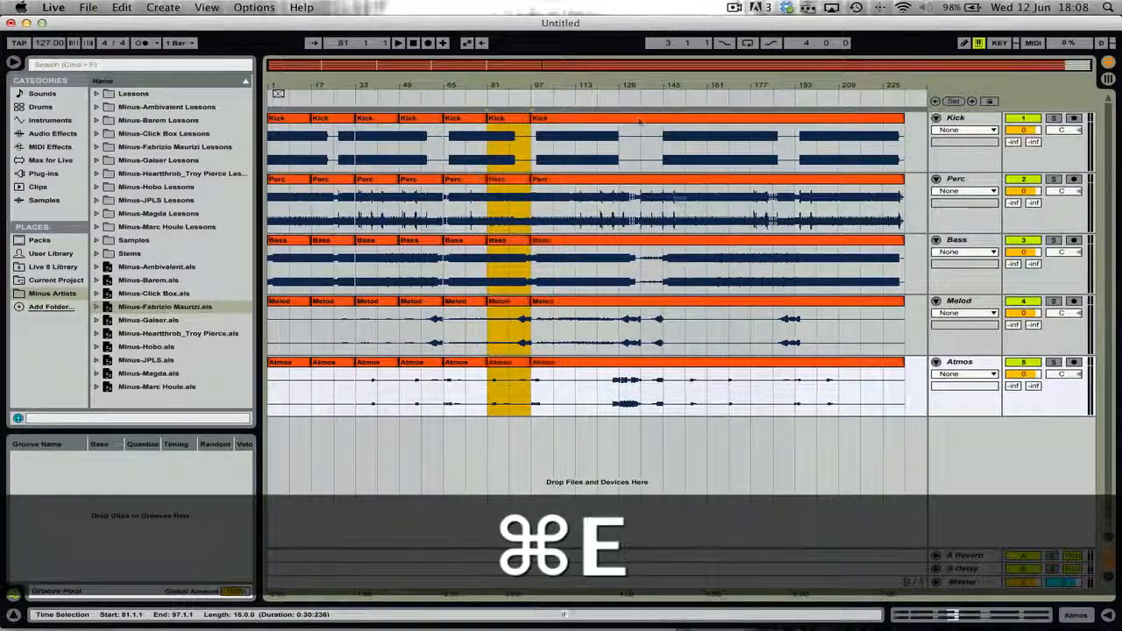
# - Split the clips on all five tracks into 16-bar sections at bars 113, 129, 145, 161, 177, 193, 209 and 225
pyautogui.moveTo(576, 130); pyautogui.dragTo(624, 399)
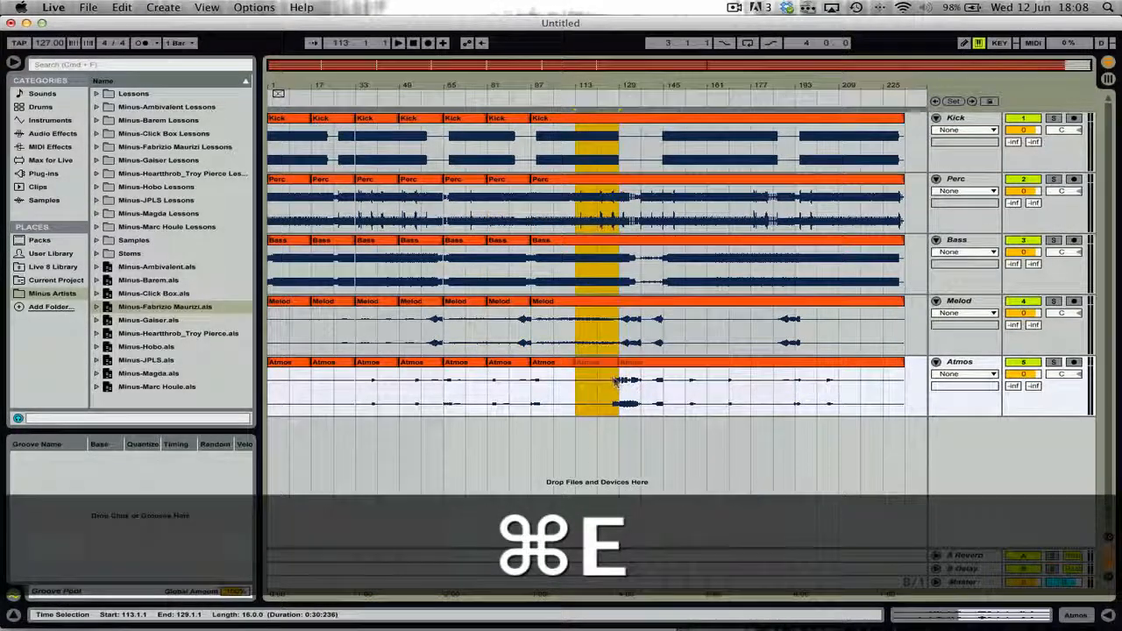
pyautogui.press('super+e')
pyautogui.moveTo(673, 149); pyautogui.dragTo(699, 416)
pyautogui.press('super+e')
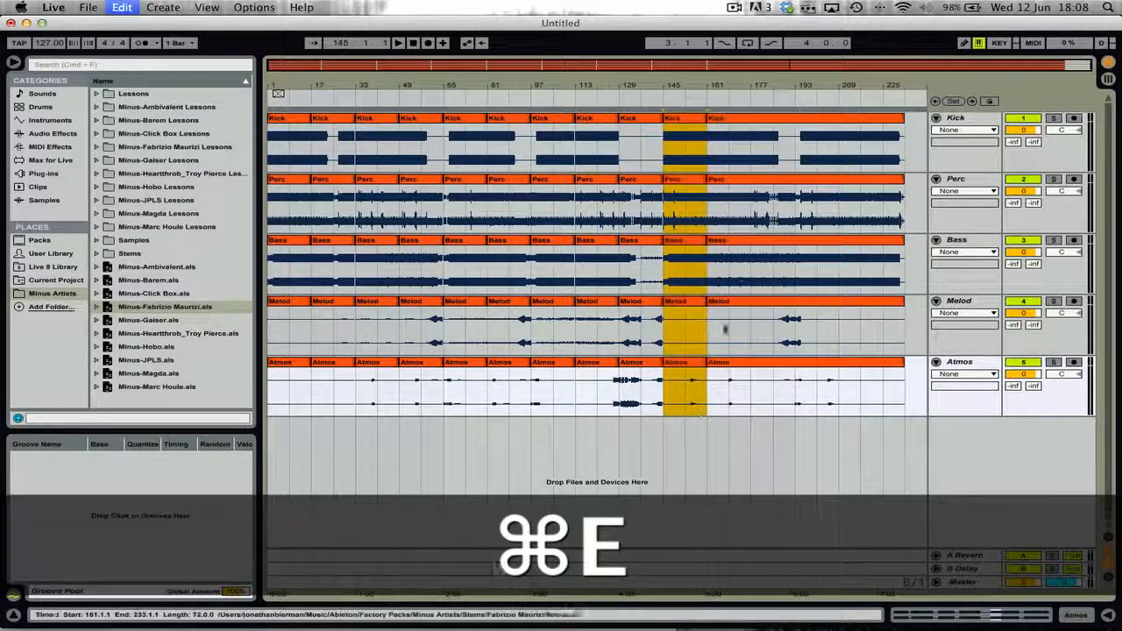
pyautogui.moveTo(754, 133); pyautogui.dragTo(781, 399)
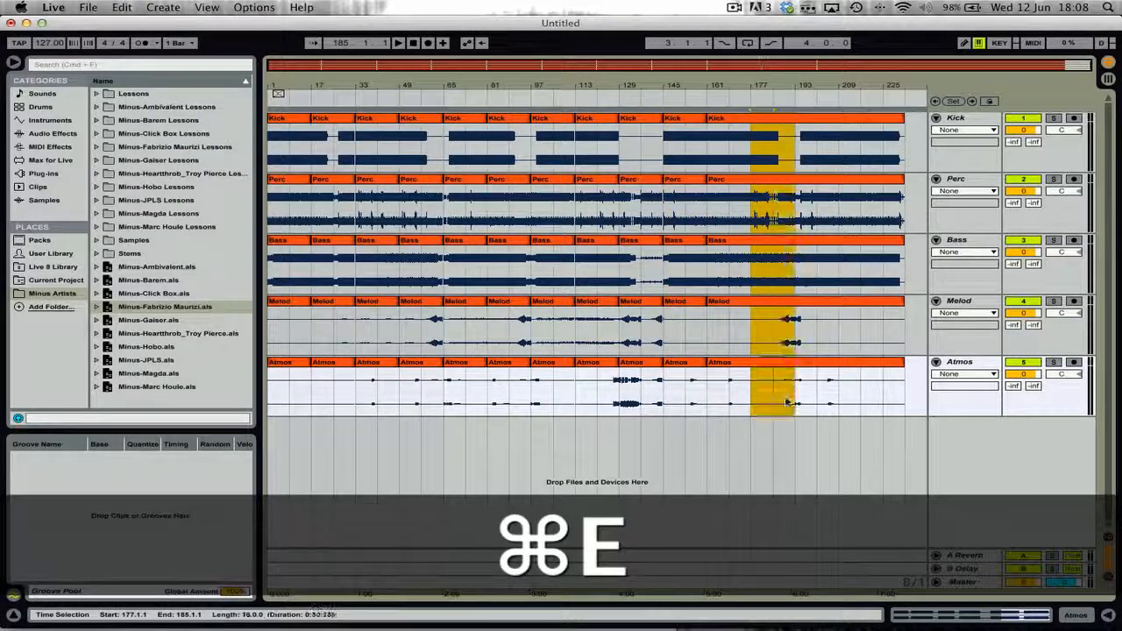
pyautogui.press('super+e')
pyautogui.moveTo(842, 131); pyautogui.dragTo(877, 403)
pyautogui.press('super+e')
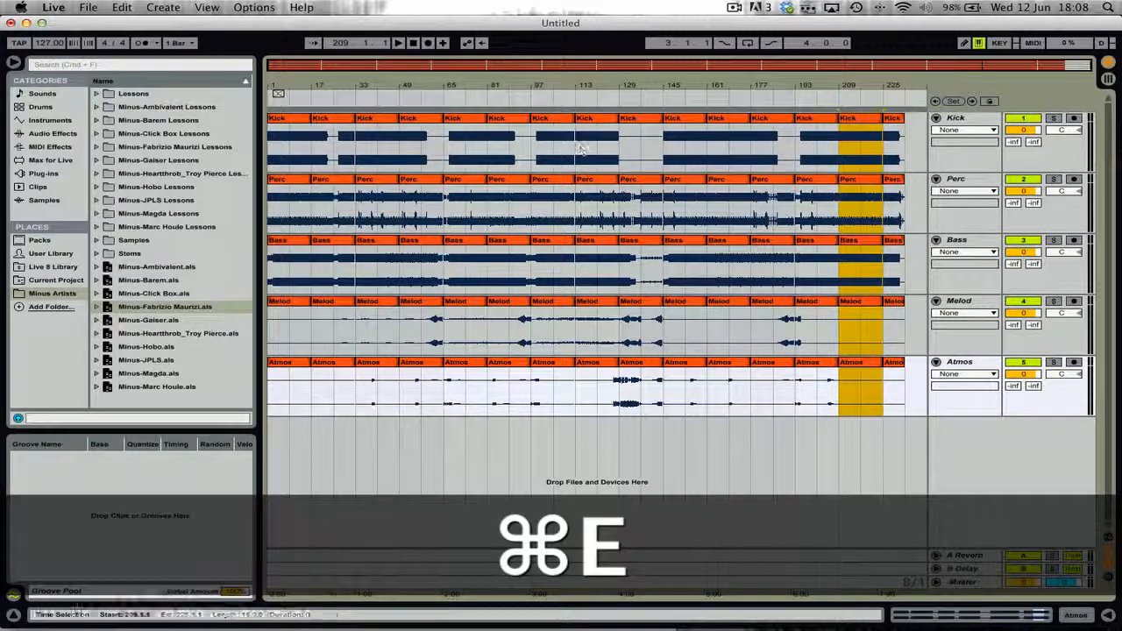
# - Loop the current region of the Kick clips at bars 17–33 and bars 1–17
pyautogui.click(279, 118)
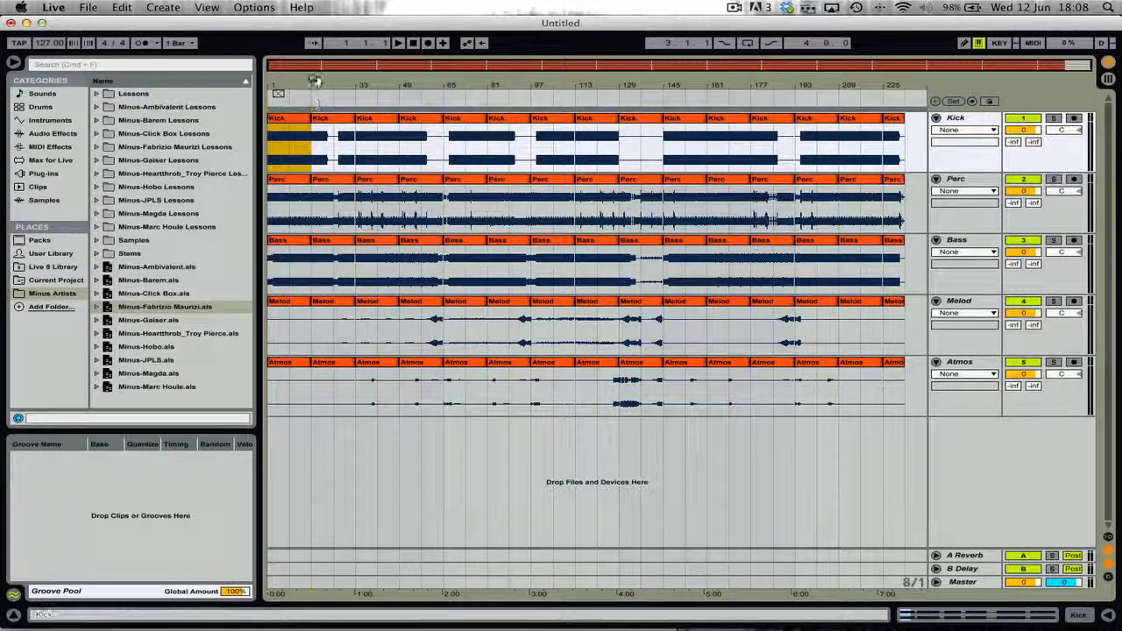
pyautogui.click(334, 123)
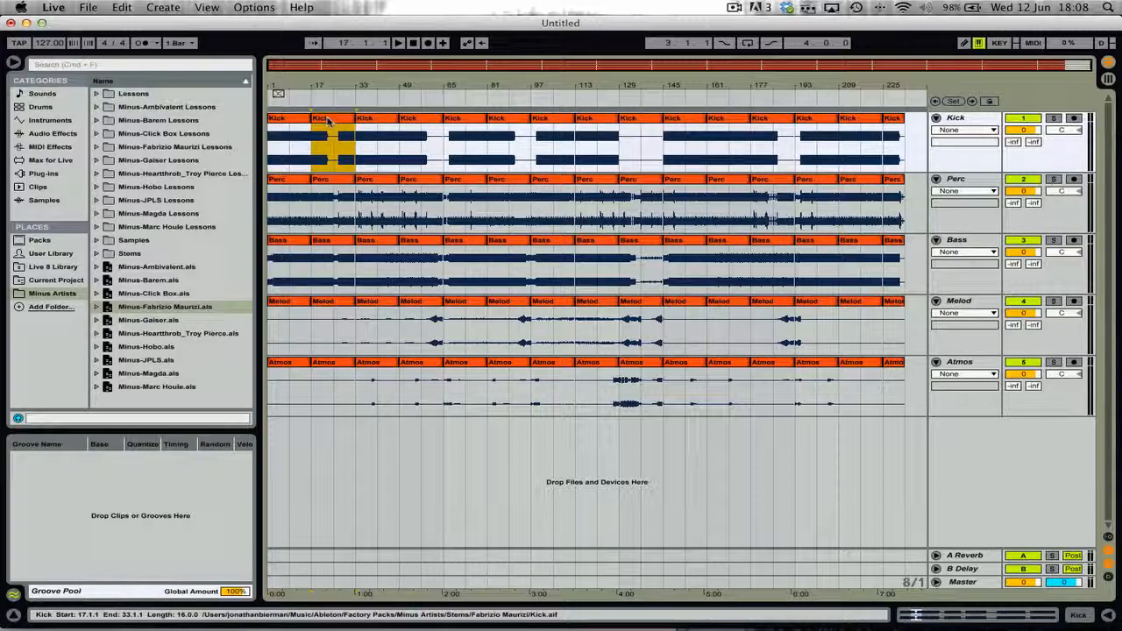
pyautogui.doubleClick(343, 121)
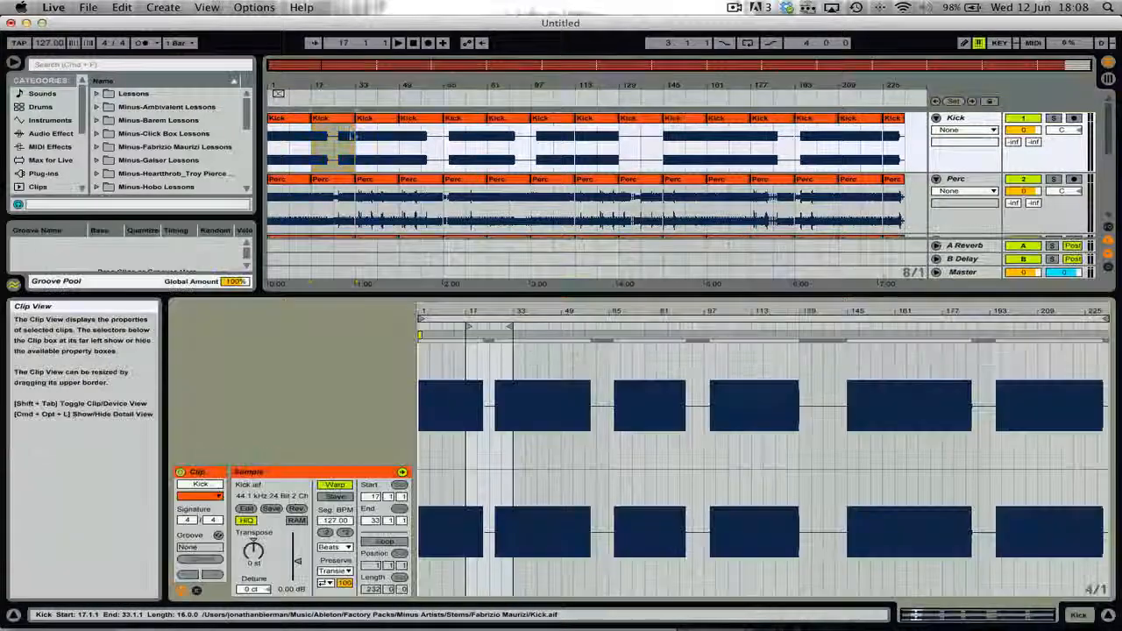
pyautogui.keyDown('ctrl'); pyautogui.click(468, 327); pyautogui.keyUp('ctrl')
pyautogui.click(501, 334)
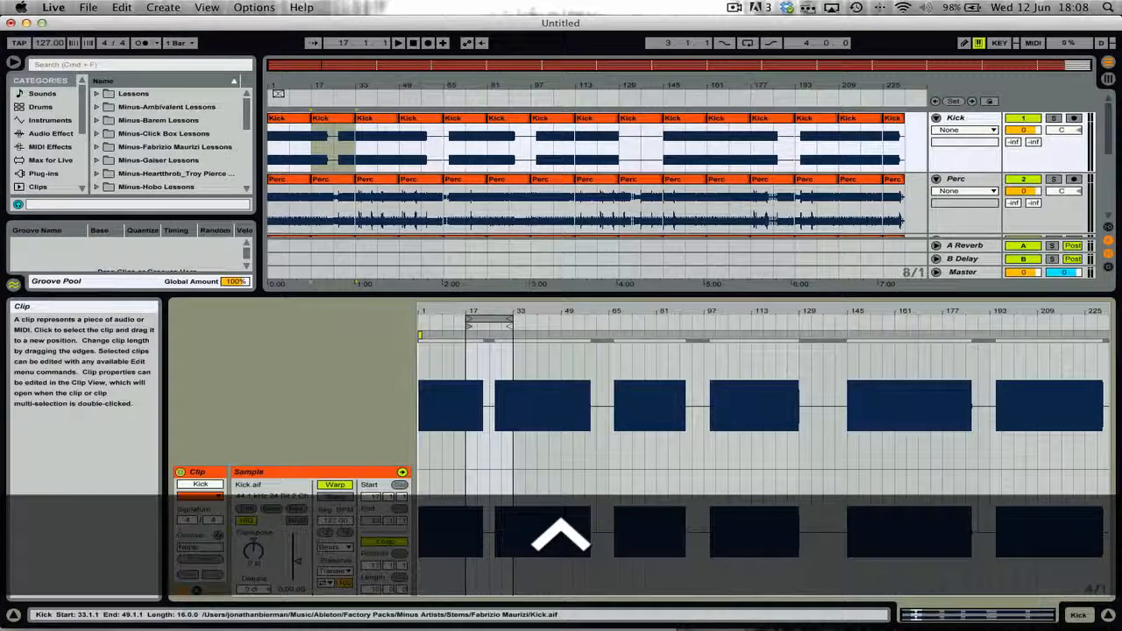
pyautogui.click(292, 118)
pyautogui.keyDown('ctrl'); pyautogui.click(421, 324); pyautogui.keyUp('ctrl')
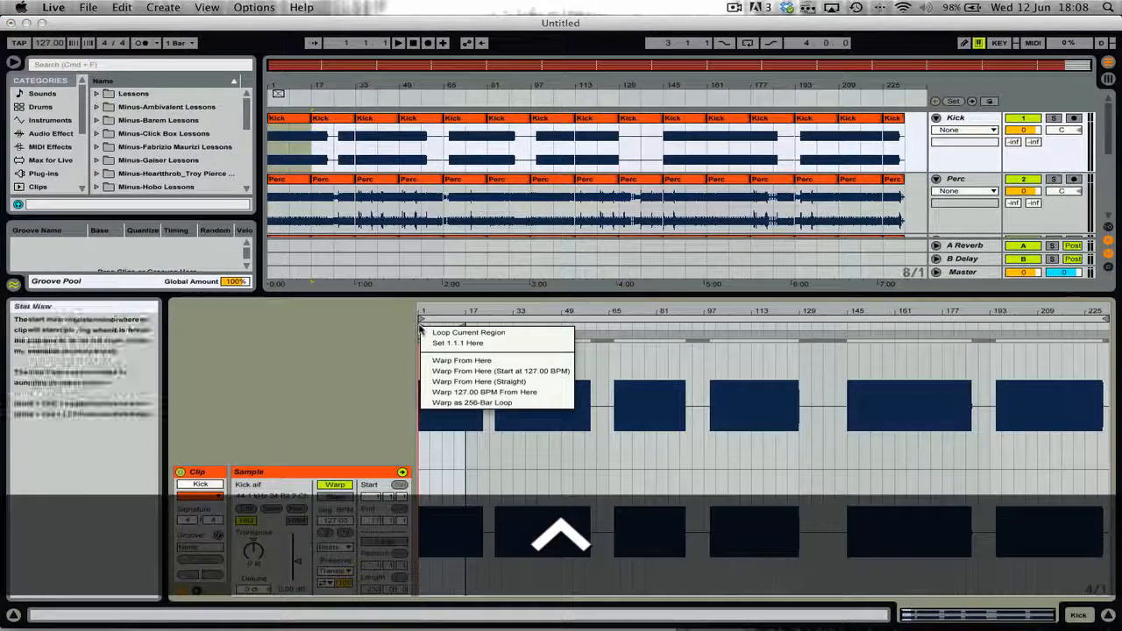
pyautogui.click(446, 334)
# - Loop the current region of the Kick clips at bars 33–49 and 49–65
pyautogui.click(377, 121)
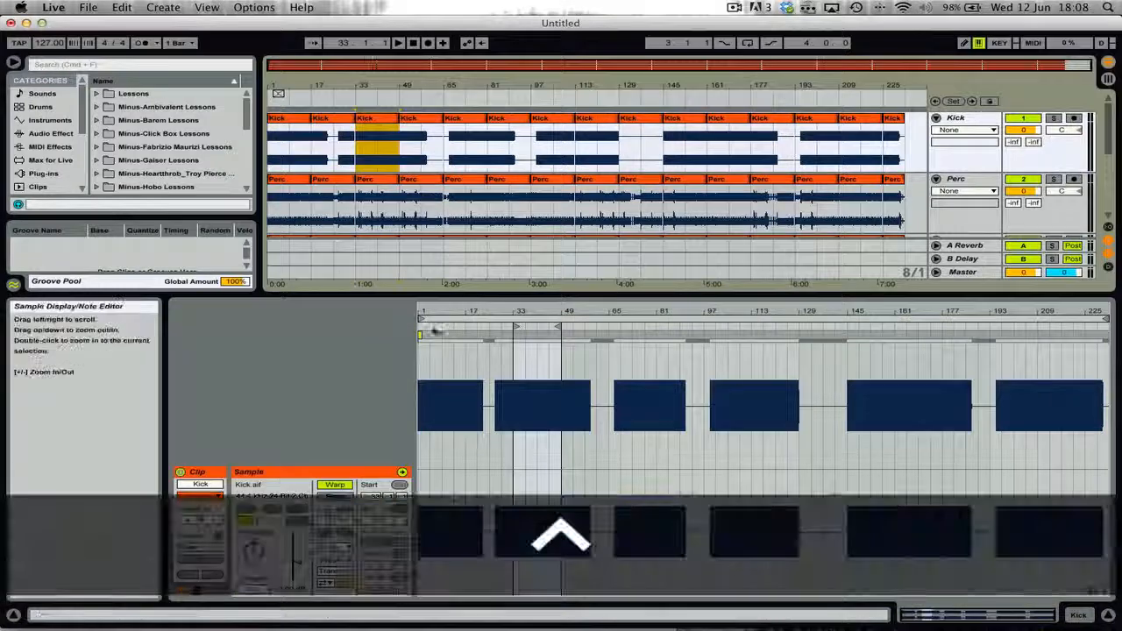
pyautogui.keyDown('ctrl'); pyautogui.click(516, 325); pyautogui.keyUp('ctrl')
pyautogui.click(562, 335)
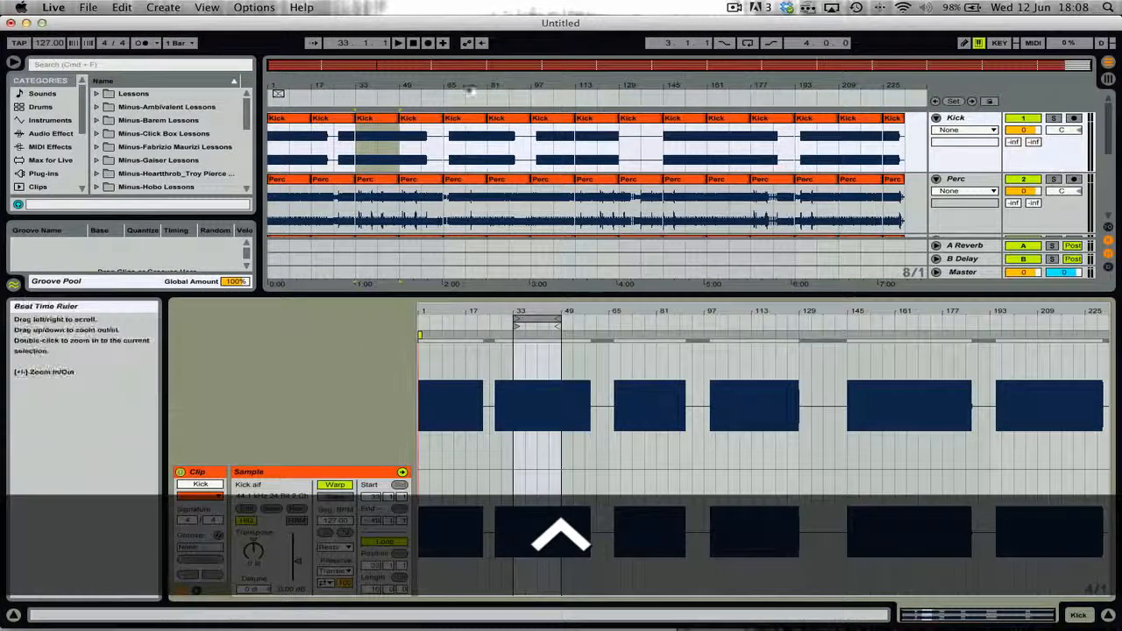
pyautogui.click(426, 119)
pyautogui.keyDown('ctrl'); pyautogui.click(566, 330); pyautogui.keyUp('ctrl')
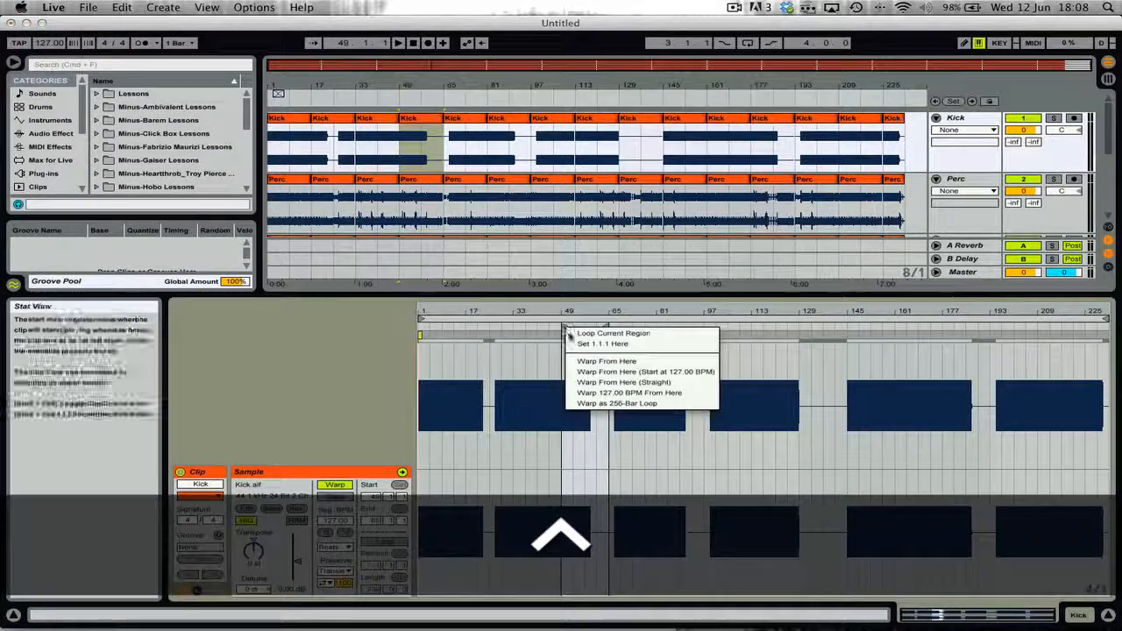
pyautogui.click(596, 334)
# - Loop the current region of the Kick clips starting at bars 65, 81 and 97
pyautogui.click(476, 120)
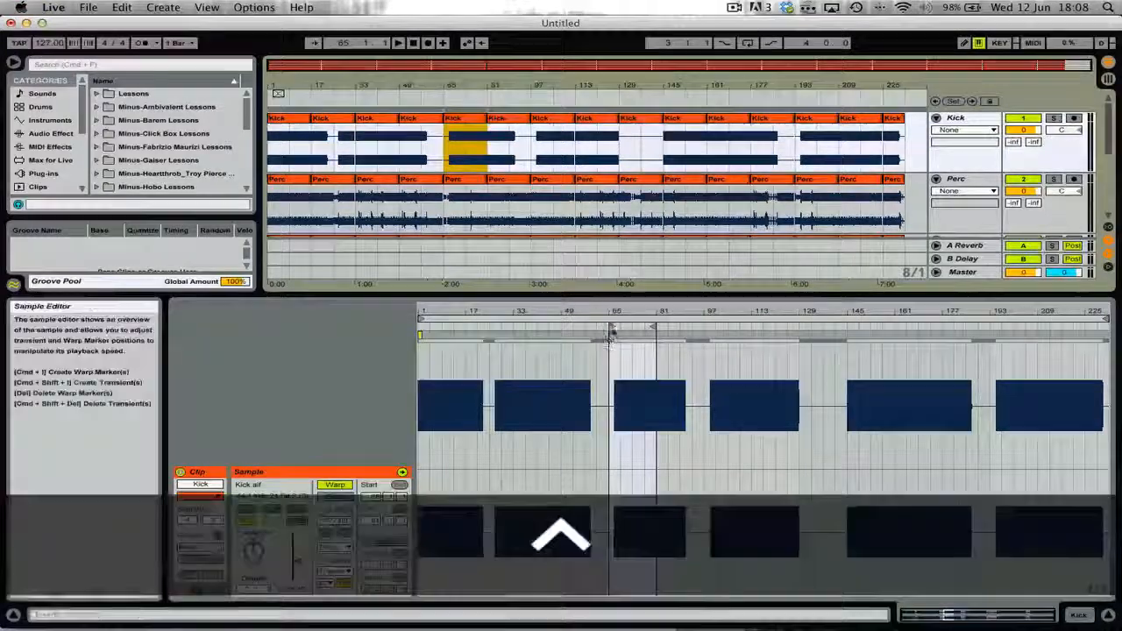
pyautogui.keyDown('ctrl'); pyautogui.click(613, 326); pyautogui.keyUp('ctrl')
pyautogui.click(662, 333)
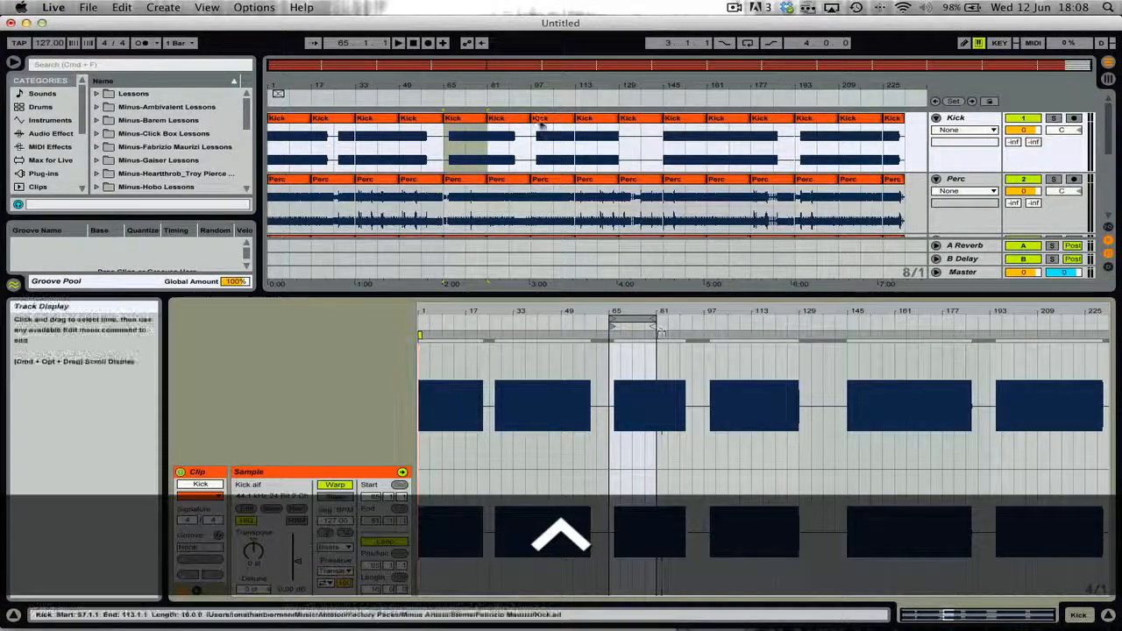
pyautogui.press('Up')
pyautogui.keyDown('ctrl'); pyautogui.click(660, 330); pyautogui.keyUp('ctrl')
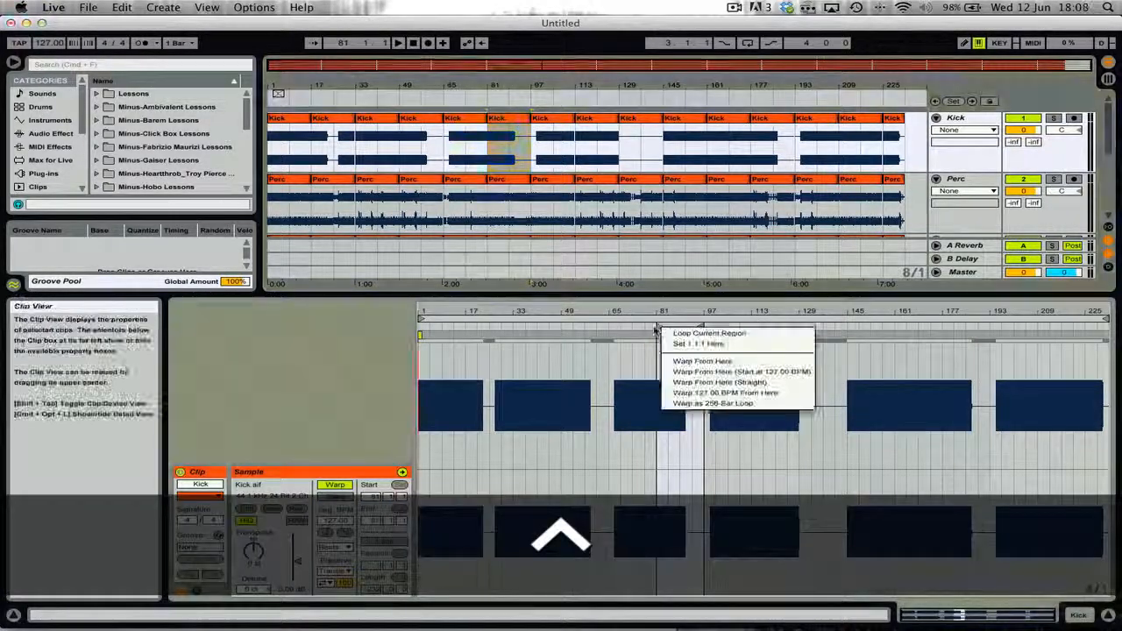
pyautogui.click(668, 334)
pyautogui.press('Up')
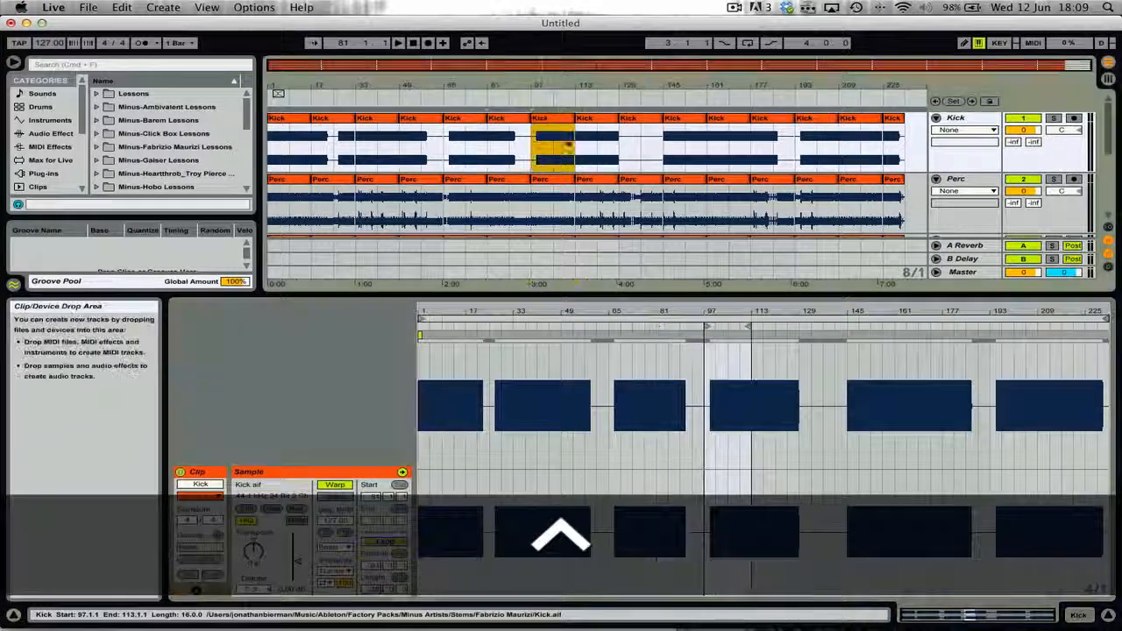
pyautogui.keyDown('ctrl'); pyautogui.click(708, 328); pyautogui.keyUp('ctrl')
pyautogui.click(722, 337)
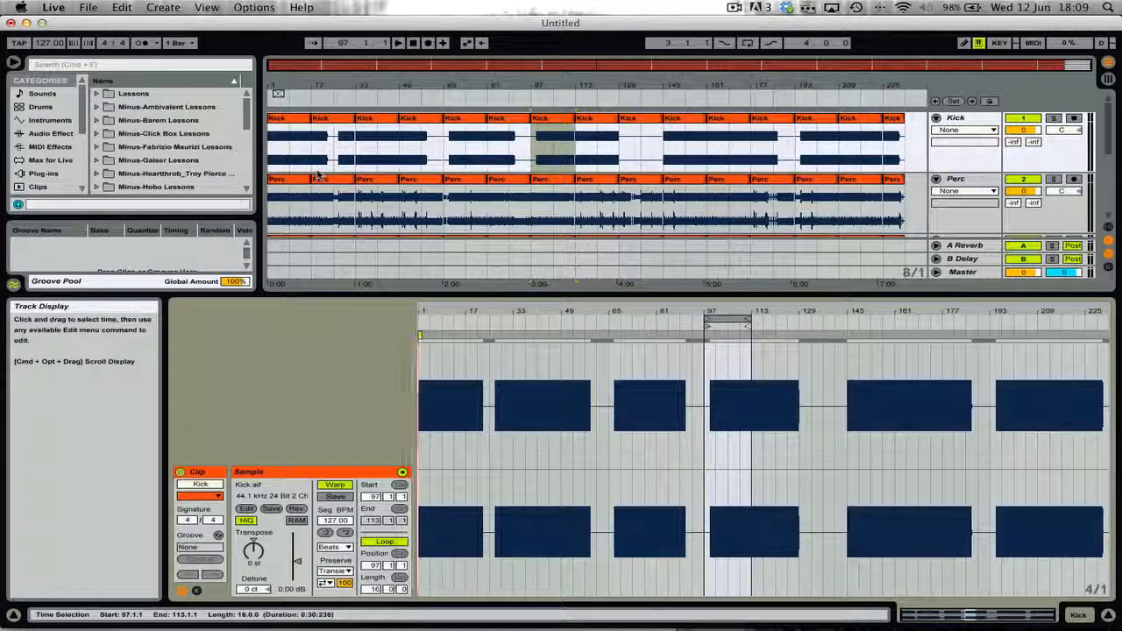
# - Loop the current region of the first Perc clip, covering bars 1–17
pyautogui.press('super+alt+l')
pyautogui.click(280, 183)
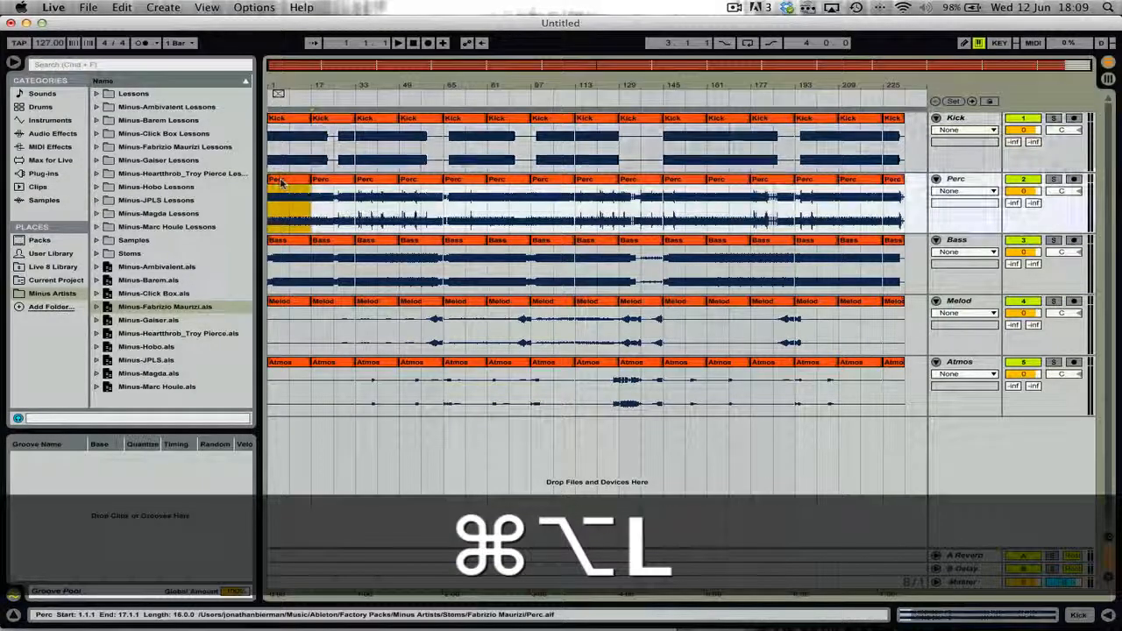
pyautogui.press('Tab')
pyautogui.press('Tab')
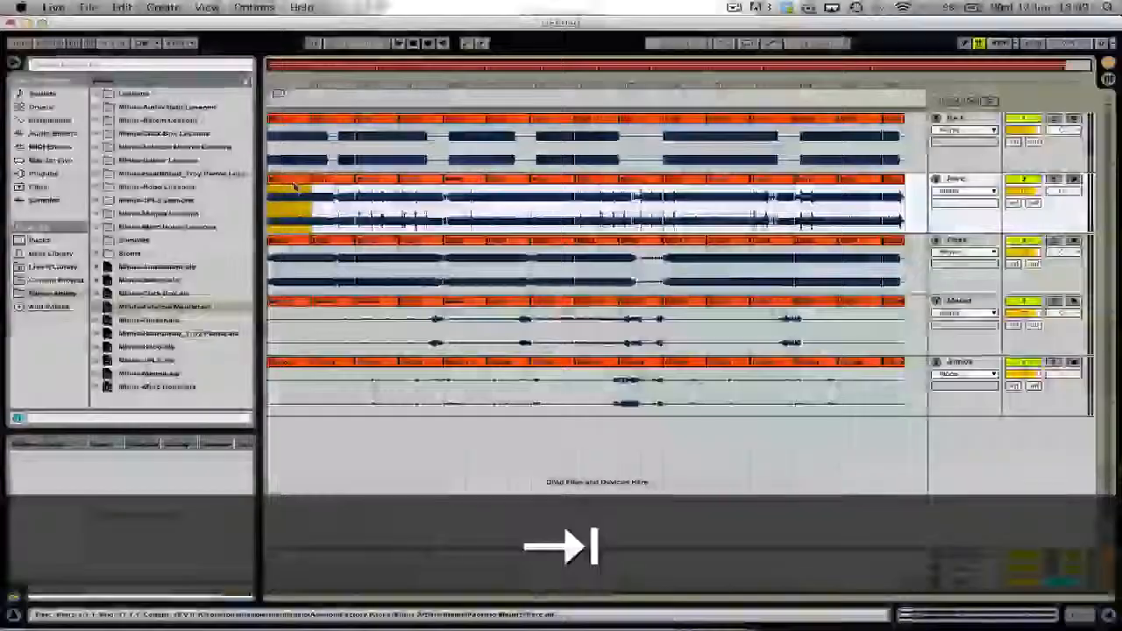
pyautogui.doubleClick(288, 181)
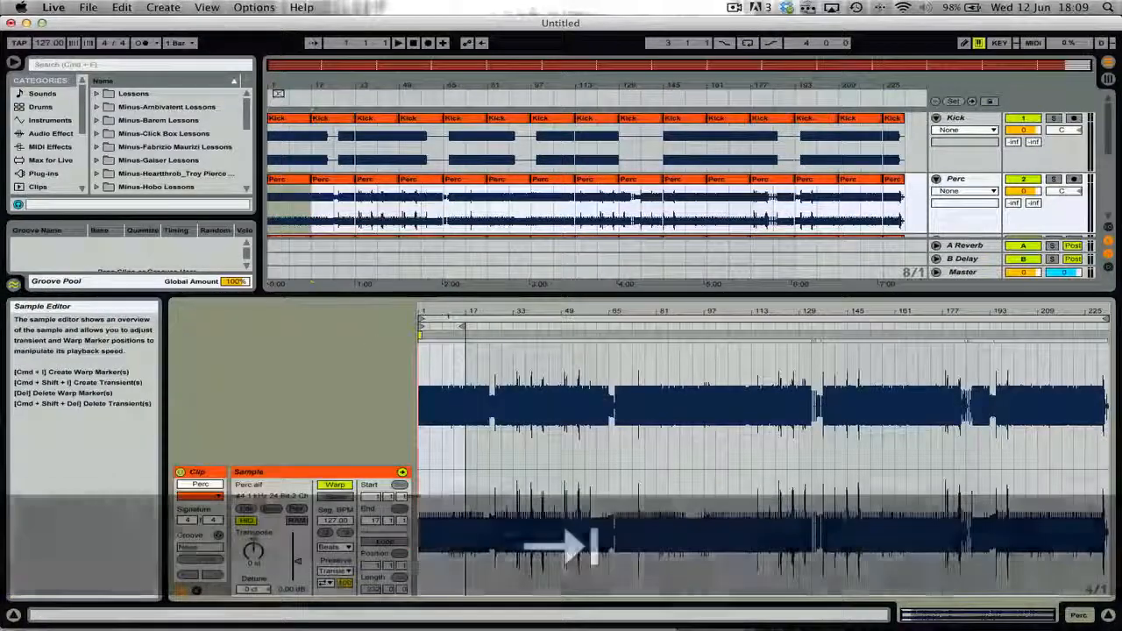
pyautogui.keyDown('ctrl'); pyautogui.click(423, 325); pyautogui.keyUp('ctrl')
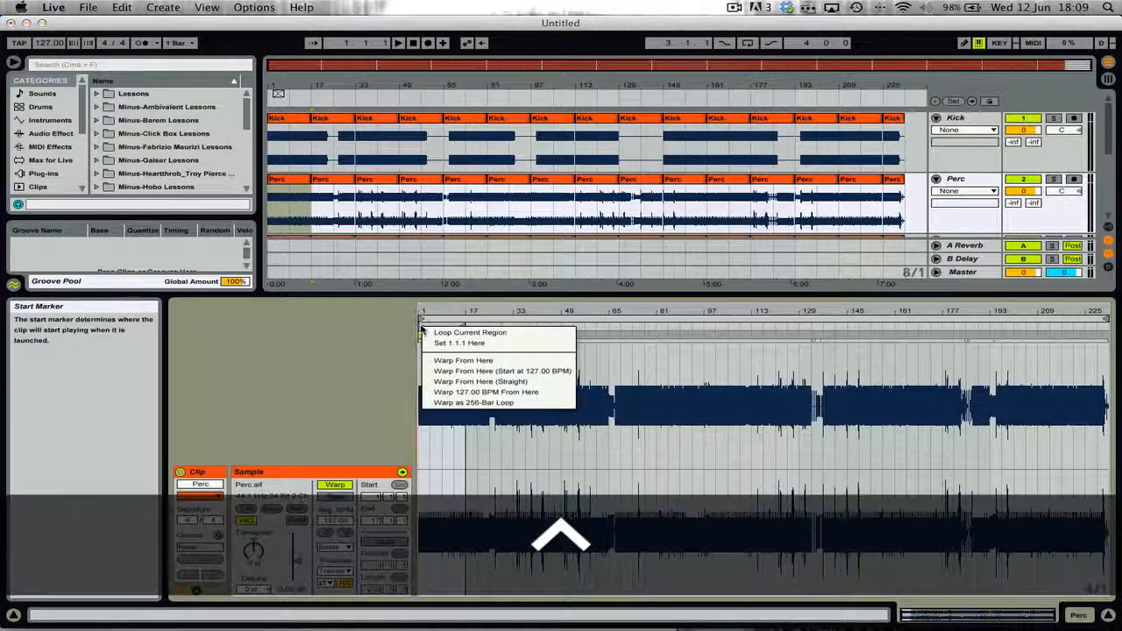
pyautogui.click(440, 333)
# - Loop the current region of the first Bass clip, covering bars 1–17
pyautogui.scroll(-4, 317, 199)
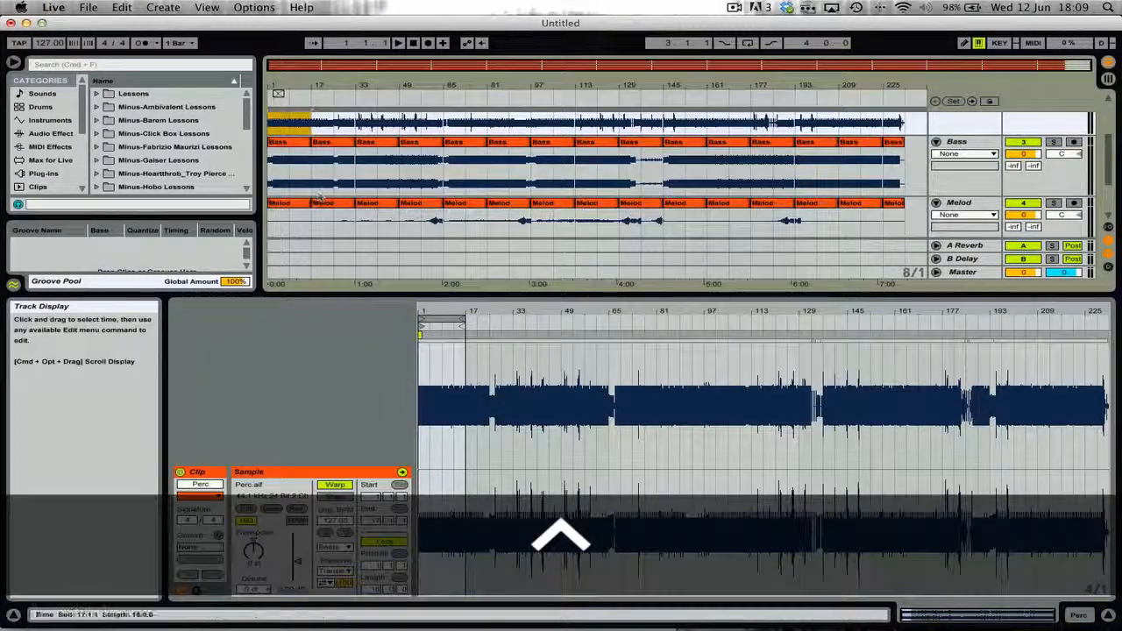
pyautogui.doubleClick(292, 142)
pyautogui.keyDown('ctrl'); pyautogui.click(426, 334); pyautogui.keyUp('ctrl')
pyautogui.keyDown('ctrl'); pyautogui.click(423, 326); pyautogui.keyUp('ctrl')
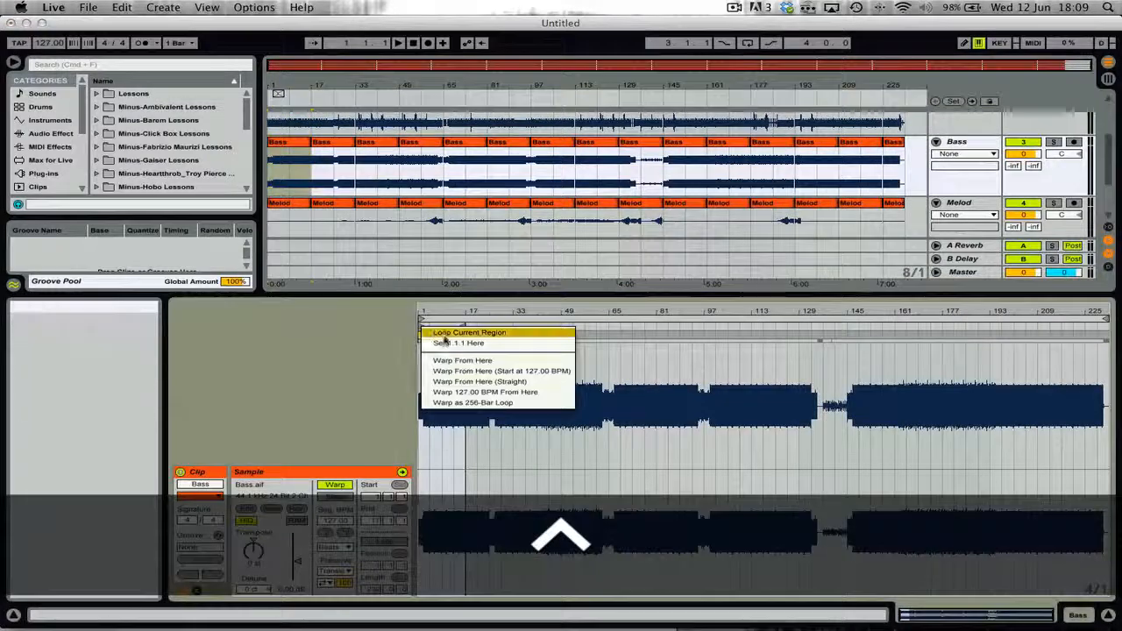
pyautogui.click(445, 334)
# - Loop the current region of the first Melod and Atmos clips, covering bars 1–17
pyautogui.scroll(-2, 309, 188)
pyautogui.click(308, 188)
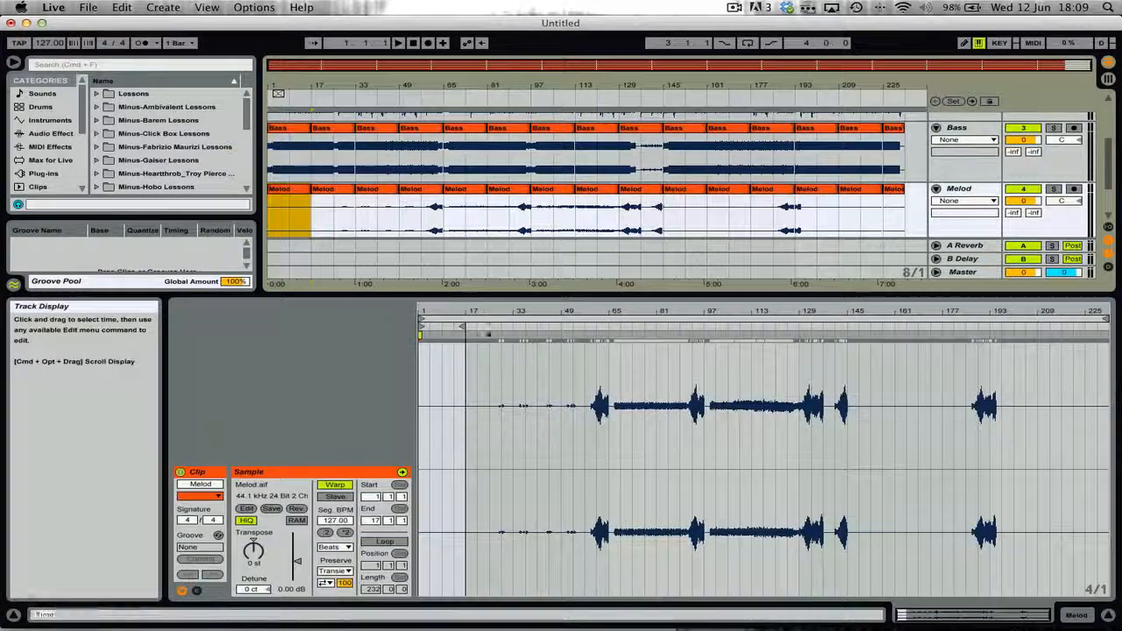
pyautogui.keyDown('ctrl'); pyautogui.click(423, 332); pyautogui.keyUp('ctrl')
pyautogui.click(444, 335)
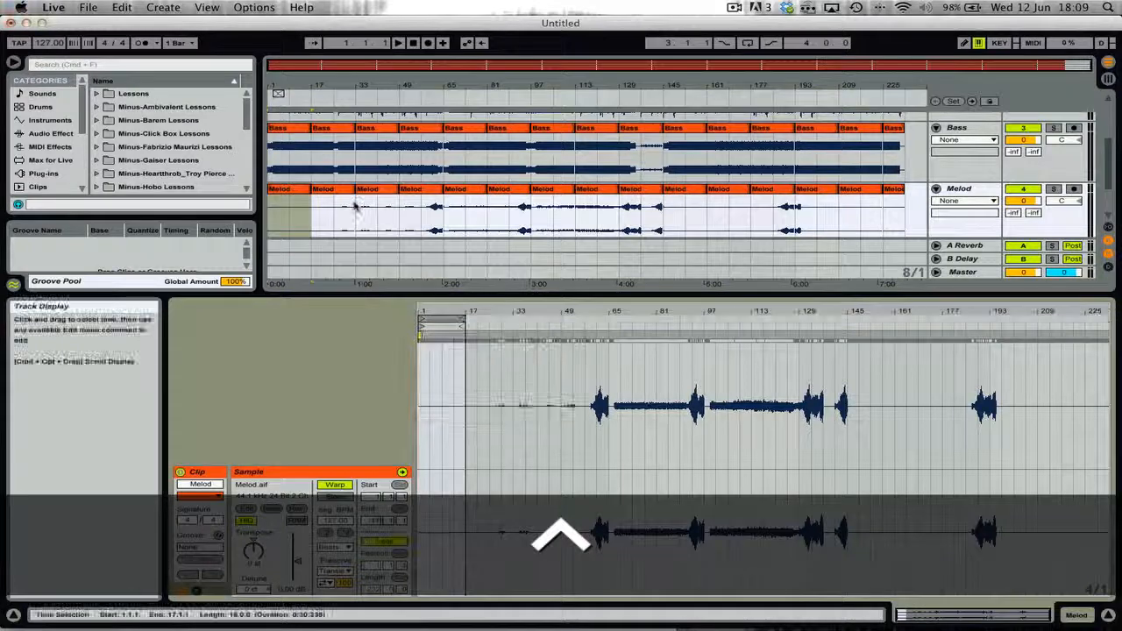
pyautogui.scroll(-2, 307, 210)
pyautogui.click(307, 221)
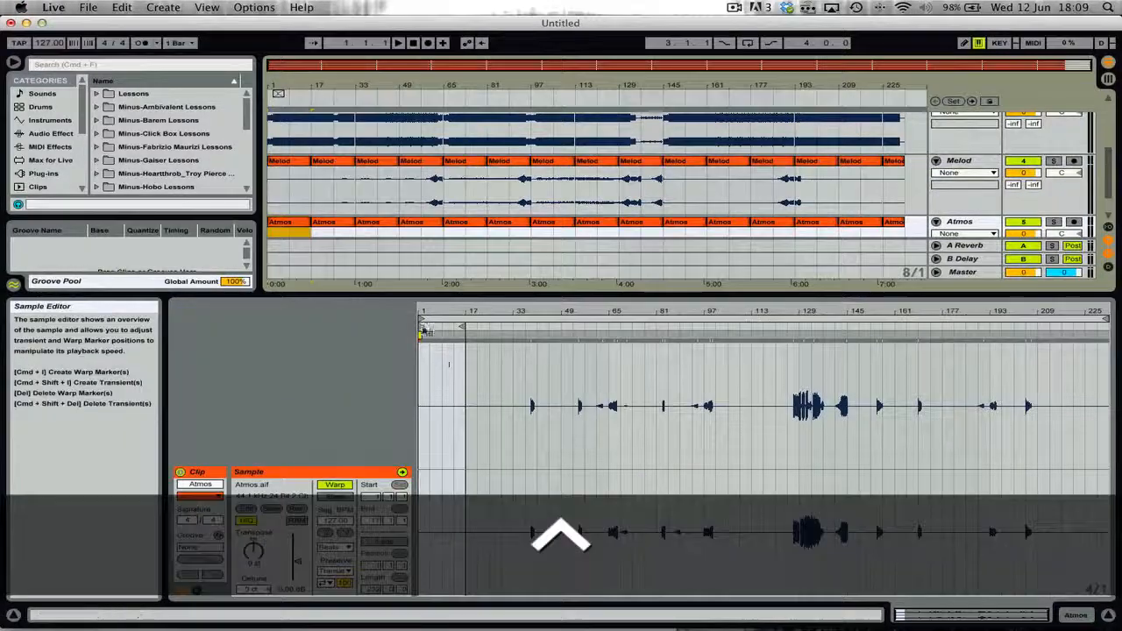
pyautogui.keyDown('ctrl'); pyautogui.click(425, 326); pyautogui.keyUp('ctrl')
pyautogui.click(456, 329)
# - Delete the silent first clips at bars 1–17 on the Melod and Atmos tracks
pyautogui.scroll(-2, 368, 209)
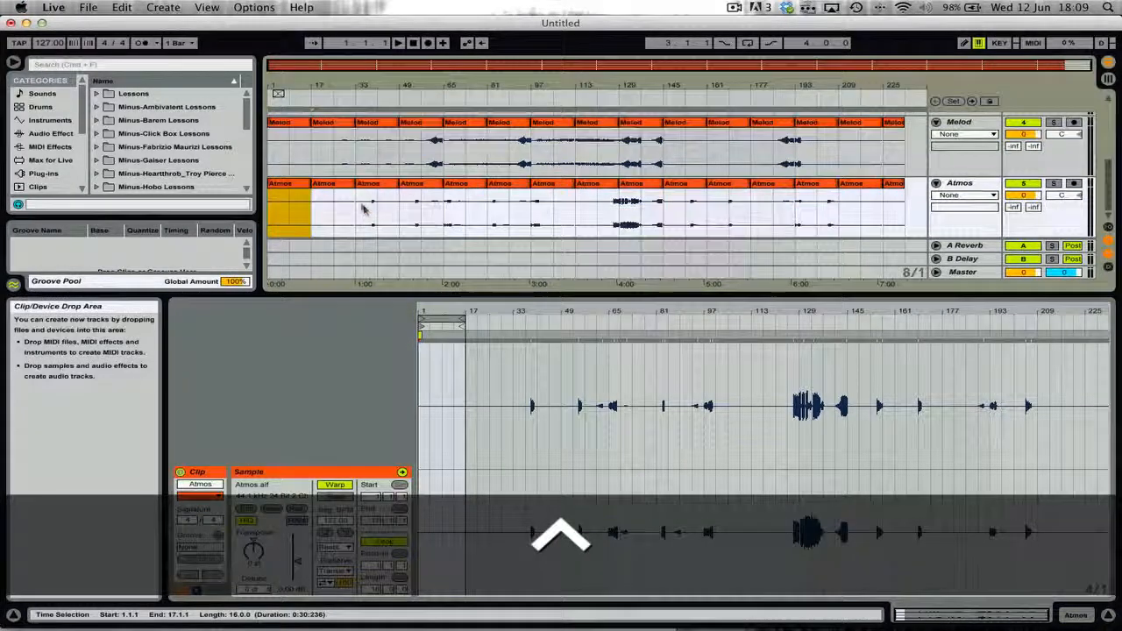
pyautogui.click(334, 188)
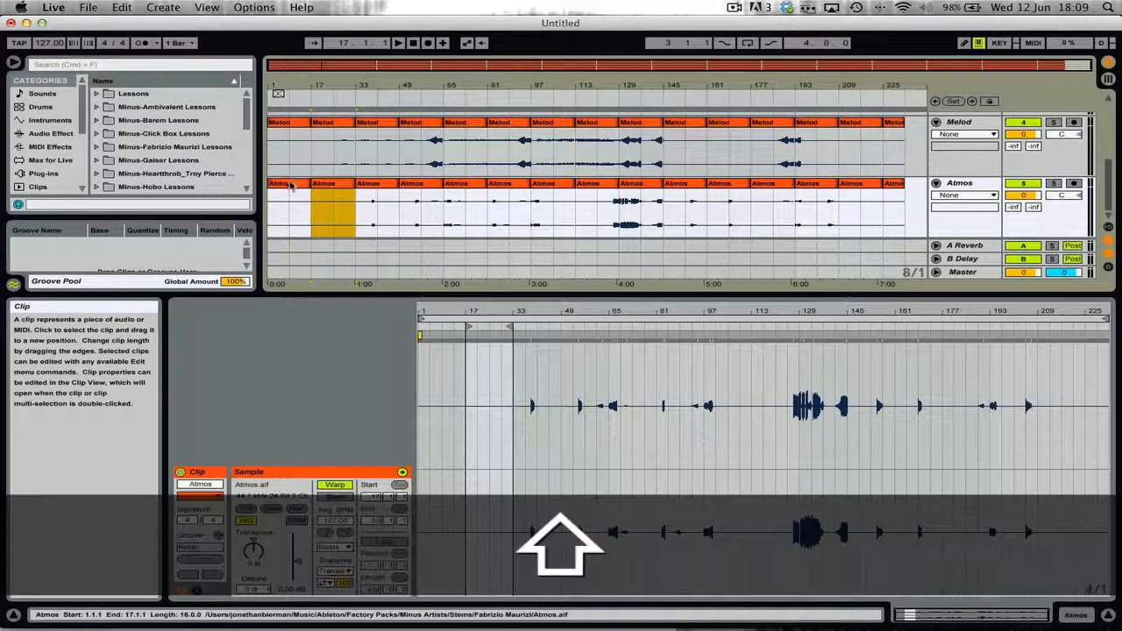
pyautogui.keyDown('shift'); pyautogui.click(289, 189); pyautogui.keyUp('shift')
pyautogui.keyDown('shift'); pyautogui.click(296, 125); pyautogui.keyUp('shift')
pyautogui.click(290, 123)
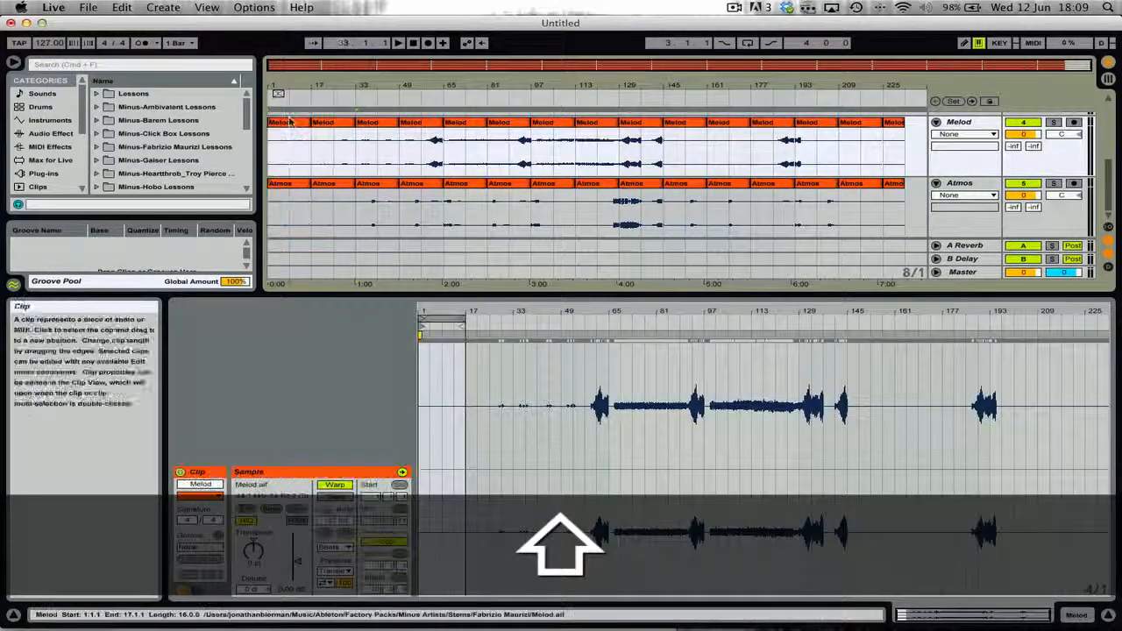
pyautogui.press('Delete')
pyautogui.click(287, 184)
pyautogui.press('Delete')
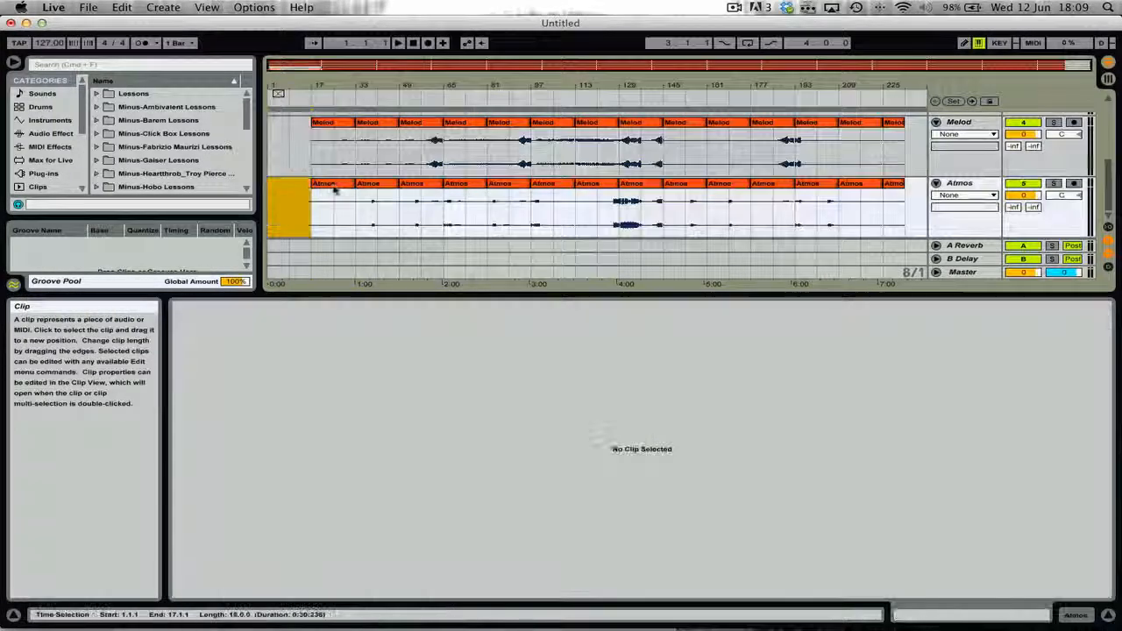
# - Delete the Atmos clip at bars 17–33 and loop the current region of the Melod clip at bars 17–33
pyautogui.click(333, 185)
pyautogui.press('Delete')
pyautogui.click(339, 123)
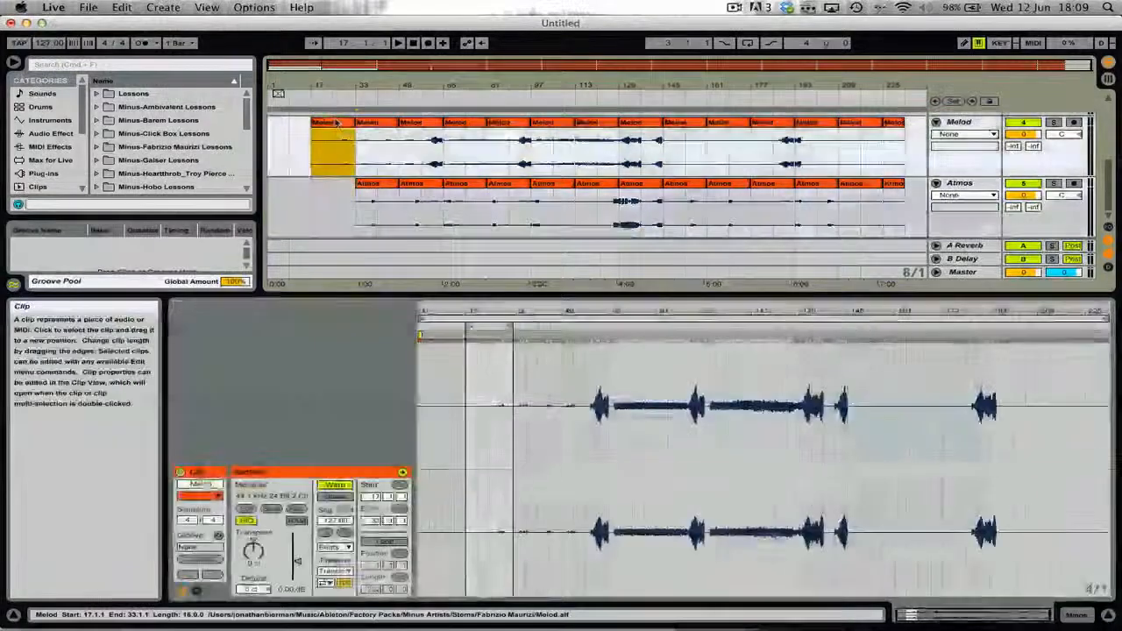
pyautogui.keyDown('ctrl'); pyautogui.click(472, 326); pyautogui.keyUp('ctrl')
pyautogui.click(503, 335)
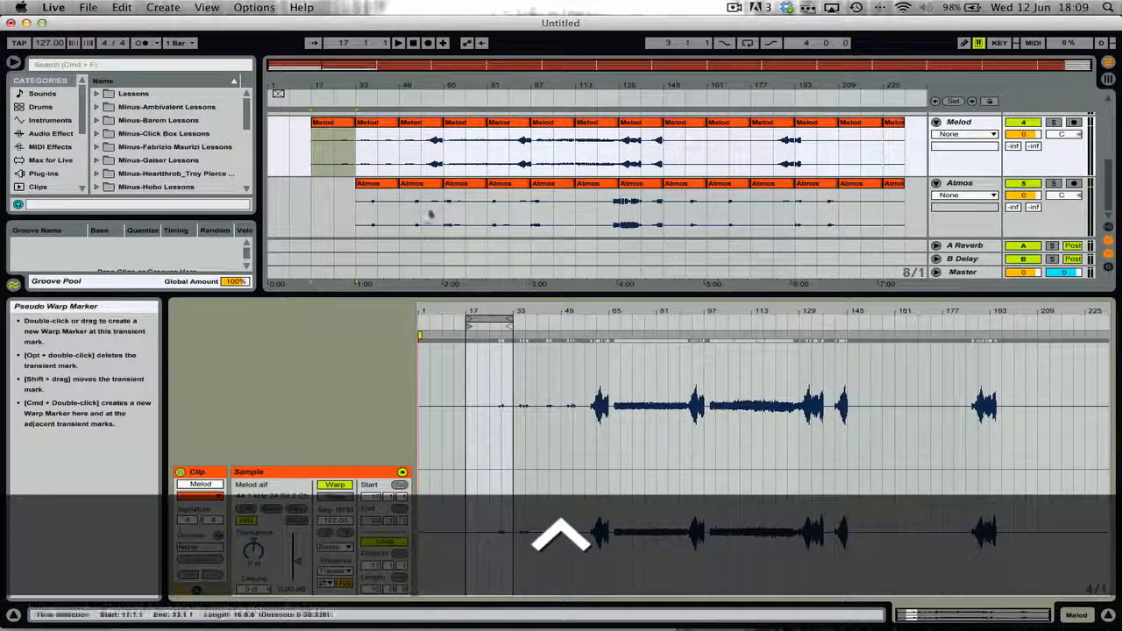
# - Loop the current region of the Atmos and Bass clips at bars 33–49
pyautogui.click(383, 195)
pyautogui.keyDown('ctrl'); pyautogui.click(521, 326); pyautogui.keyUp('ctrl')
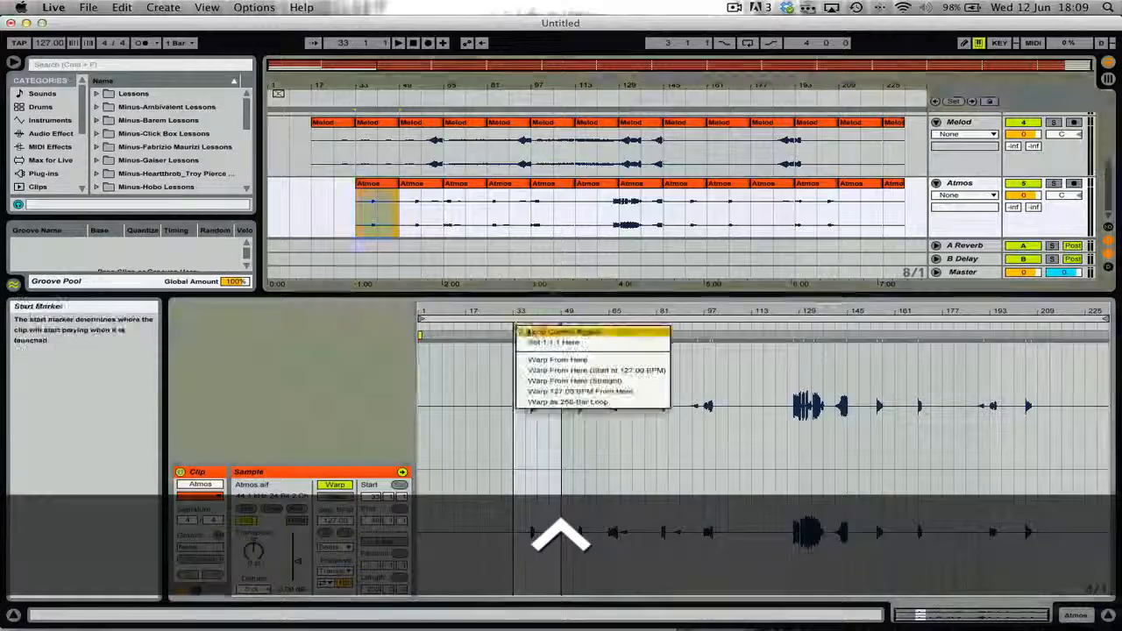
pyautogui.click(552, 335)
pyautogui.scroll(4, 393, 206)
pyautogui.click(380, 160)
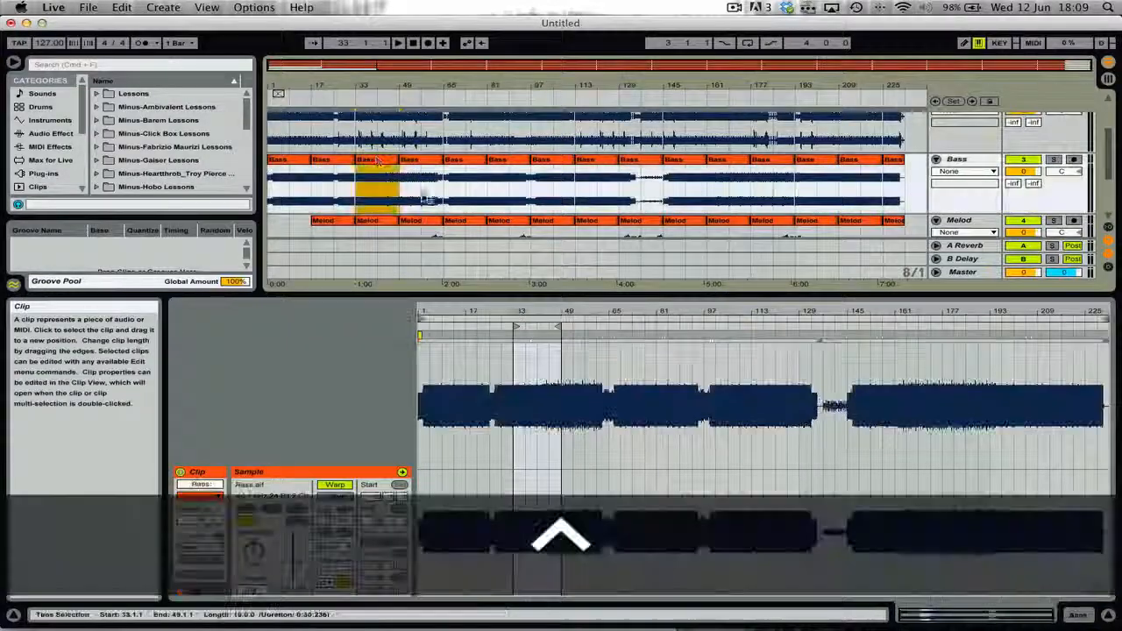
pyautogui.keyDown('ctrl'); pyautogui.click(518, 327); pyautogui.keyUp('ctrl')
pyautogui.click(543, 331)
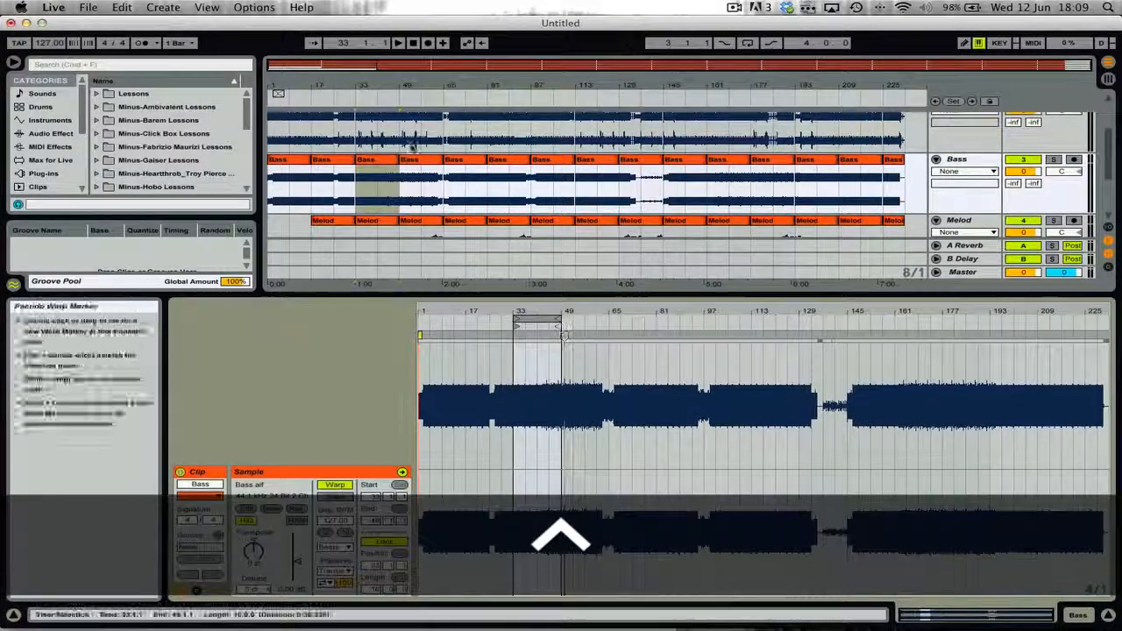
# - Loop the current region of the Perc clip at bars 33–49 and hide the clip details
pyautogui.scroll(2, 375, 215)
pyautogui.scroll(2, 374, 215)
pyautogui.click(375, 215)
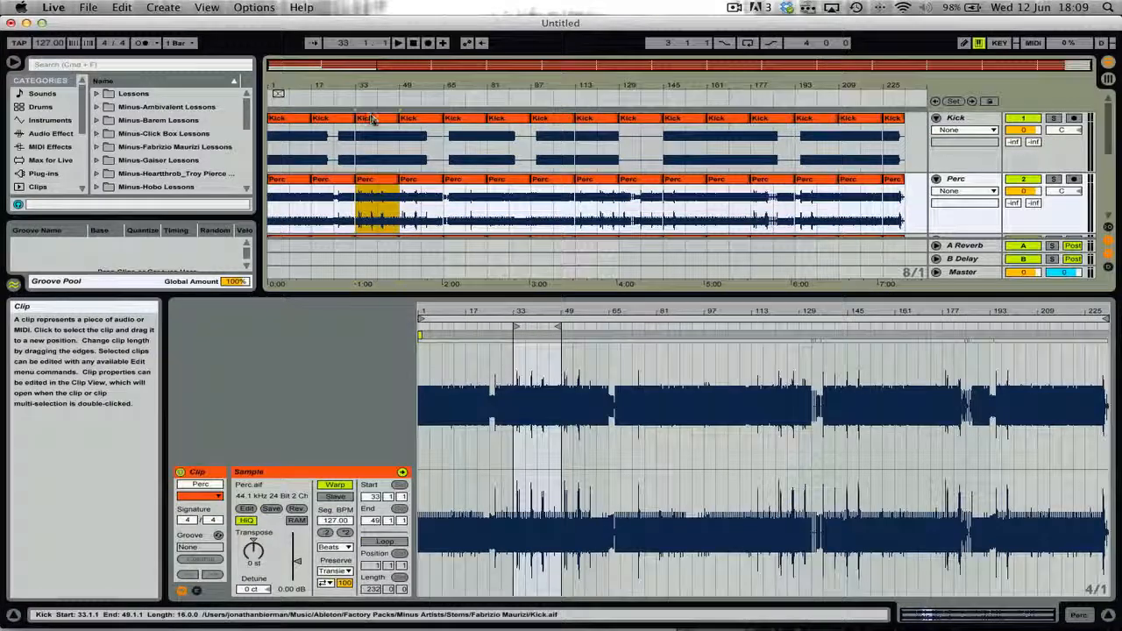
pyautogui.keyDown('ctrl'); pyautogui.click(518, 327); pyautogui.keyUp('ctrl')
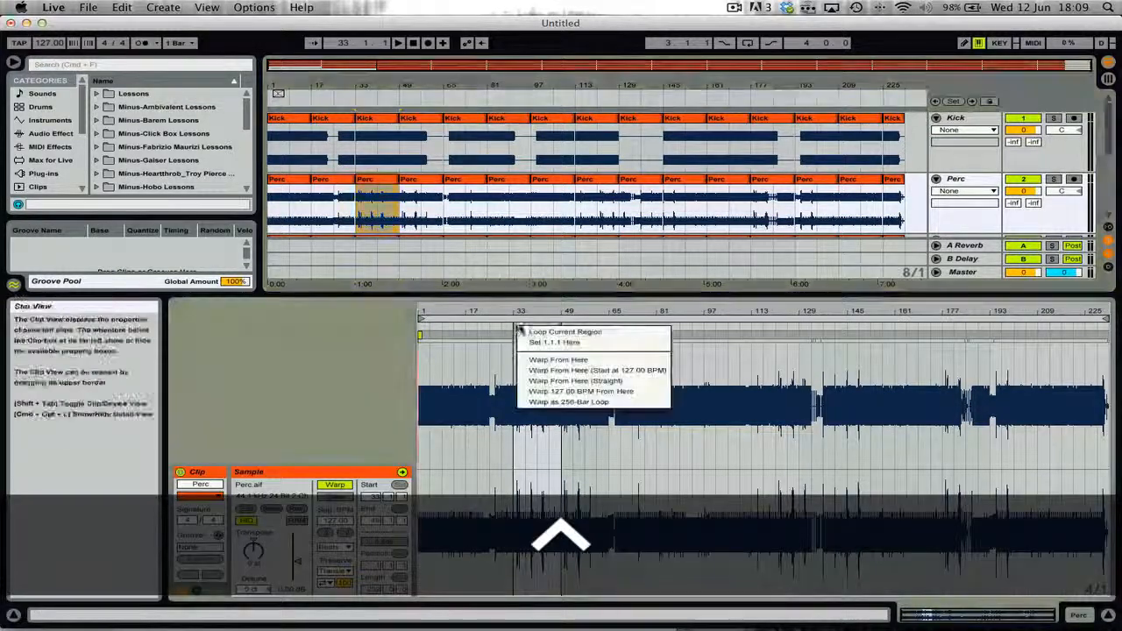
pyautogui.click(547, 332)
pyautogui.press('super+alt+l')
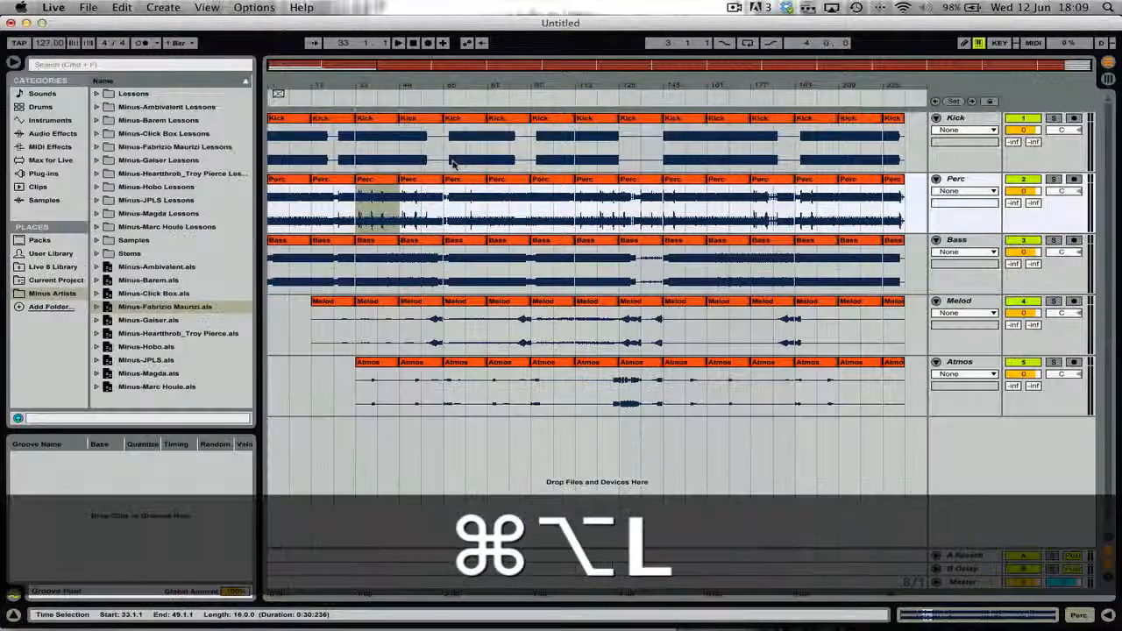
# - Copy all clips on the five tracks, from the first Kick clip through the last Atmos clip
pyautogui.click(290, 121)
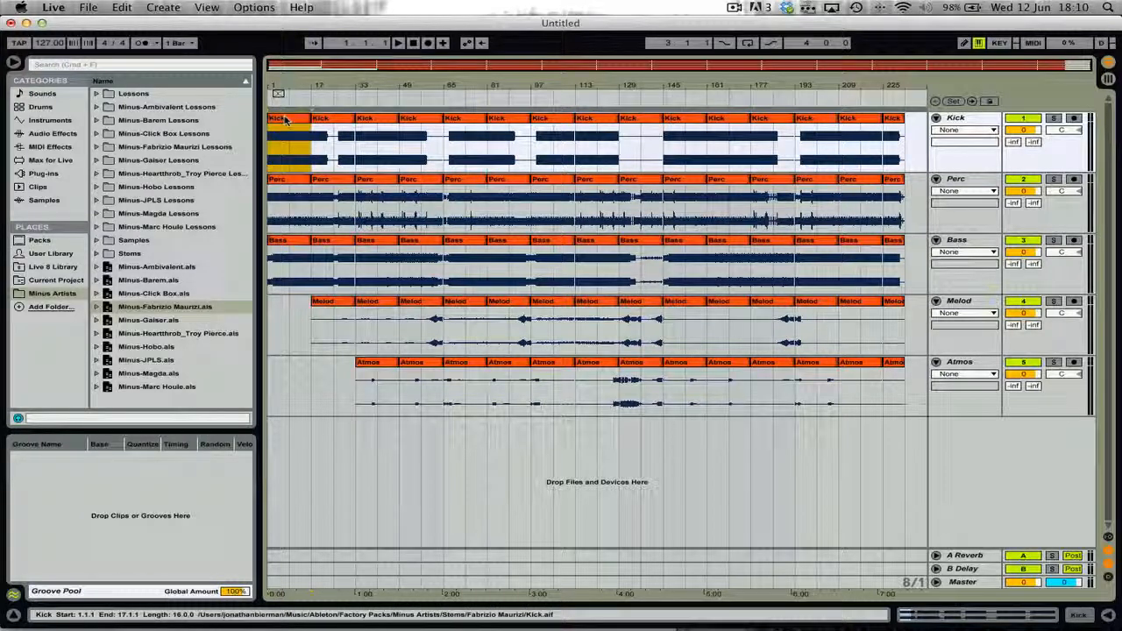
pyautogui.press('shift')
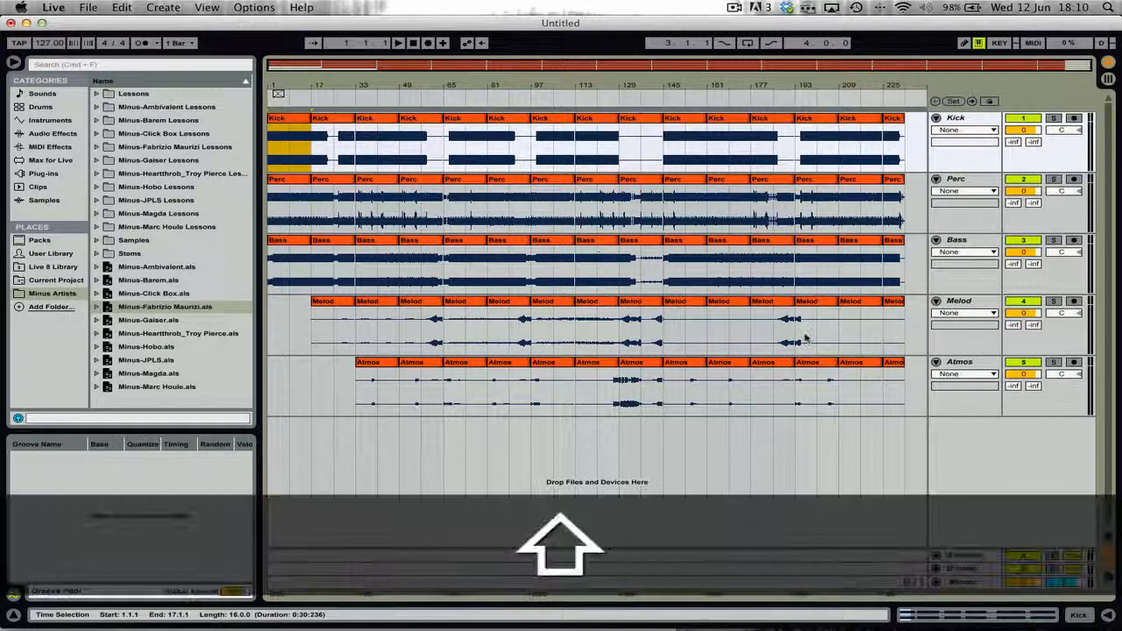
pyautogui.keyDown('shift'); pyautogui.click(892, 364); pyautogui.keyUp('shift')
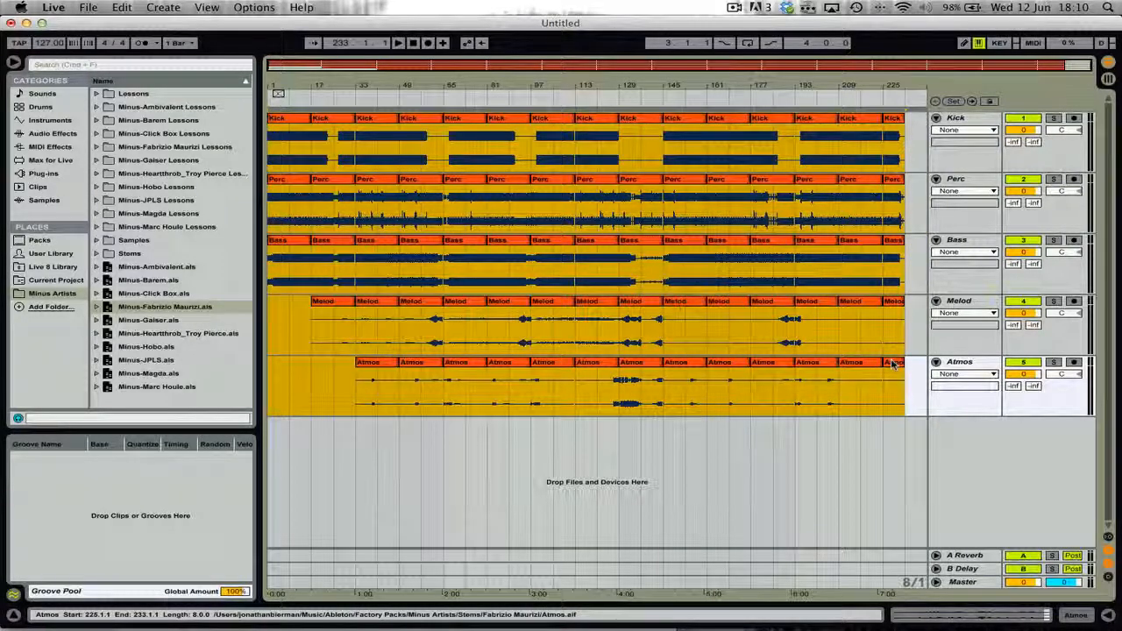
pyautogui.press('super')
pyautogui.press('super+c')
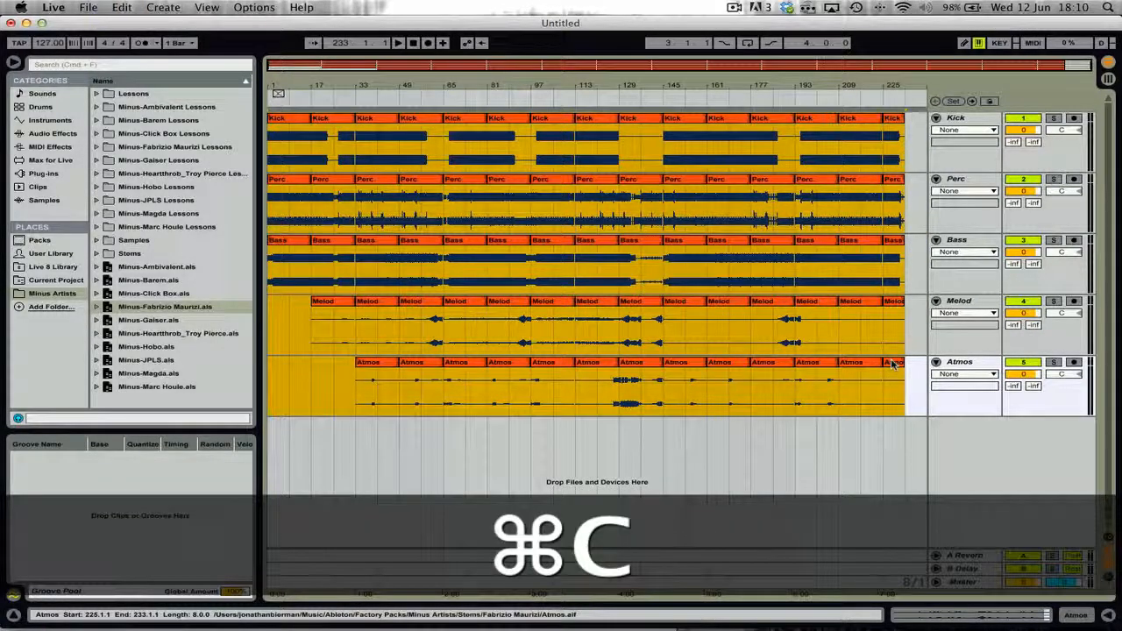
# - Paste the copied clips into Session View, starting at the Kick track's first slot
pyautogui.press('Tab')
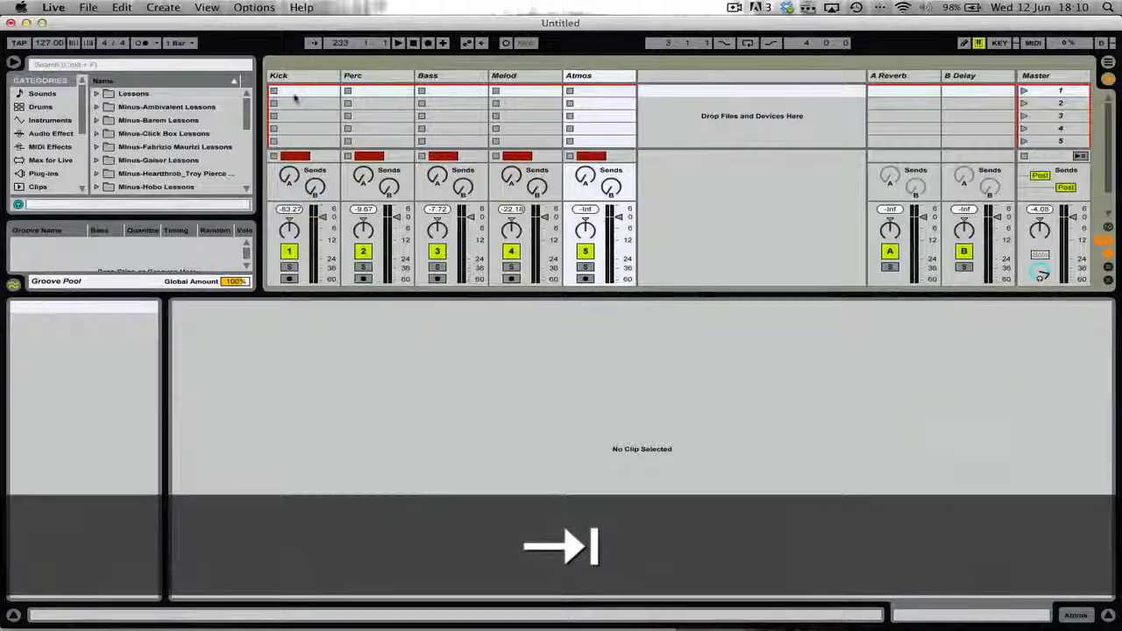
pyautogui.click(316, 91)
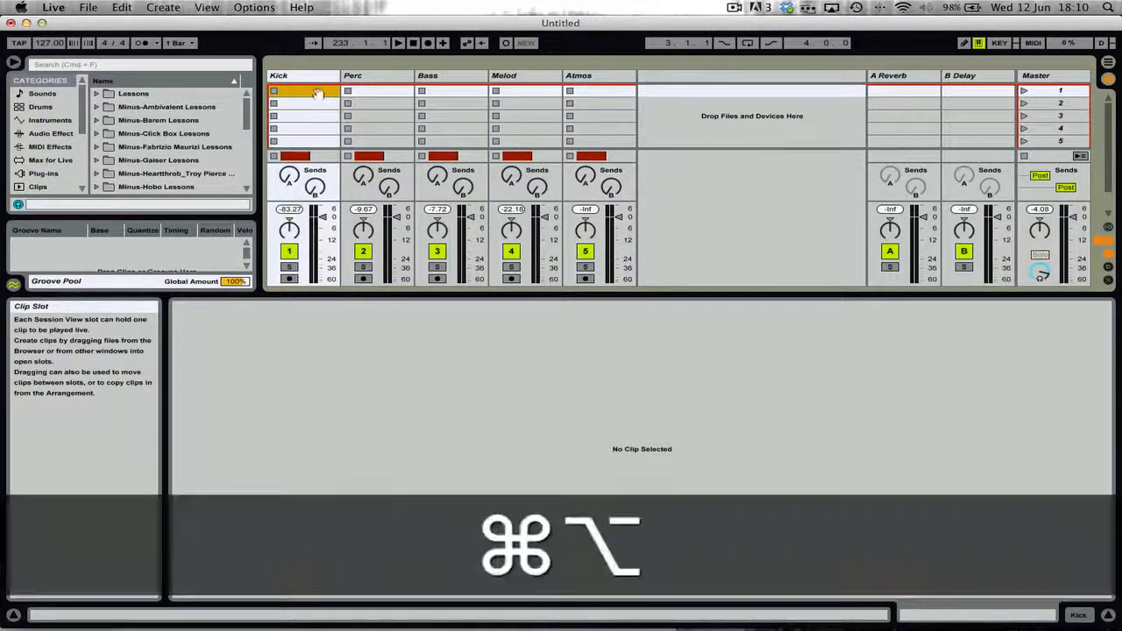
pyautogui.press('super+alt+l')
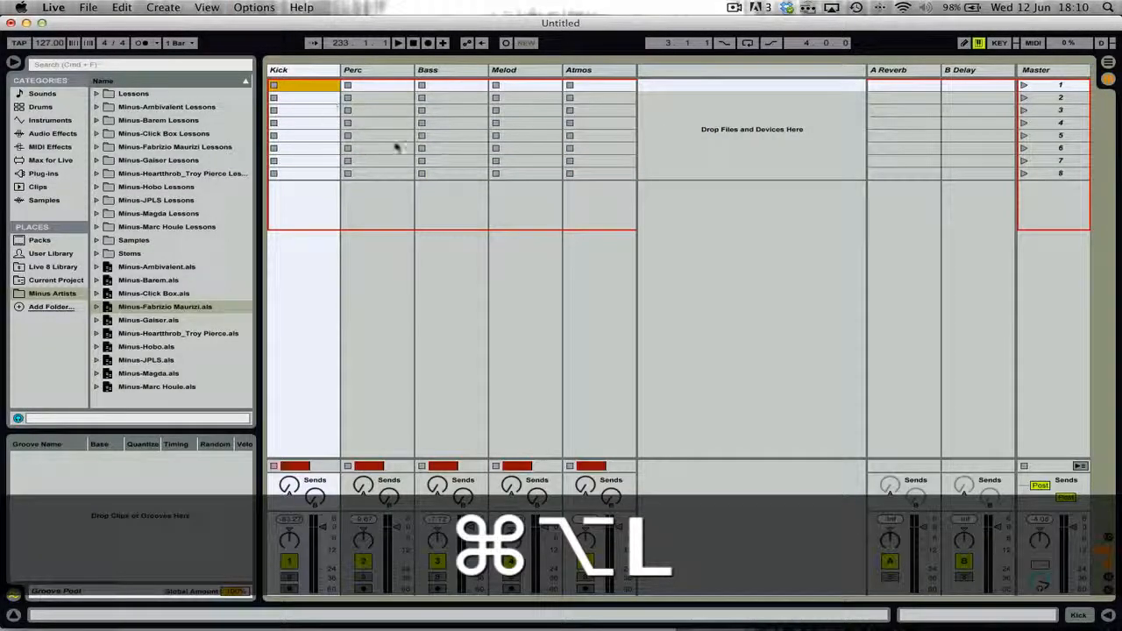
pyautogui.press('super+v')
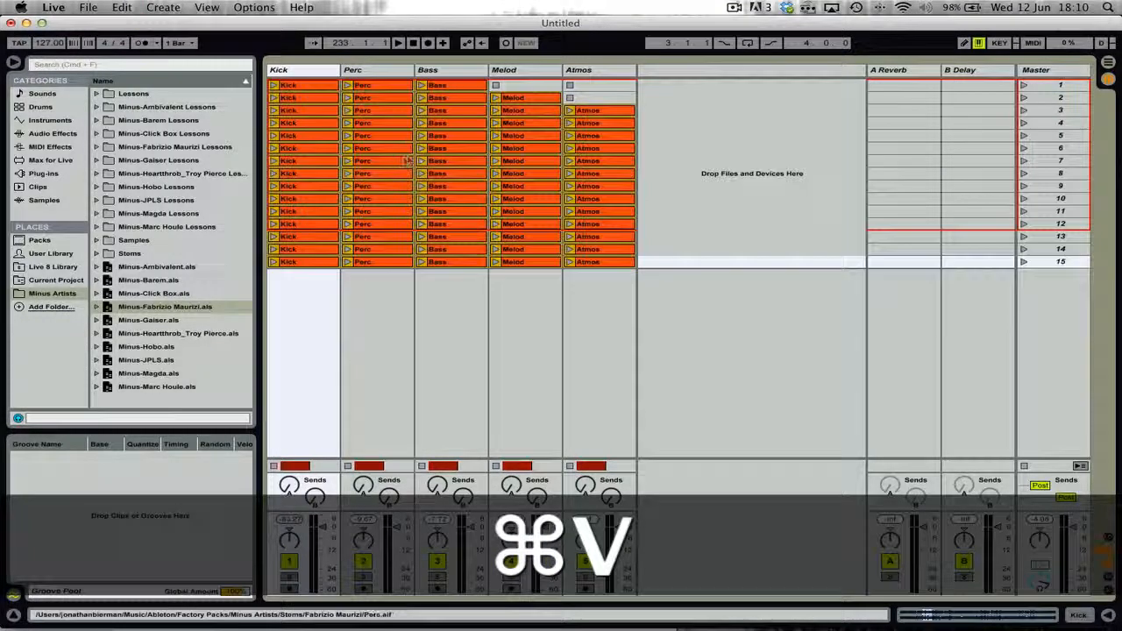
pyautogui.click(313, 86)
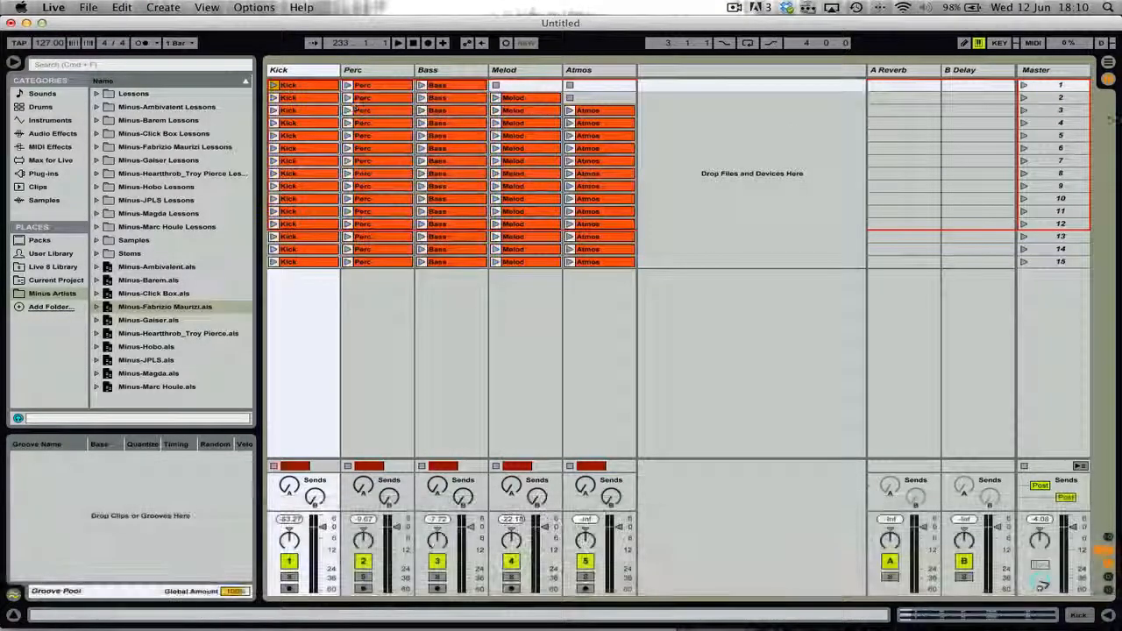
# - Launch scene 3 to play its clips on all five tracks
pyautogui.click(1050, 89)
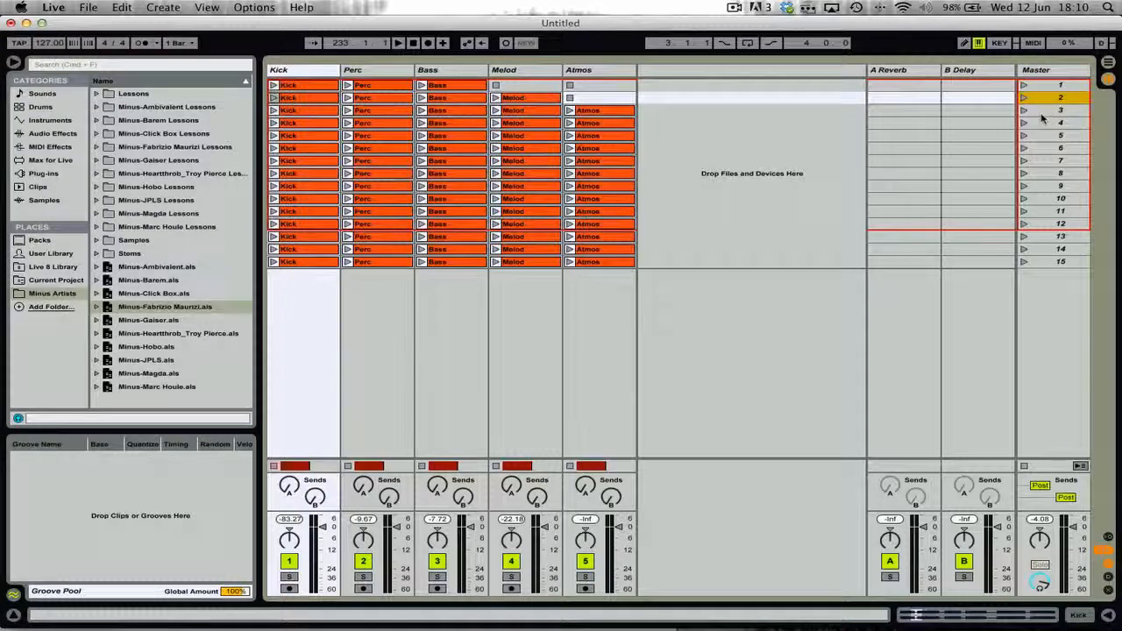
pyautogui.click(1023, 111)
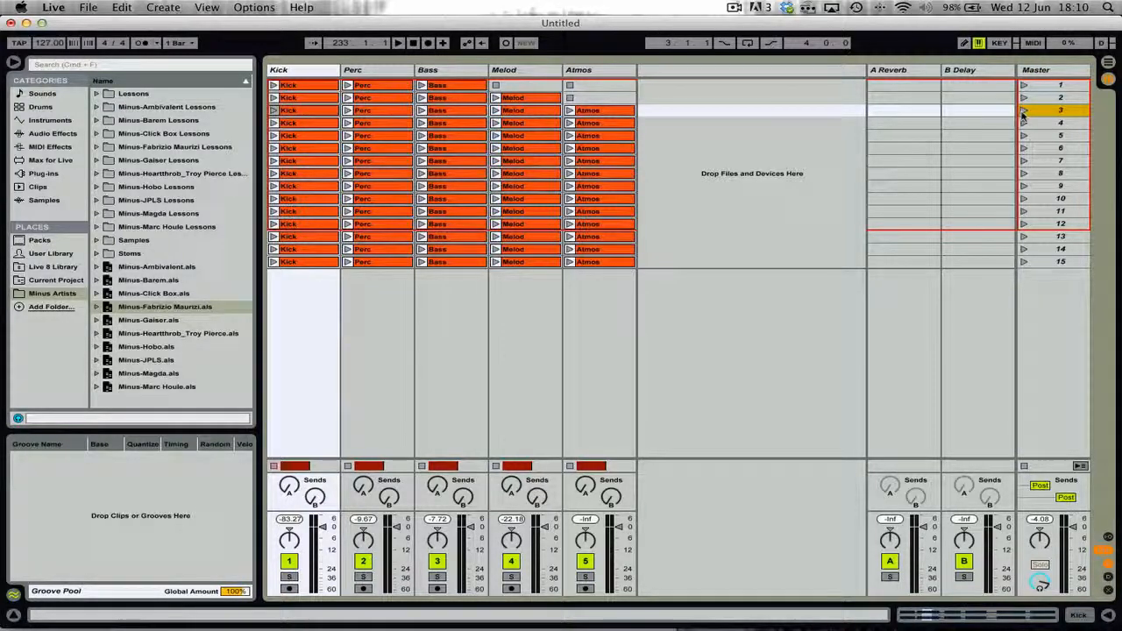
pyautogui.click(1024, 111)
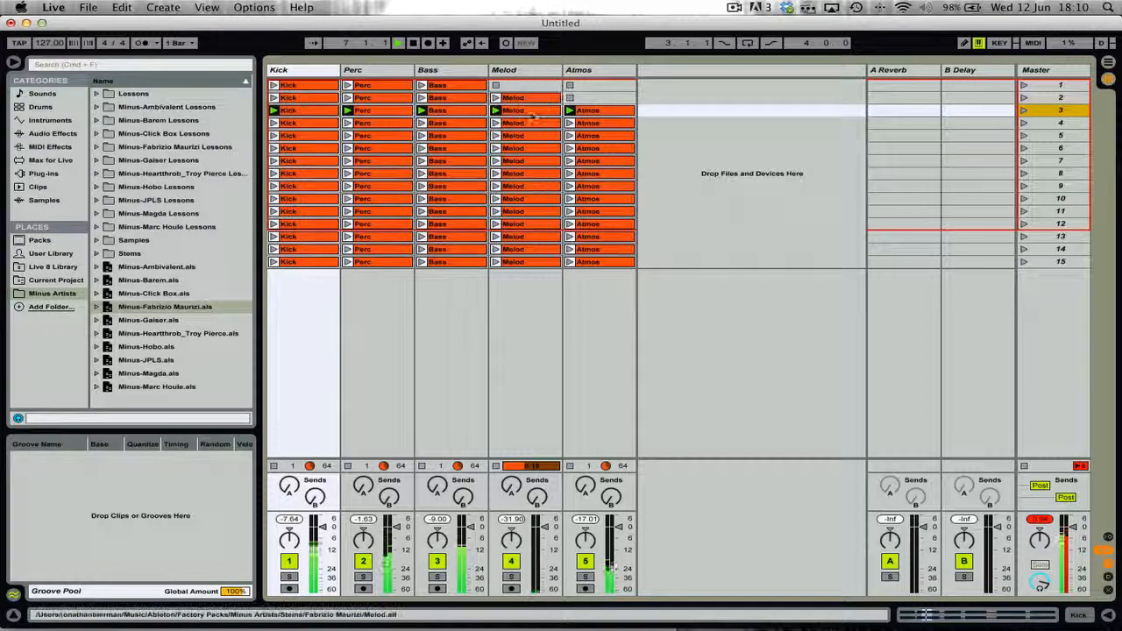
# - Loop the current region of the scene 3 Melod clip, covering bars 33–49, and hide the clip details
pyautogui.doubleClick(530, 111)
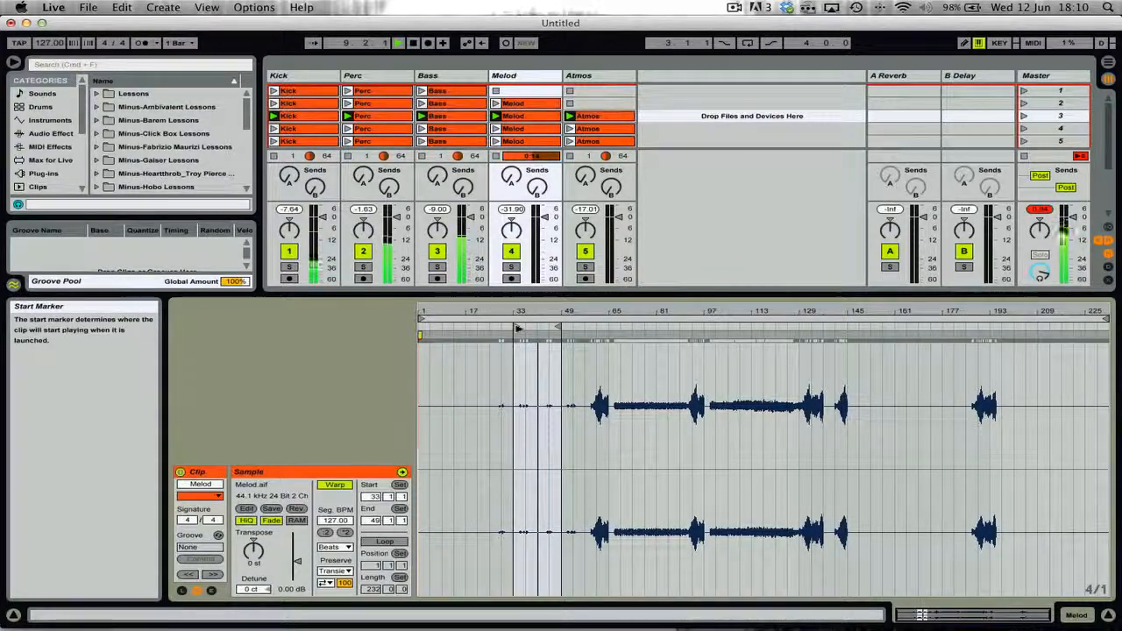
pyautogui.keyDown('ctrl'); pyautogui.click(518, 329); pyautogui.keyUp('ctrl')
pyautogui.click(554, 336)
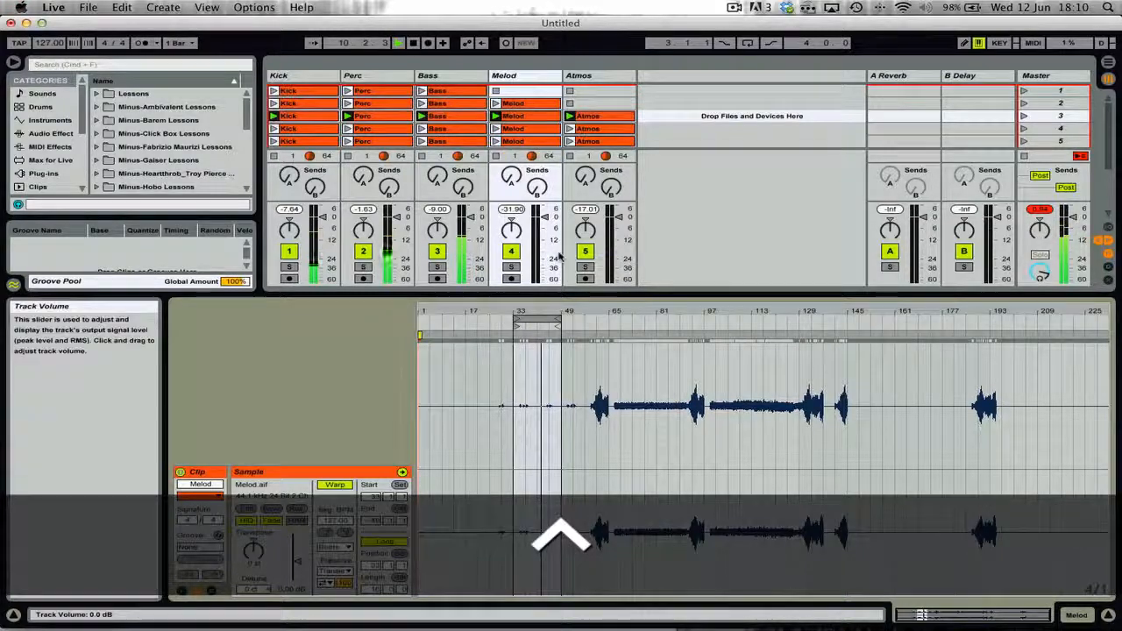
pyautogui.press('alt+super+l')
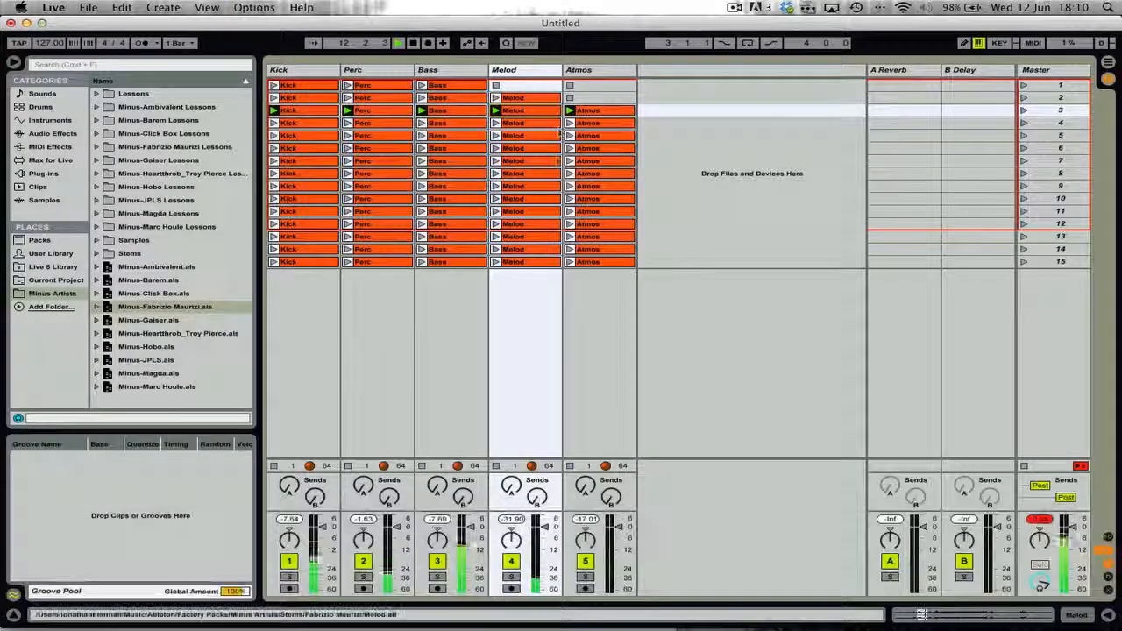
# - Launch scene 4 and go through its Atmos, Melod, Bass and Perc clips
pyautogui.click(1055, 123)
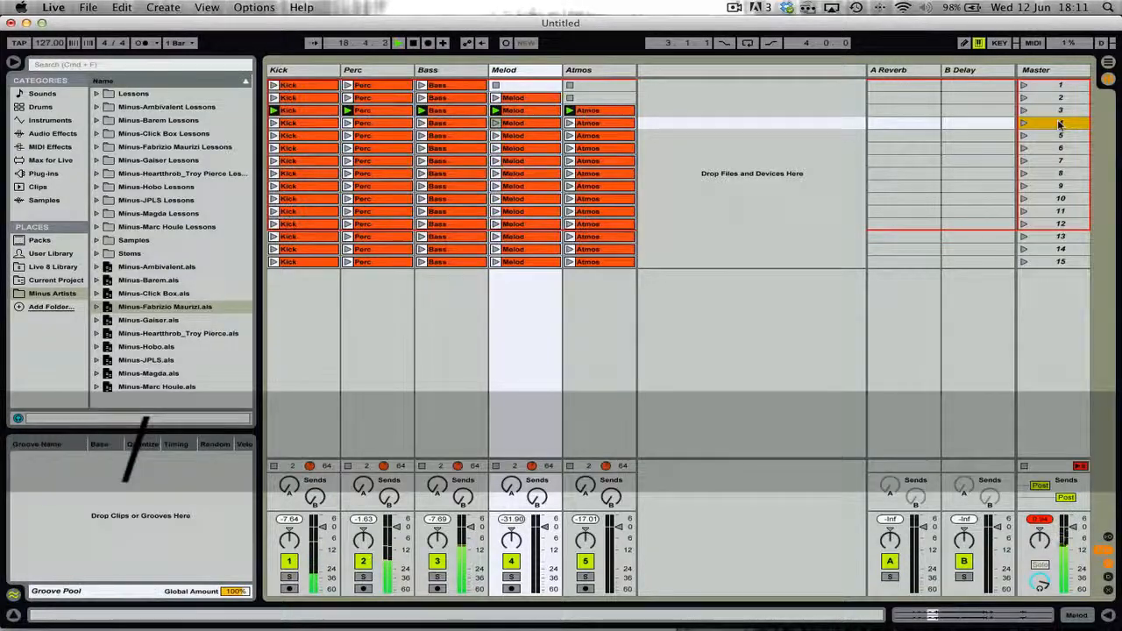
pyautogui.click(1025, 123)
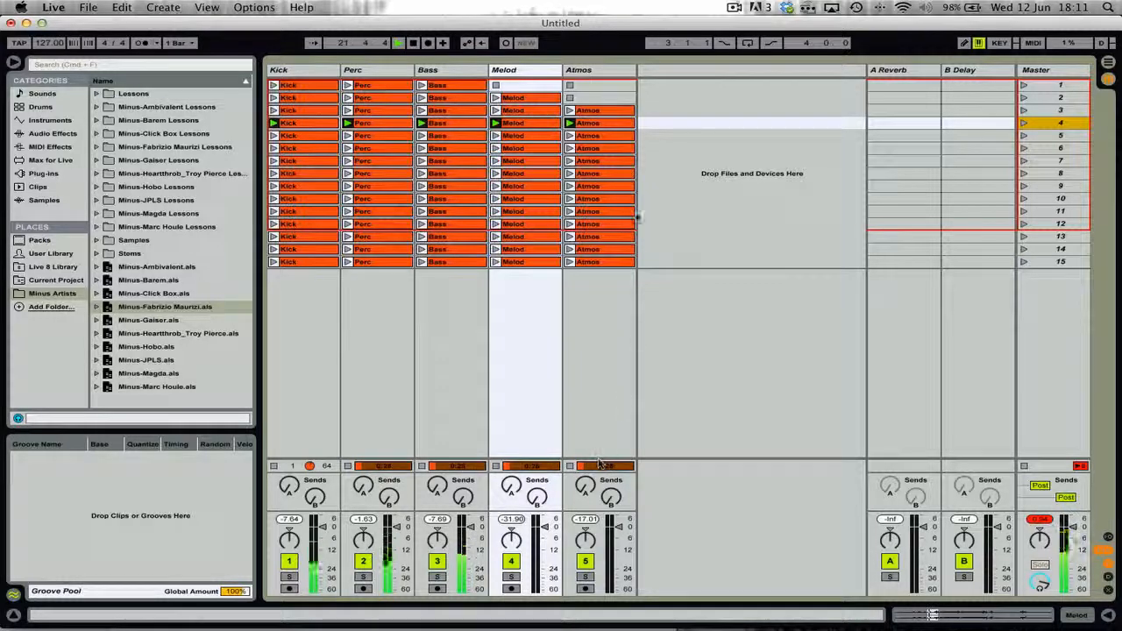
pyautogui.click(604, 124)
pyautogui.click(529, 125)
pyautogui.click(455, 124)
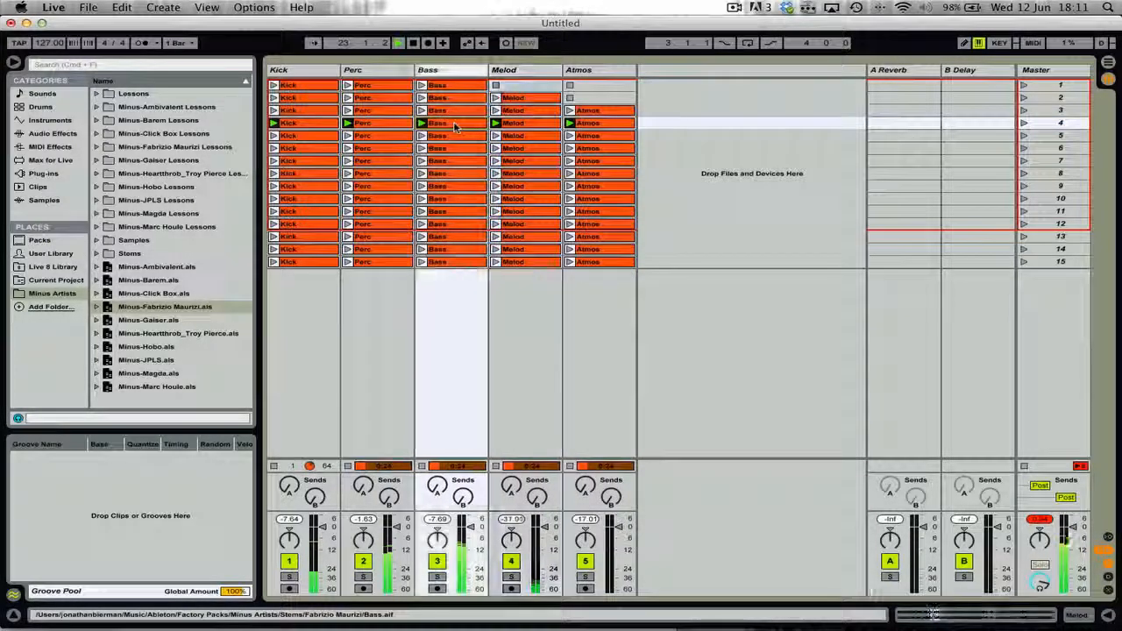
pyautogui.click(363, 124)
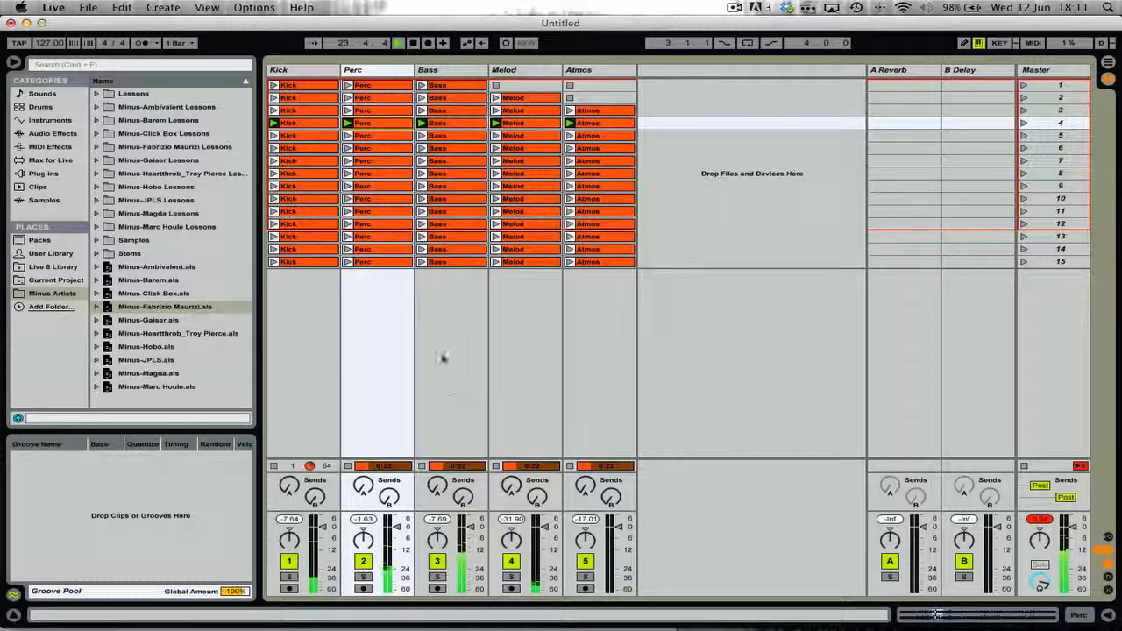
# - Loop the current region of the Perc and Bass clips in scene 4, covering bars 49–65
pyautogui.doubleClick(386, 123)
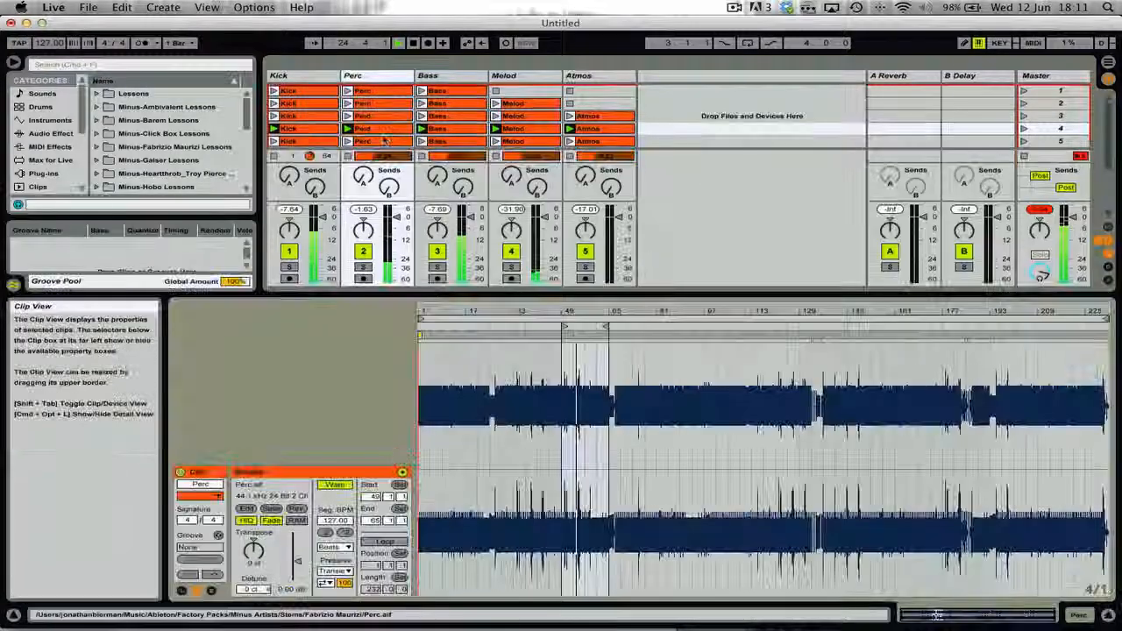
pyautogui.keyDown('ctrl'); pyautogui.click(569, 327); pyautogui.keyUp('ctrl')
pyautogui.click(579, 334)
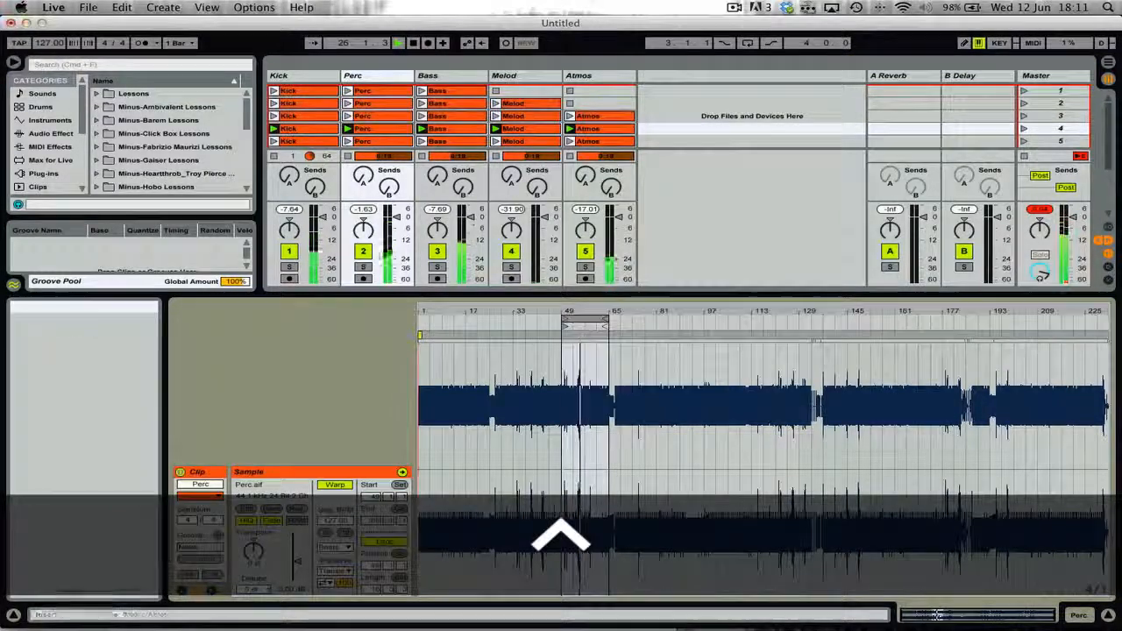
pyautogui.click(438, 129)
pyautogui.keyDown('ctrl'); pyautogui.click(572, 330); pyautogui.keyUp('ctrl')
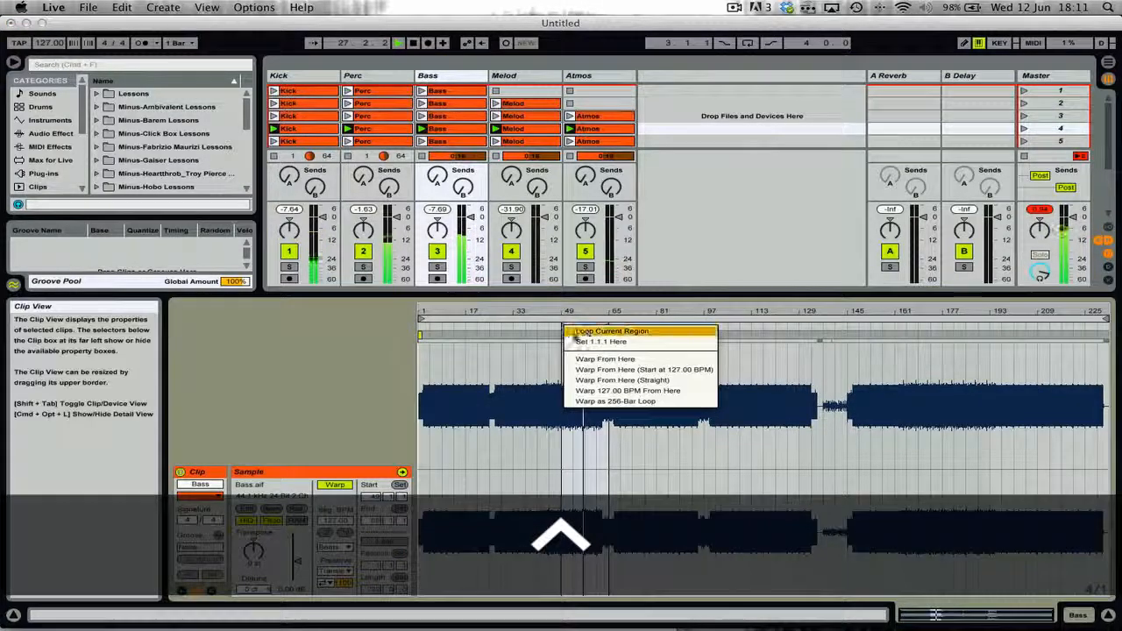
pyautogui.click(575, 331)
# - Loop the current region of the Melod and Atmos clips in scene 4, covering bars 49–65
pyautogui.click(526, 129)
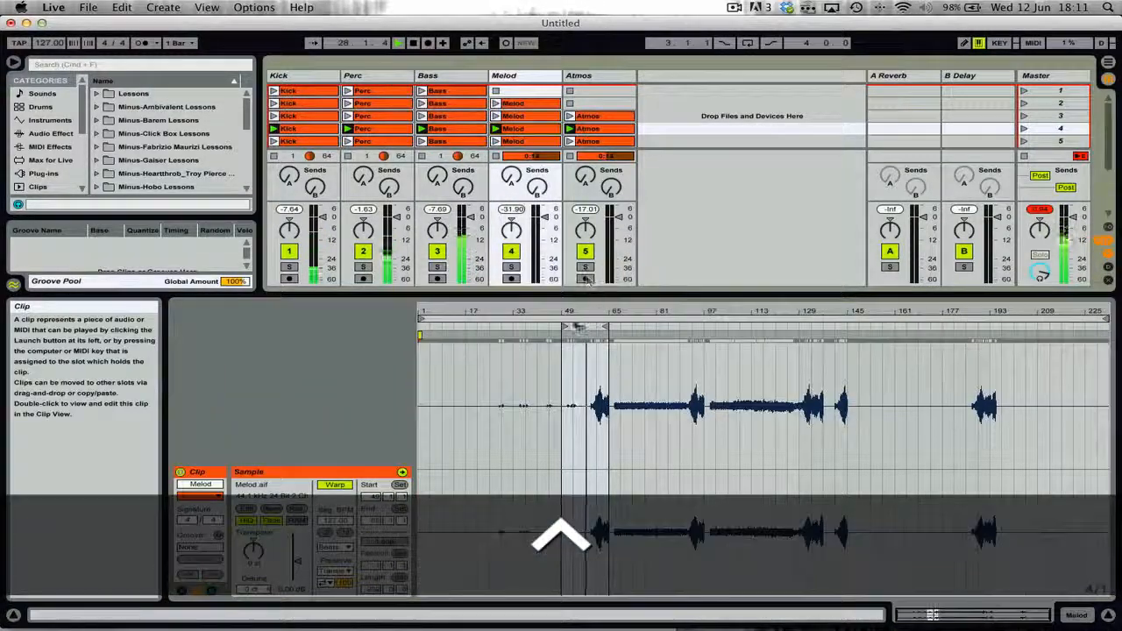
pyautogui.keyDown('ctrl'); pyautogui.click(572, 330); pyautogui.keyUp('ctrl')
pyautogui.click(578, 334)
pyautogui.click(586, 129)
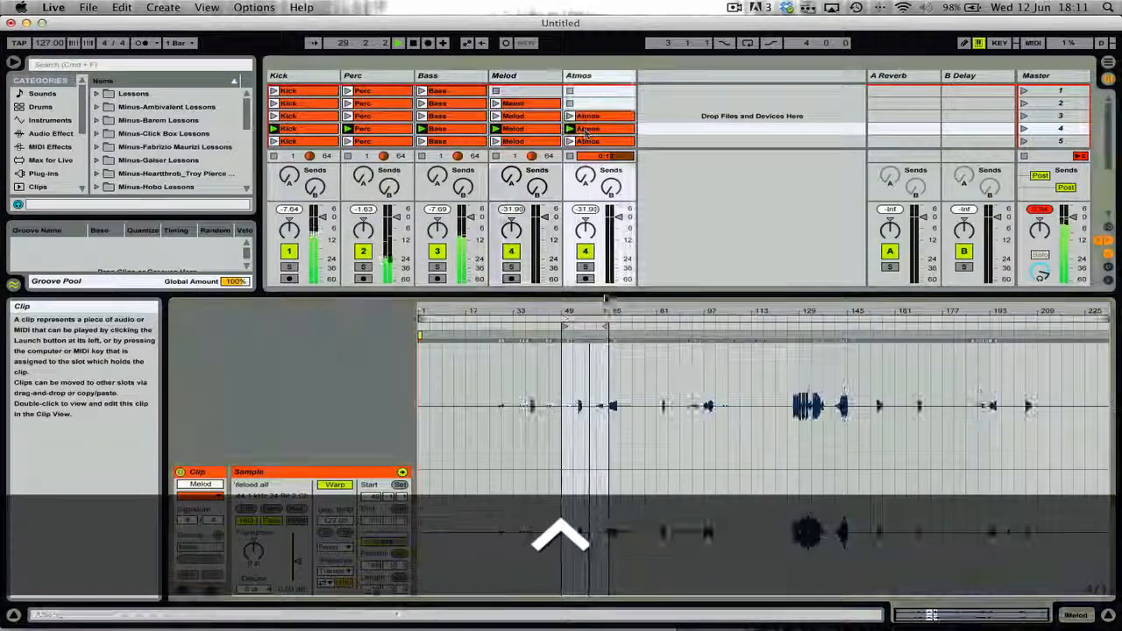
pyautogui.keyDown('ctrl'); pyautogui.click(572, 330); pyautogui.keyUp('ctrl')
pyautogui.click(583, 342)
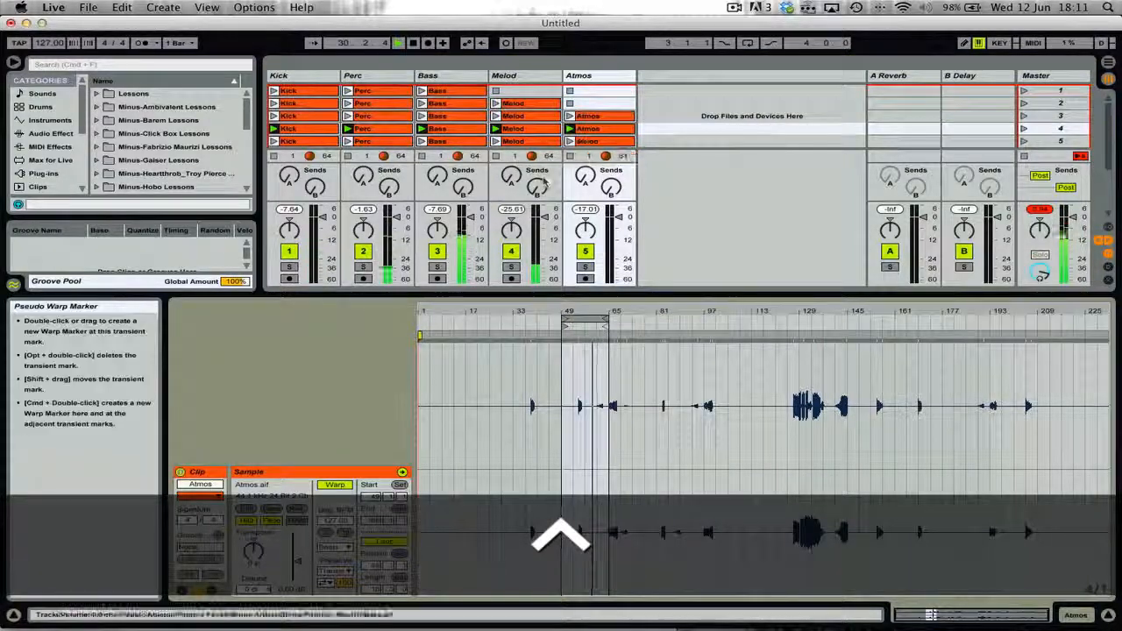
# - Check the shared loop setting of all clips in scenes 7–9, then hide the clip details and select the scene 4 Atmos clip
pyautogui.scroll(-5, 477, 116)
pyautogui.click(303, 104)
pyautogui.keyDown('shift'); pyautogui.click(601, 131); pyautogui.keyUp('shift')
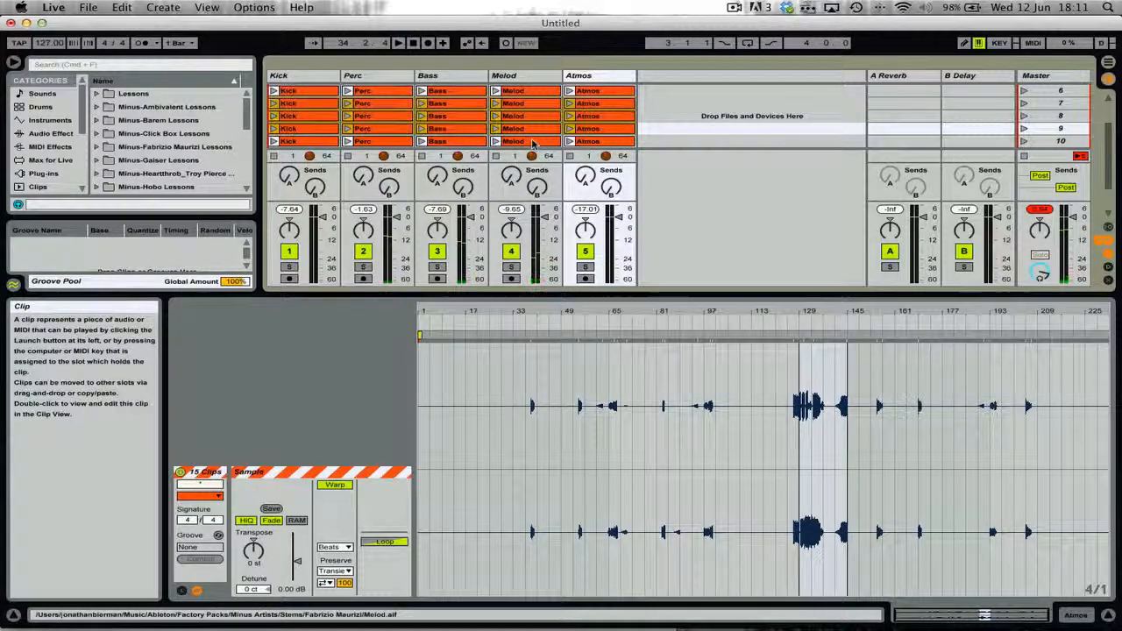
pyautogui.press('super+alt+l')
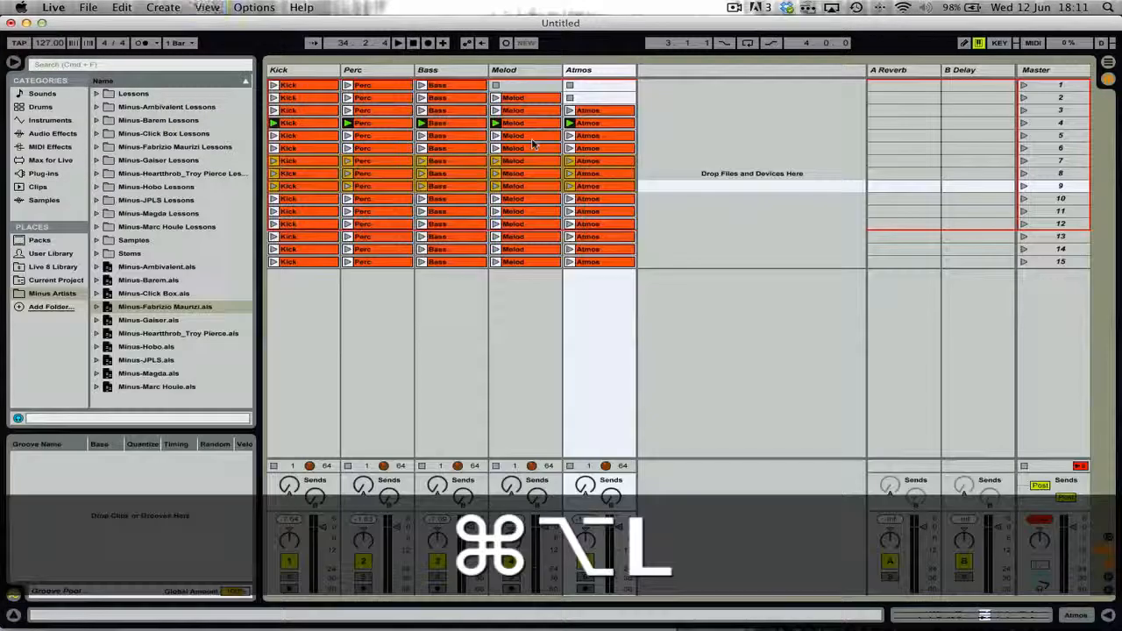
pyautogui.click(595, 123)
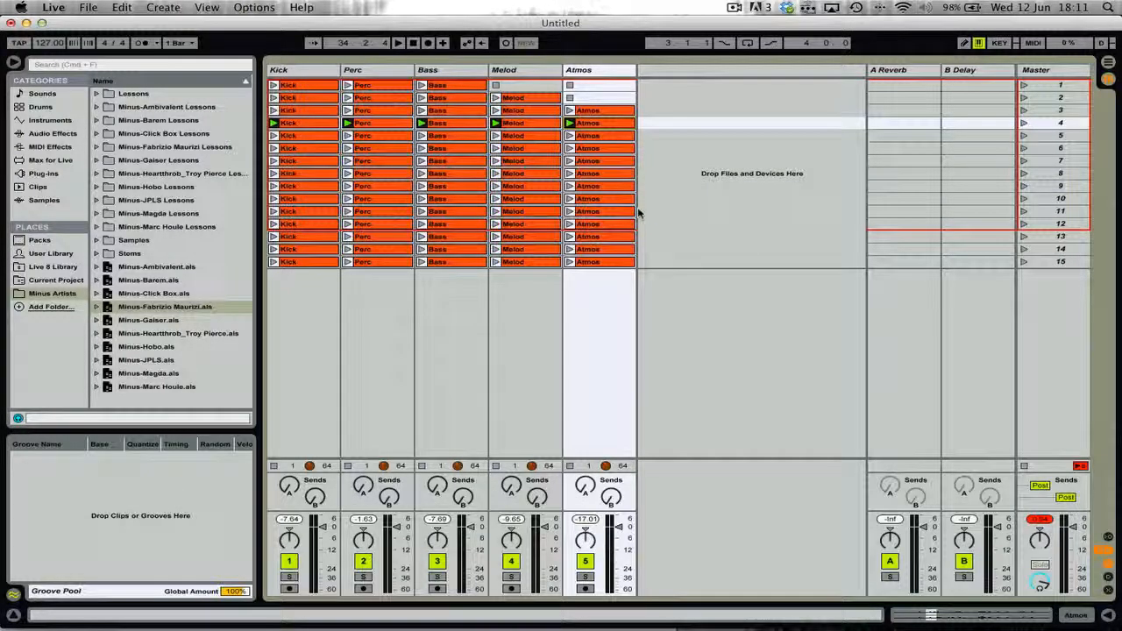